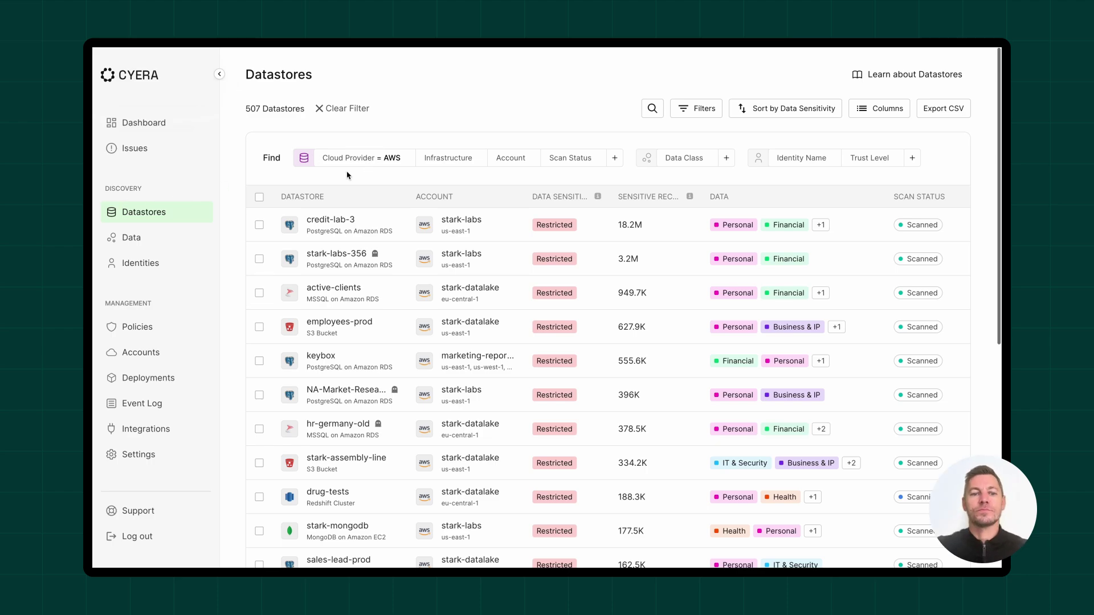
{"action": "scroll", "coordinate": [347, 174], "scroll_direction": "down", "scroll_amount": 2}
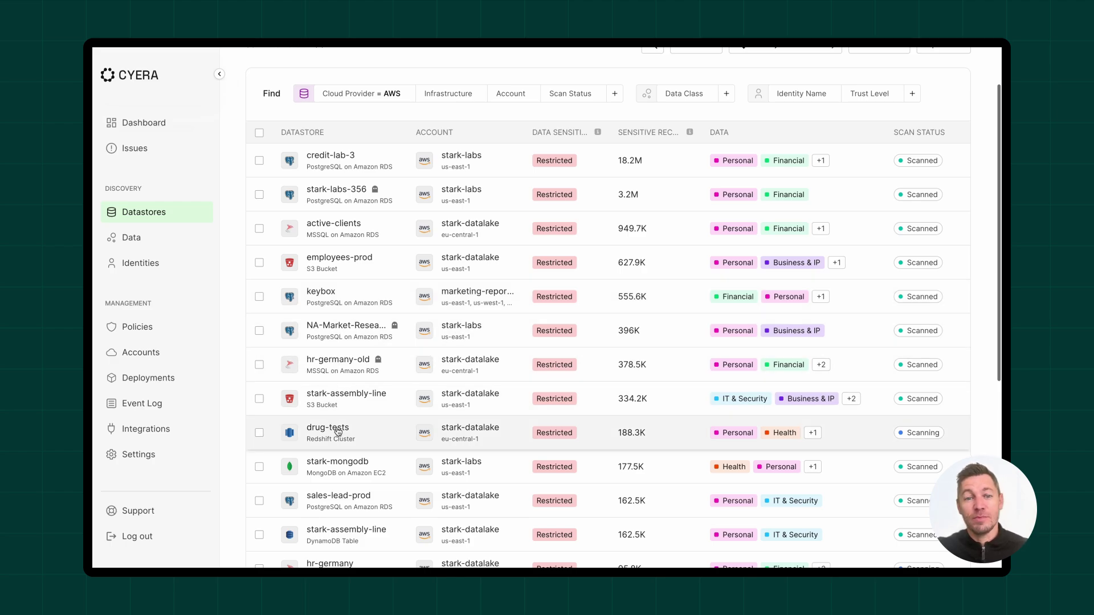
{"action": "scroll", "coordinate": [472, 462], "scroll_direction": "down", "scroll_amount": 1}
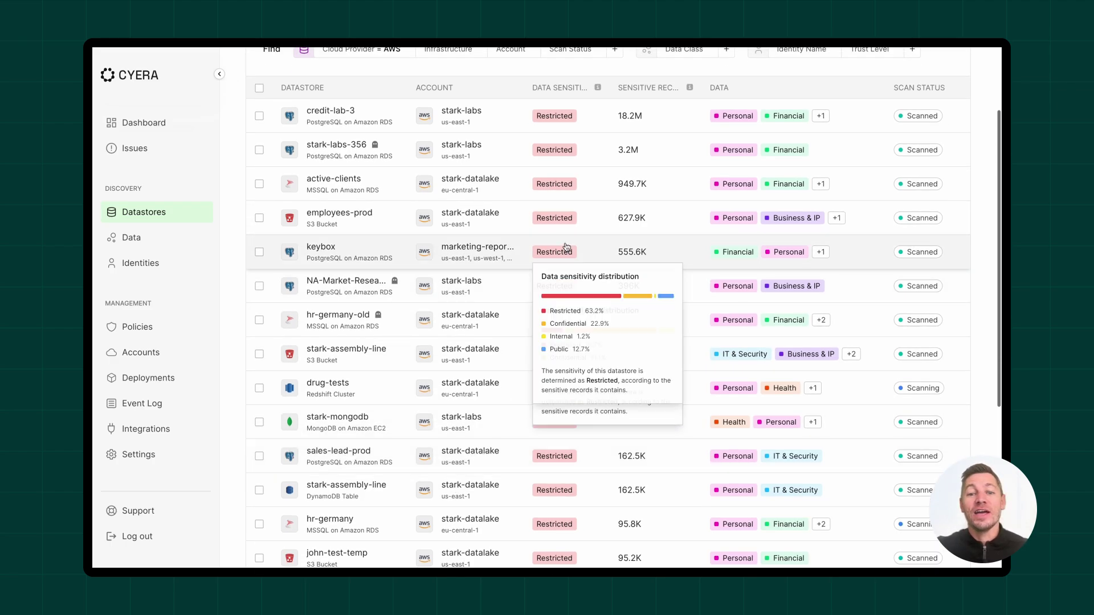
{"action": "mouse_move", "coordinate": [554, 229]}
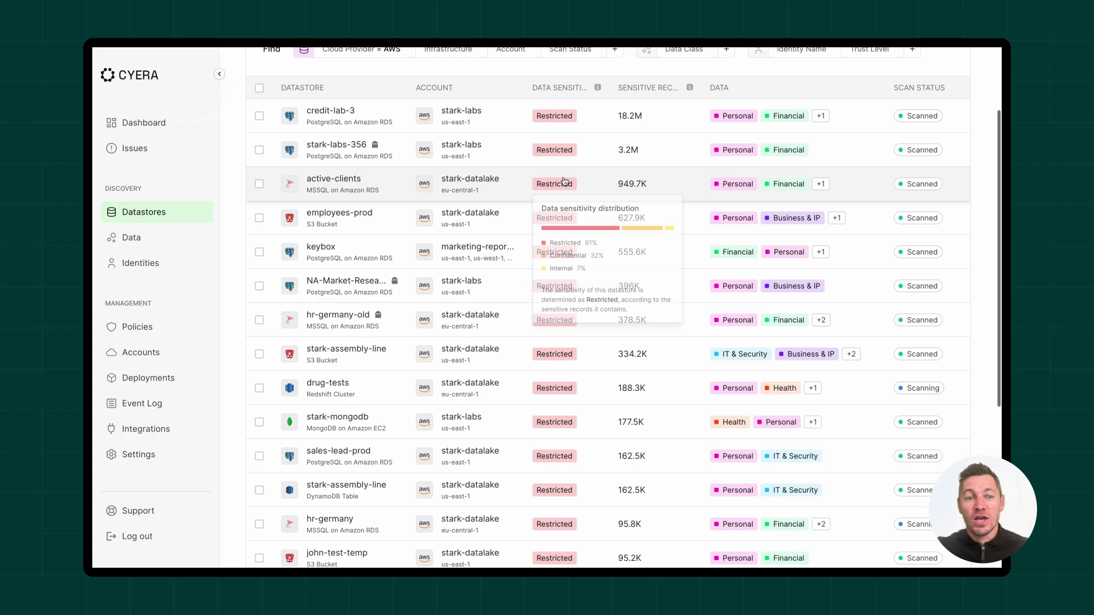
{"action": "scroll", "coordinate": [564, 185], "scroll_direction": "up", "scroll_amount": 1}
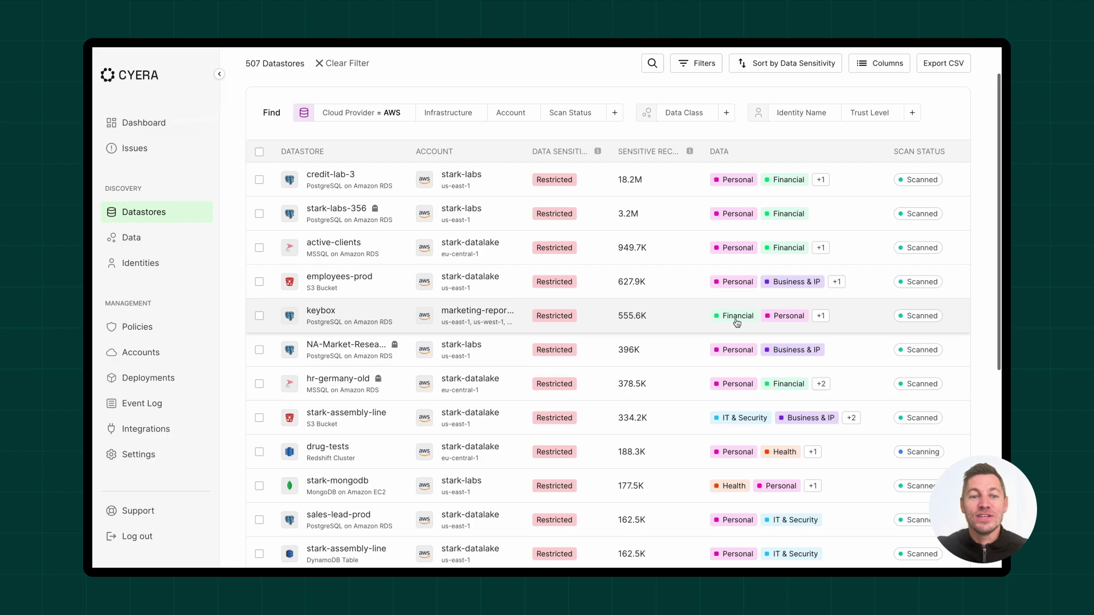
{"action": "left_click", "coordinate": [337, 189]}
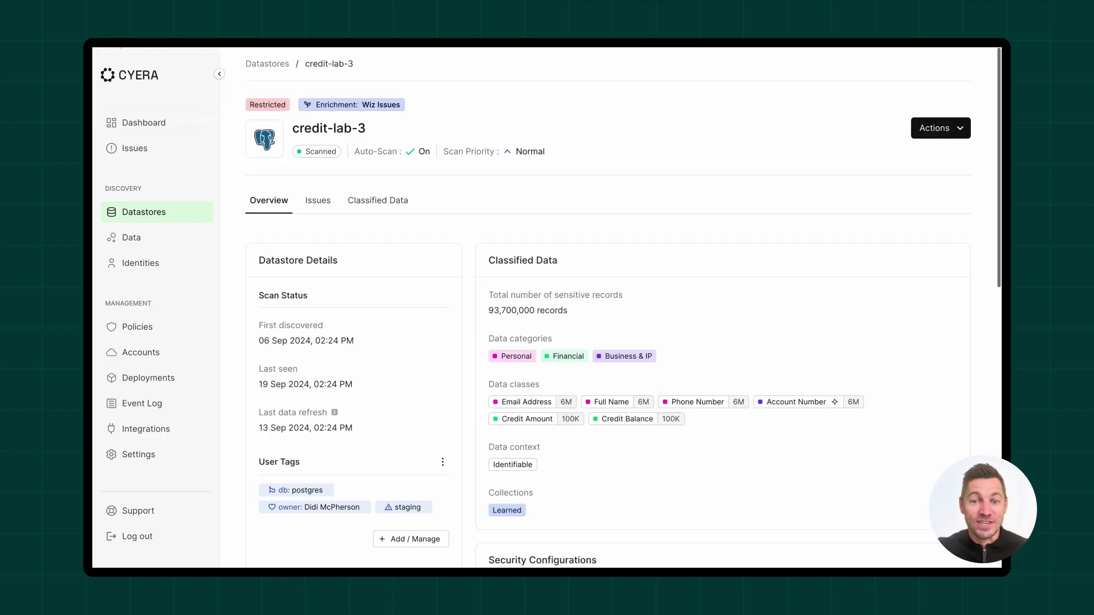
{"action": "left_click", "coordinate": [267, 63]}
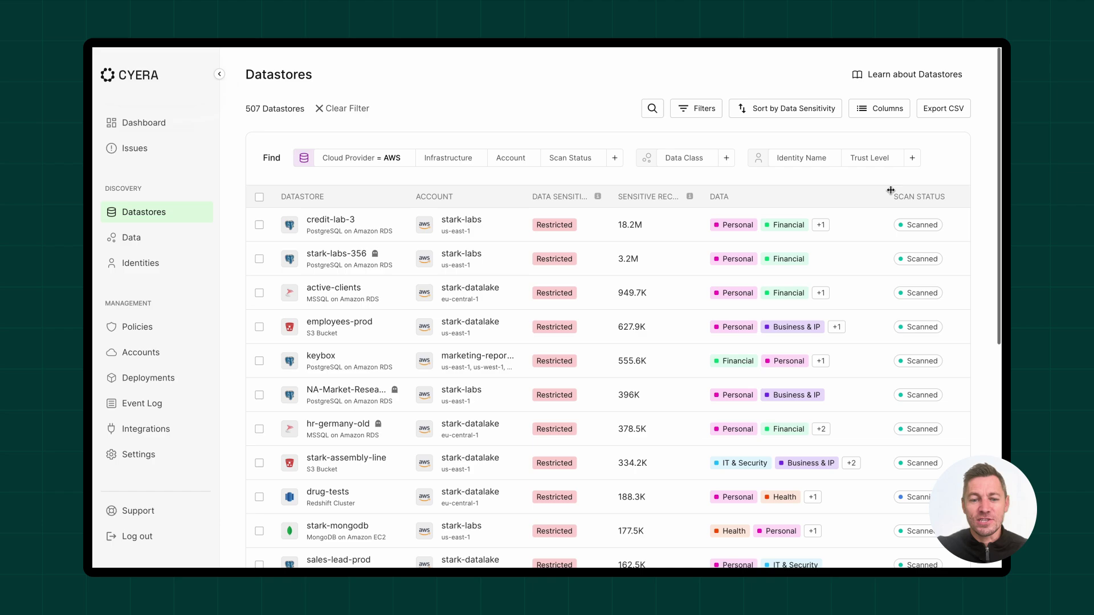
{"action": "mouse_move", "coordinate": [684, 159]}
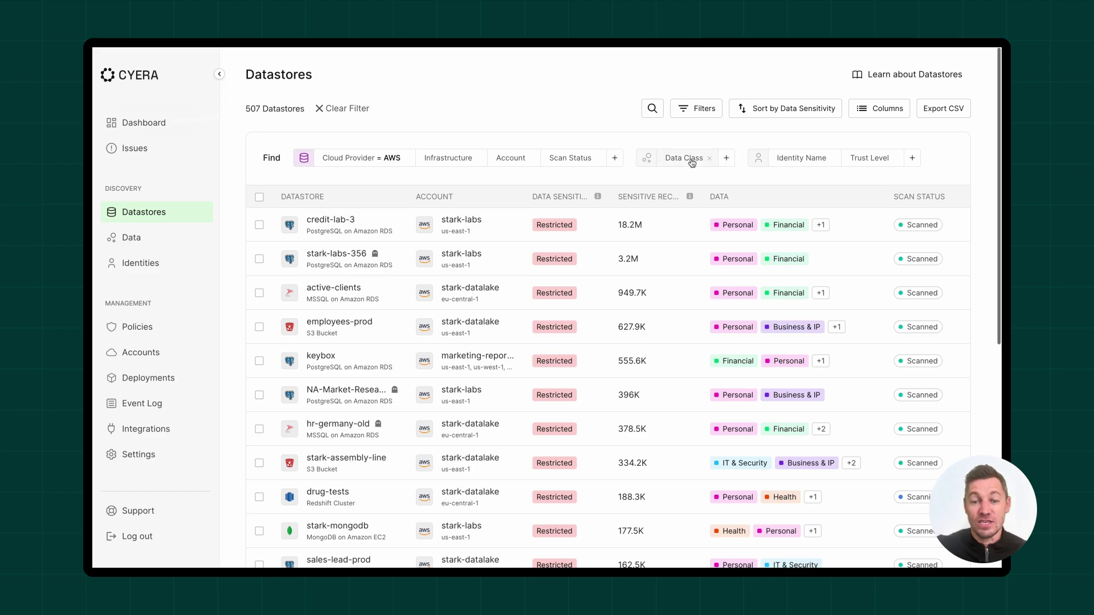
Filter datastores to EU Debit Card Number, view employees-prod's classified files, then go to the Data catalogue
{"action": "left_click", "coordinate": [693, 162]}
{"action": "scroll", "coordinate": [736, 342], "scroll_direction": "down", "scroll_amount": 3}
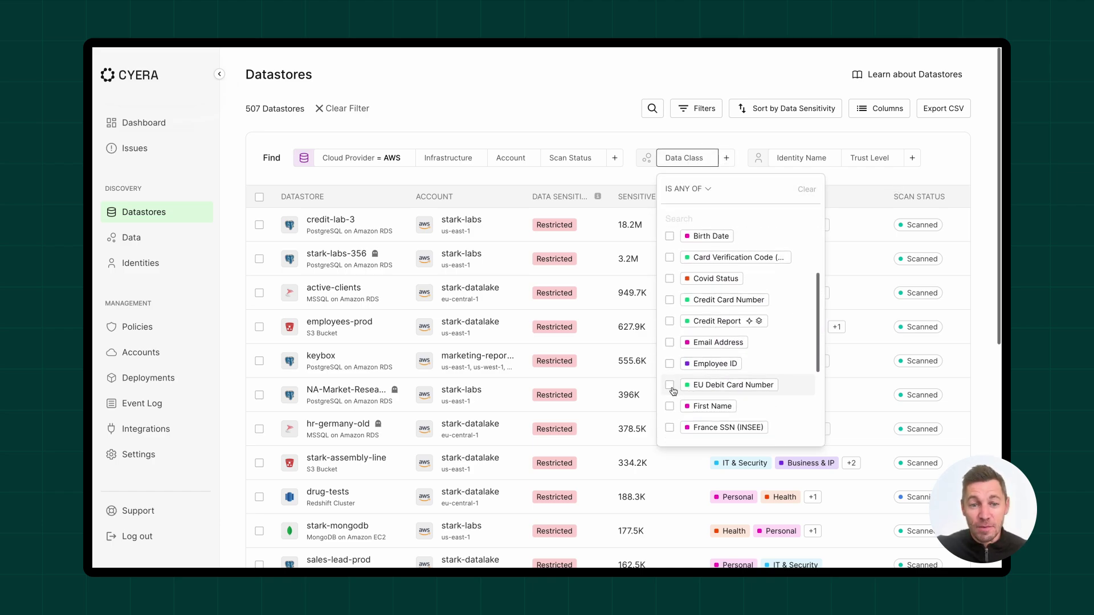
{"action": "left_click", "coordinate": [671, 385]}
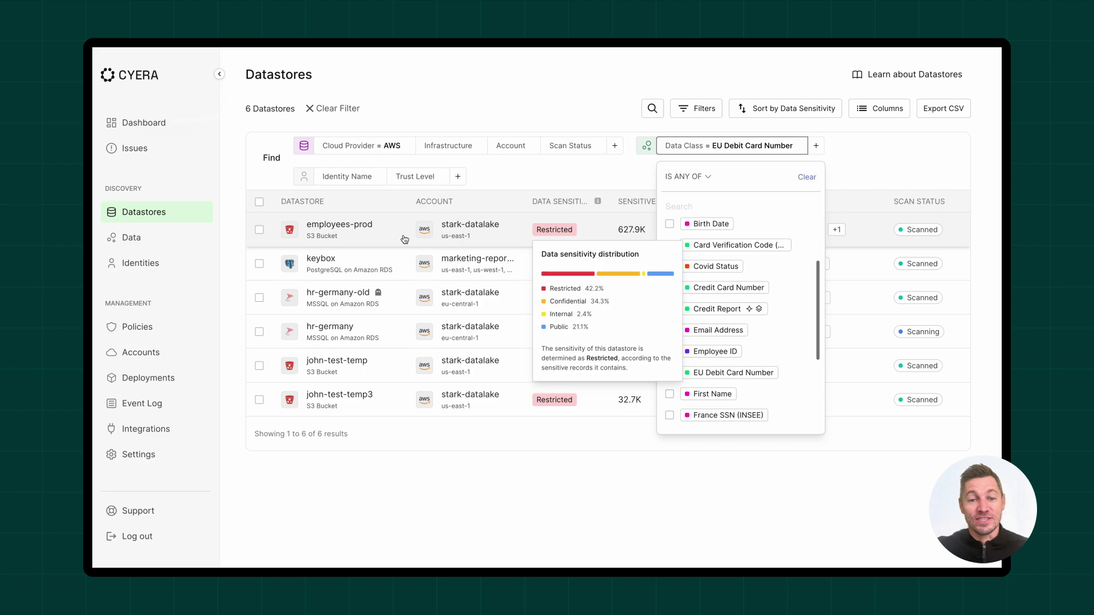
{"action": "left_click", "coordinate": [355, 238]}
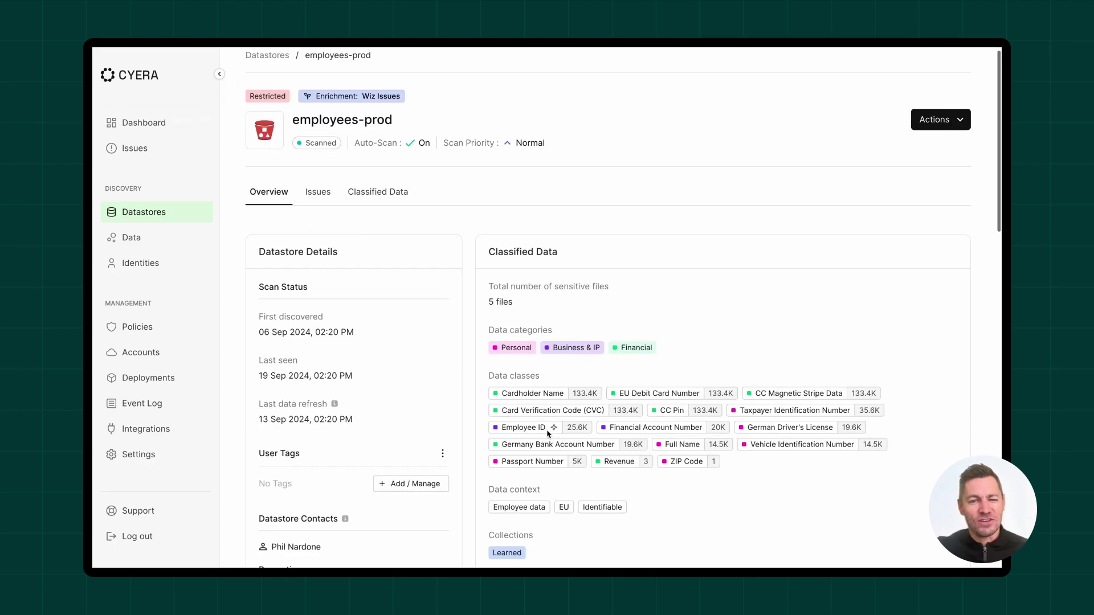
{"action": "scroll", "coordinate": [527, 443], "scroll_direction": "down", "scroll_amount": 3}
{"action": "scroll", "coordinate": [454, 385], "scroll_direction": "down", "scroll_amount": 3}
{"action": "scroll", "coordinate": [306, 435], "scroll_direction": "down", "scroll_amount": 3}
{"action": "scroll", "coordinate": [306, 434], "scroll_direction": "down", "scroll_amount": 1}
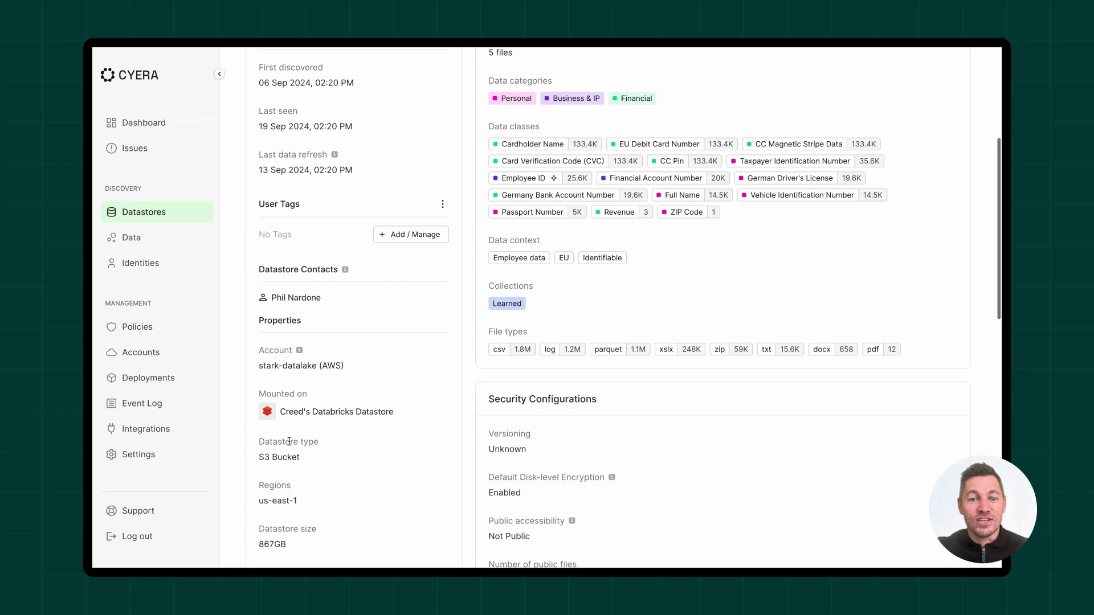
{"action": "scroll", "coordinate": [325, 496], "scroll_direction": "up", "scroll_amount": 2}
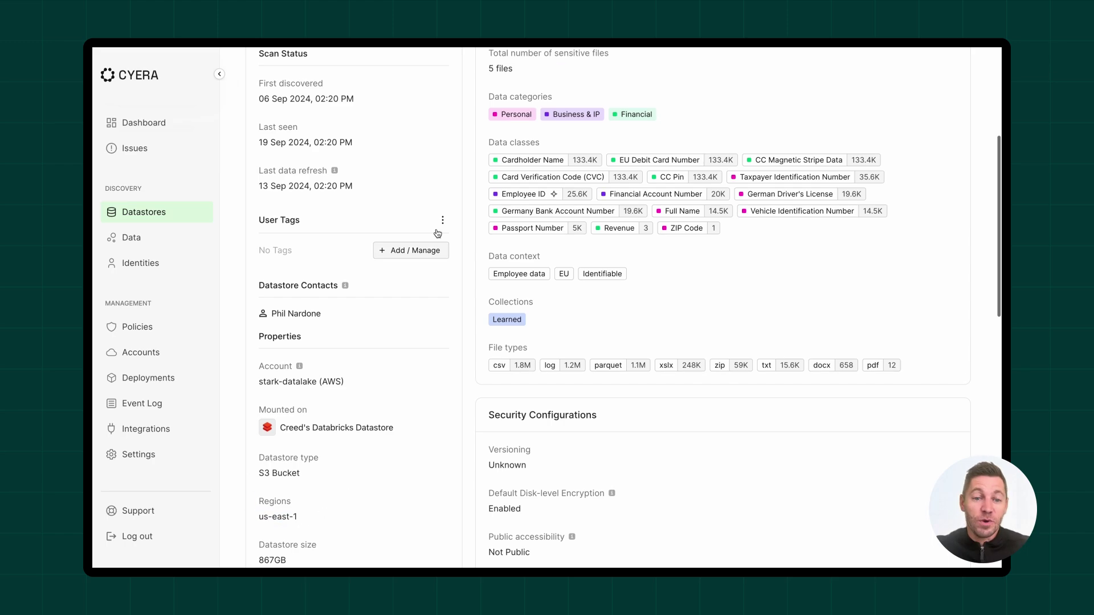
{"action": "scroll", "coordinate": [360, 385], "scroll_direction": "up", "scroll_amount": 6}
{"action": "left_click", "coordinate": [375, 198]}
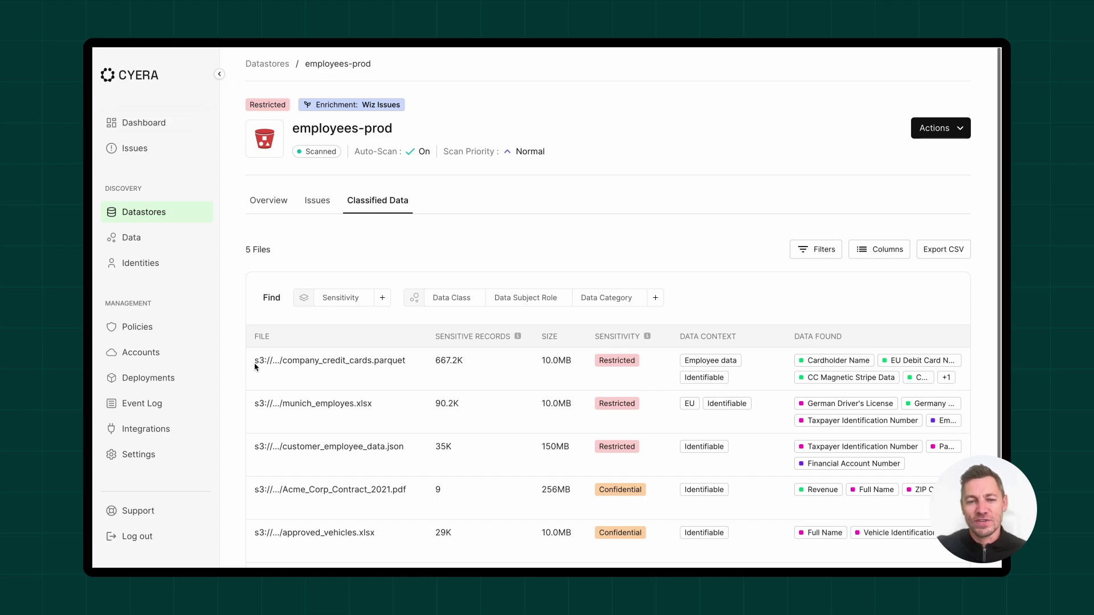
{"action": "left_click", "coordinate": [136, 244]}
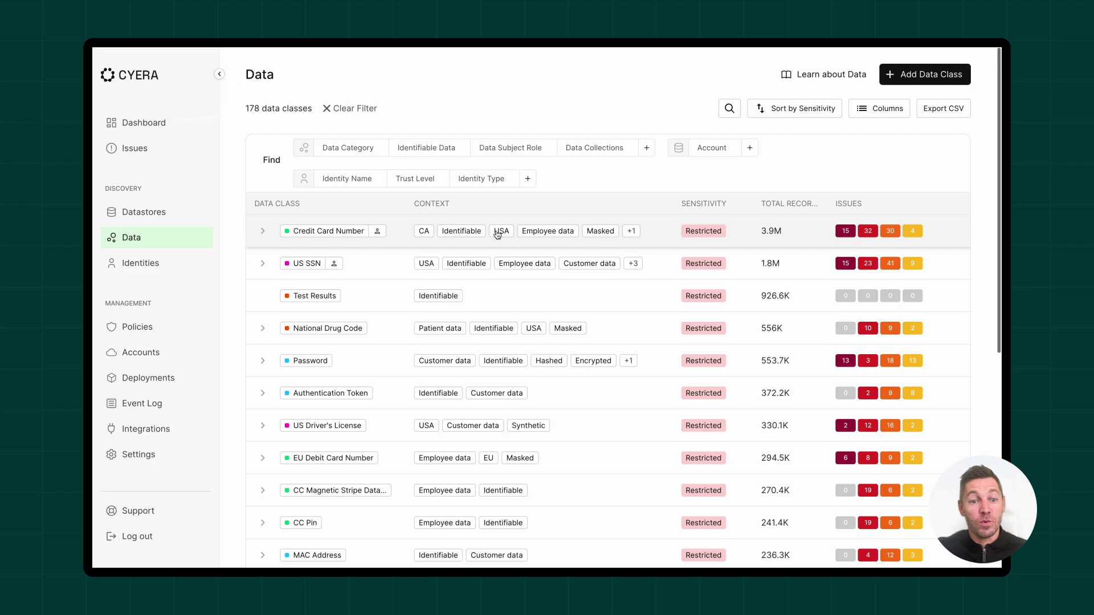
{"action": "scroll", "coordinate": [393, 266], "scroll_direction": "down", "scroll_amount": 2}
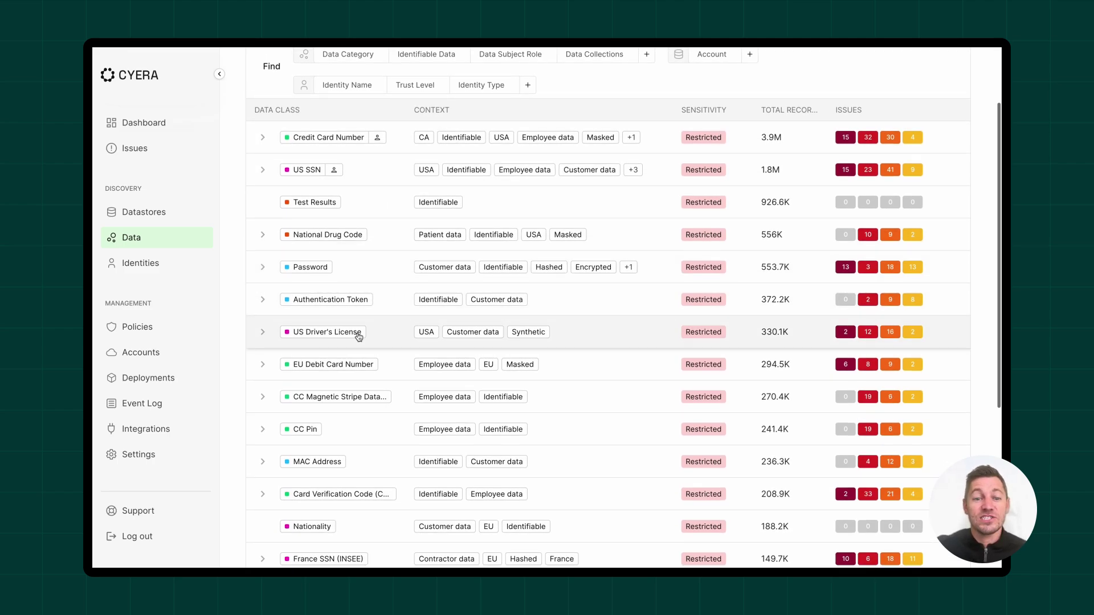
{"action": "scroll", "coordinate": [347, 334], "scroll_direction": "down", "scroll_amount": 2}
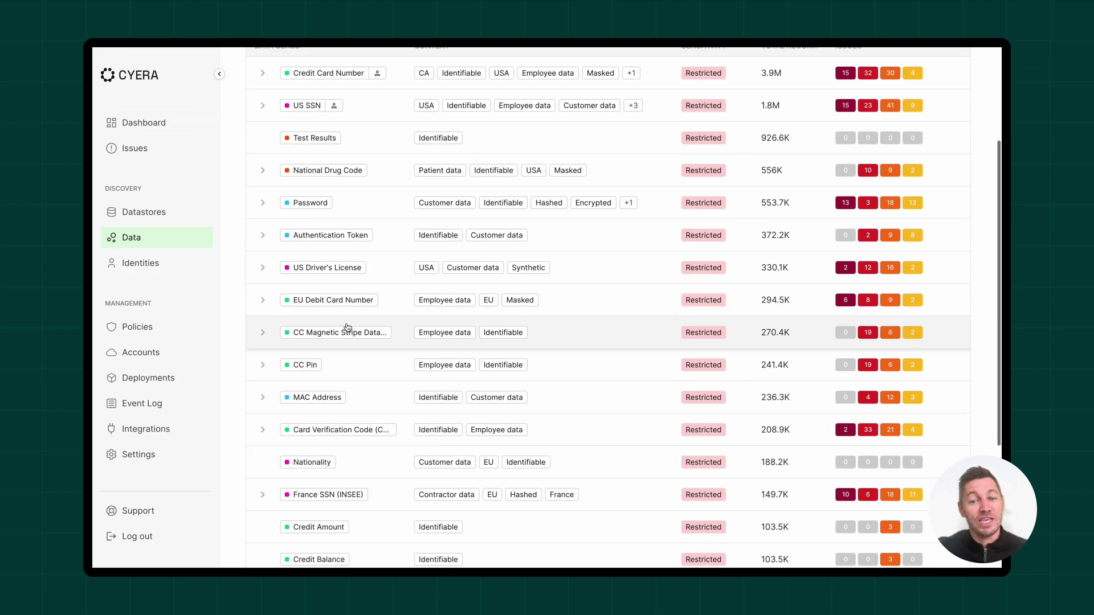
{"action": "scroll", "coordinate": [346, 317], "scroll_direction": "up", "scroll_amount": 2}
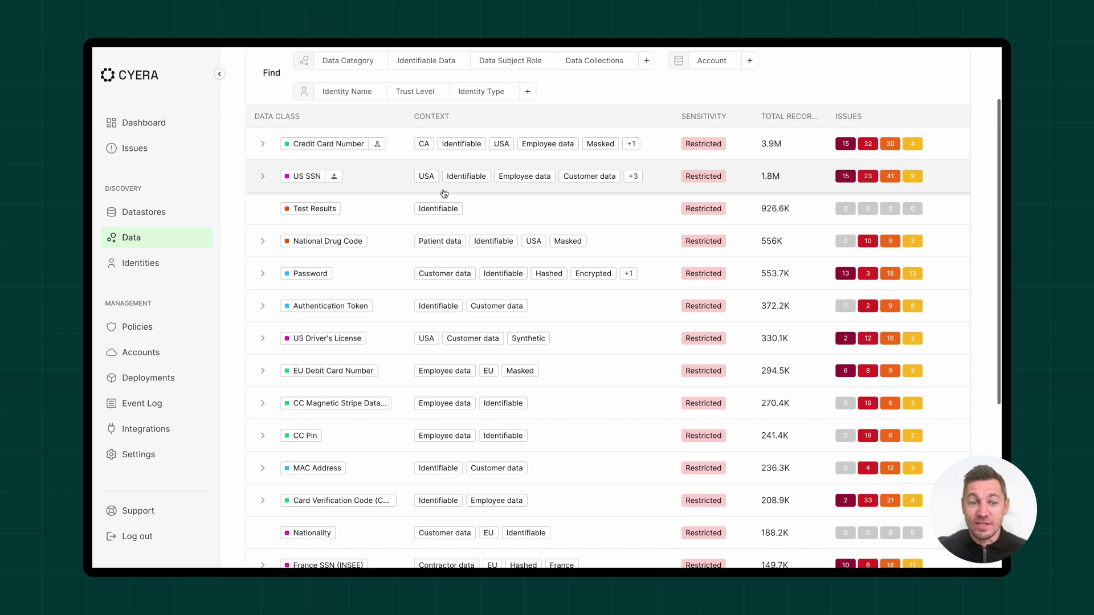
{"action": "scroll", "coordinate": [404, 270], "scroll_direction": "up", "scroll_amount": 2}
Peek at the Data Subject Role, Category and Collections filters, then expand US SSN's variants
{"action": "left_click", "coordinate": [514, 140]}
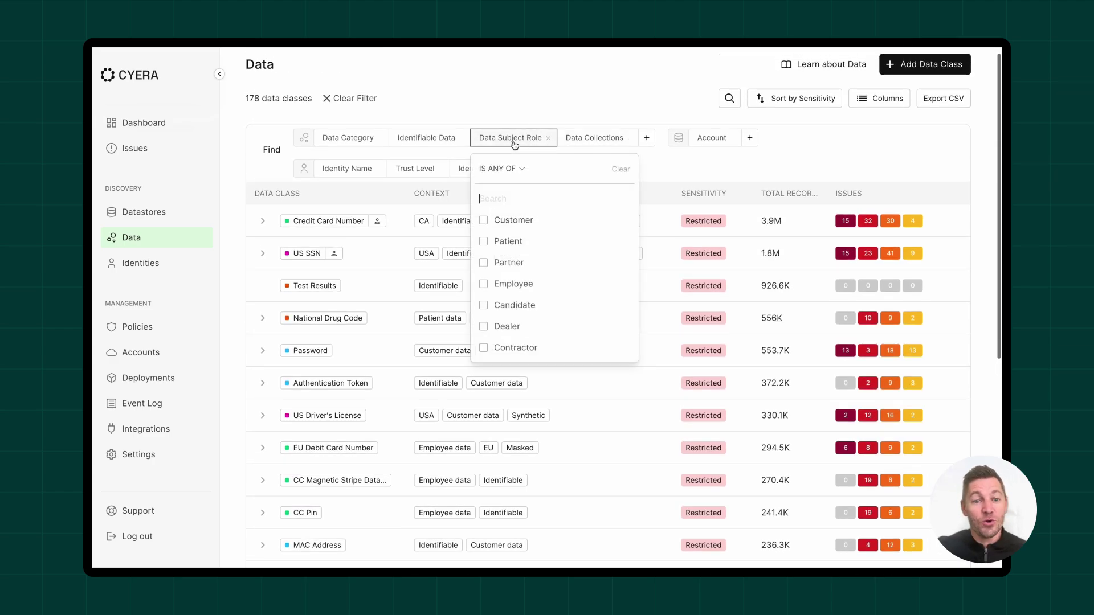
{"action": "left_click", "coordinate": [345, 139]}
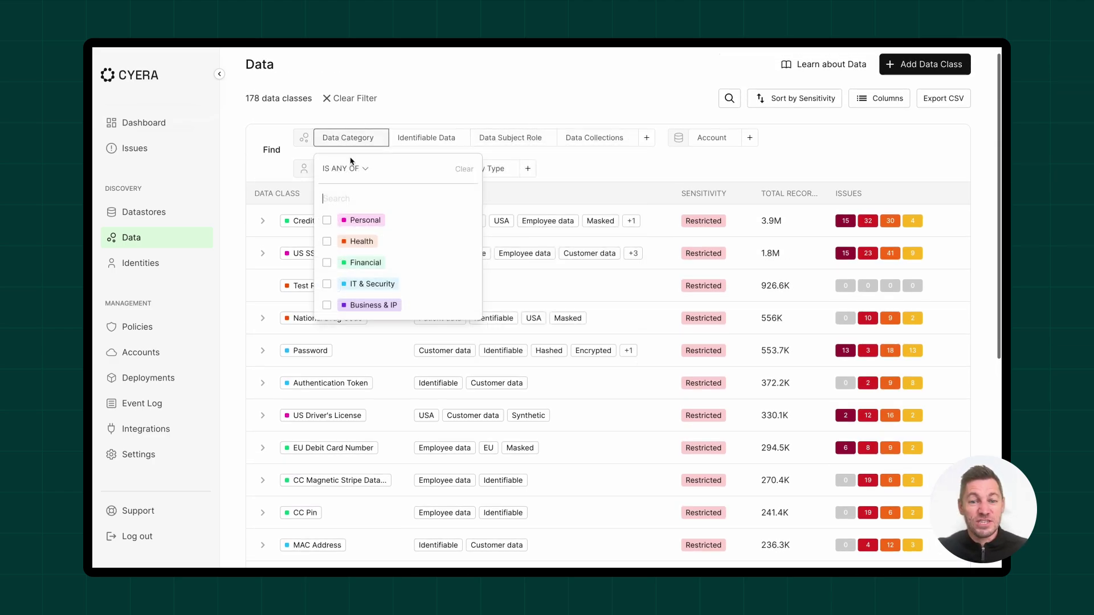
{"action": "left_click", "coordinate": [599, 140]}
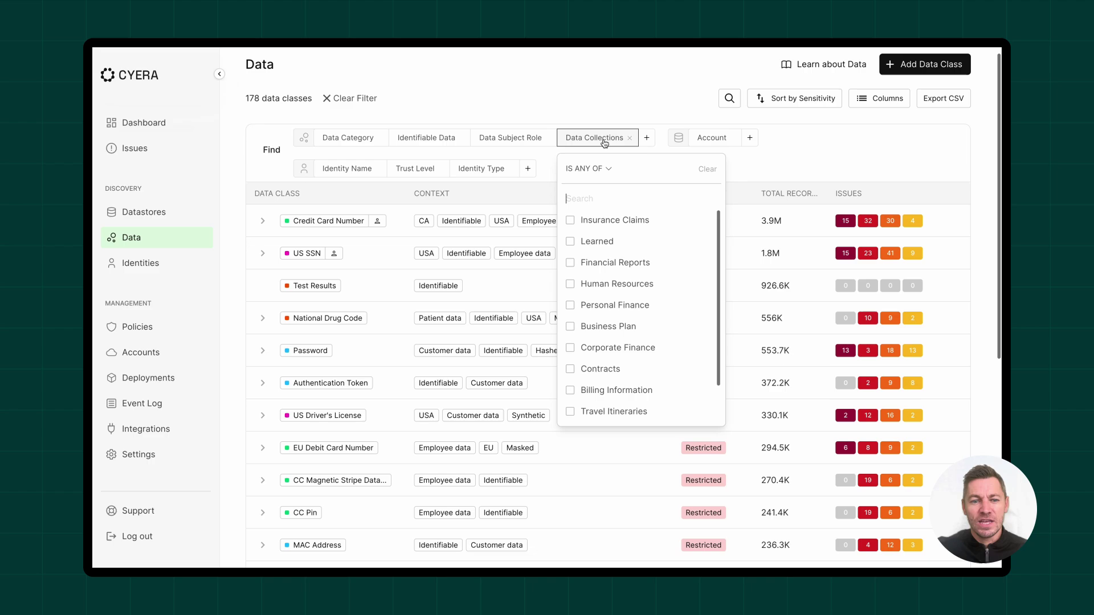
{"action": "scroll", "coordinate": [598, 283], "scroll_direction": "down", "scroll_amount": 2}
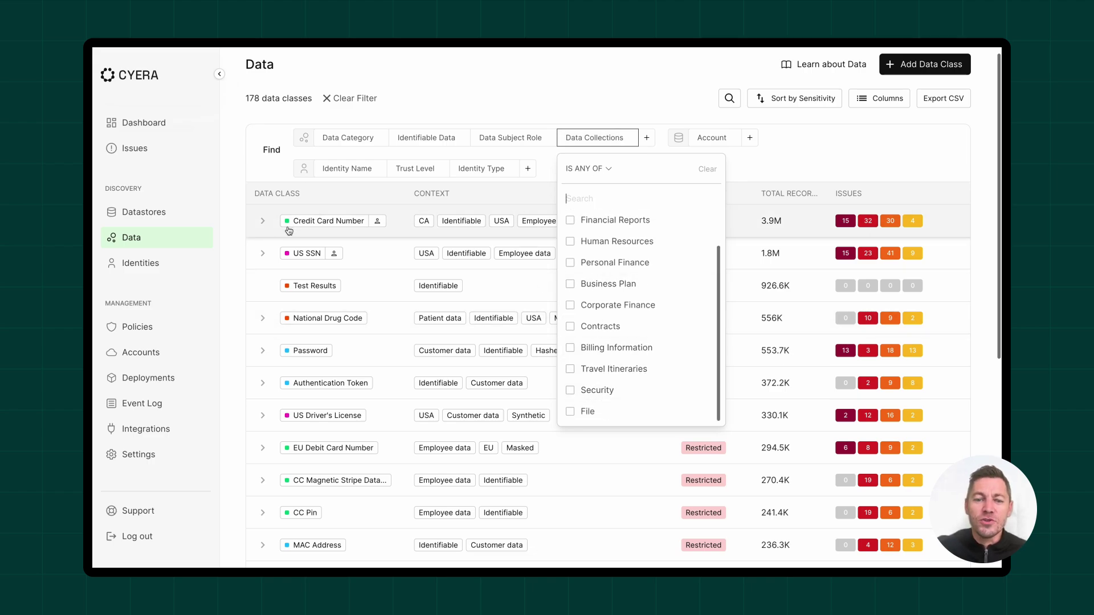
{"action": "left_click", "coordinate": [263, 254]}
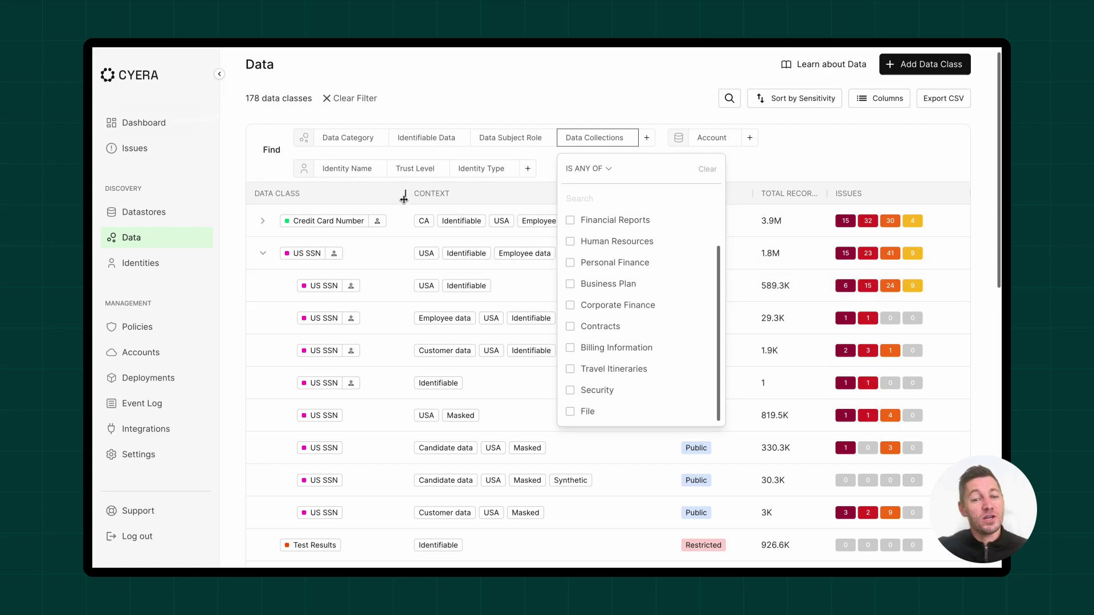
{"action": "left_click", "coordinate": [599, 139]}
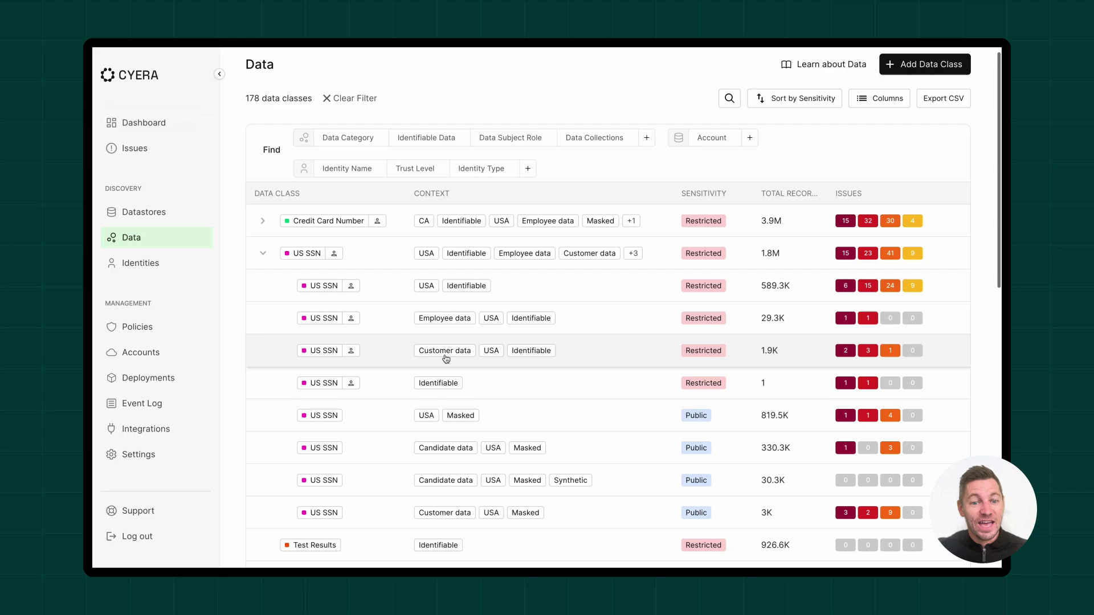
{"action": "scroll", "coordinate": [450, 326], "scroll_direction": "down", "scroll_amount": 1}
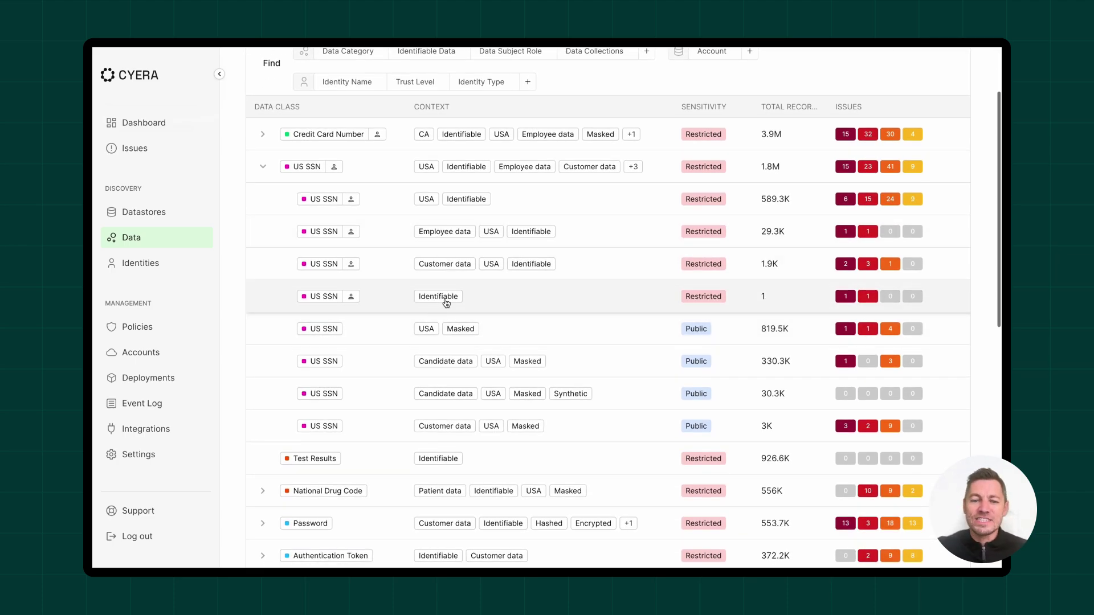
Open the employee US SSN variant's details, then switch to the customer US SSN variant
{"action": "left_click", "coordinate": [377, 243]}
{"action": "scroll", "coordinate": [658, 275], "scroll_direction": "down", "scroll_amount": 1}
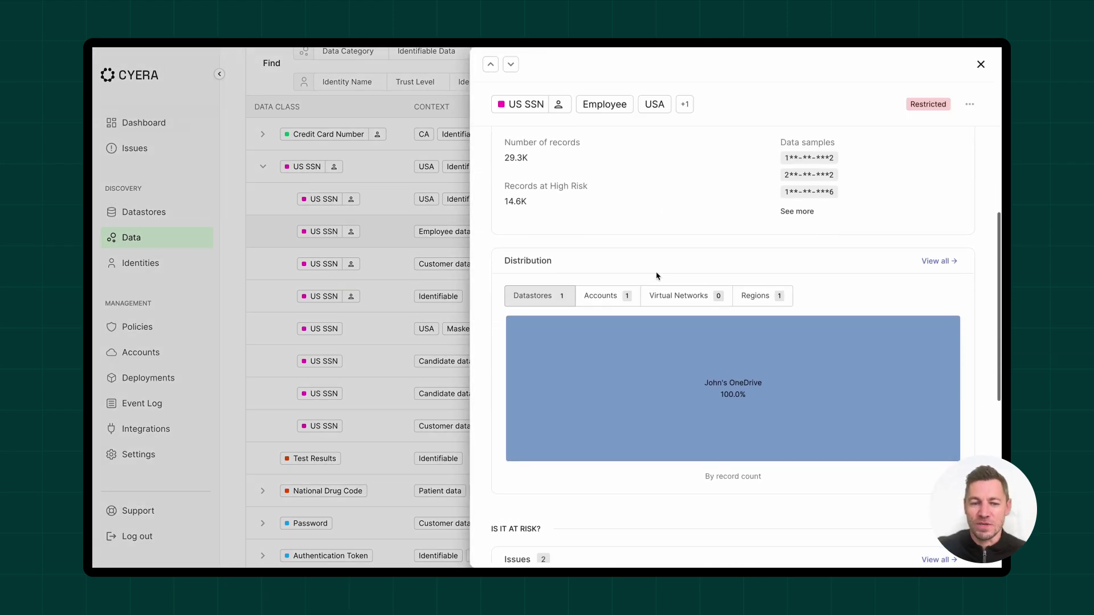
{"action": "scroll", "coordinate": [657, 275], "scroll_direction": "down", "scroll_amount": 3}
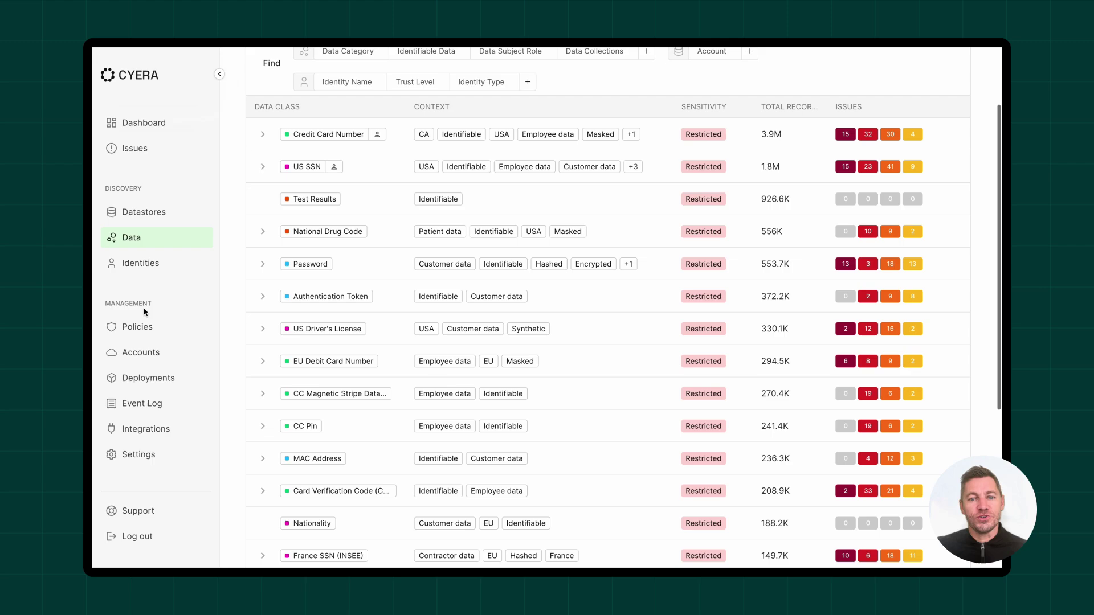
{"action": "left_click", "coordinate": [262, 167]}
{"action": "left_click", "coordinate": [388, 258]}
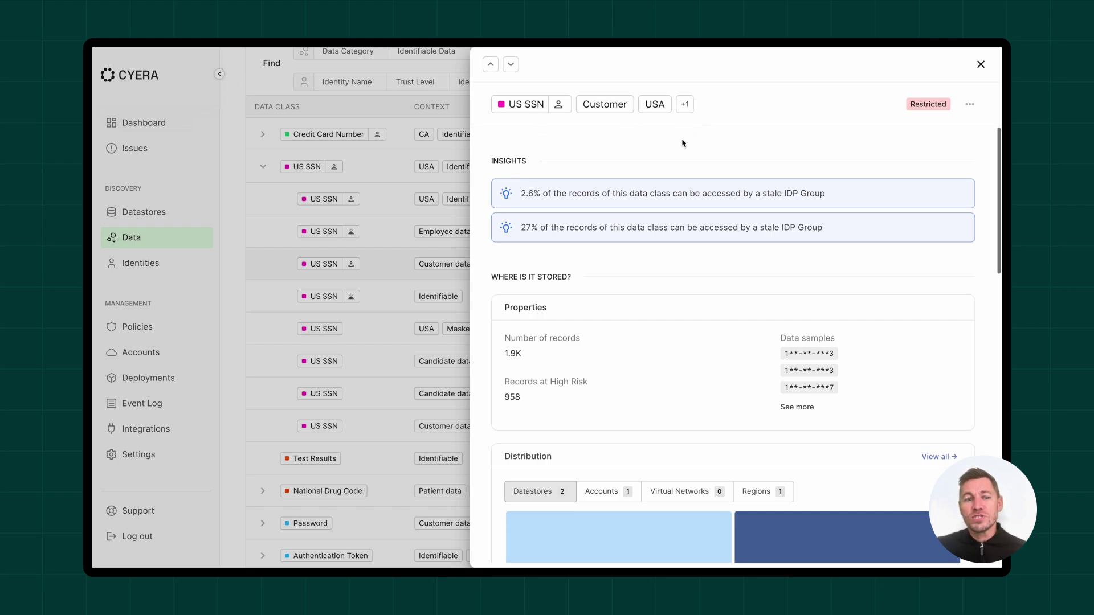
Review the customer US SSN panel's distribution by datastore and region, issues and identities
{"action": "left_click_drag", "start_coordinate": [544, 194], "coordinate": [785, 193]}
{"action": "left_click", "coordinate": [786, 194]}
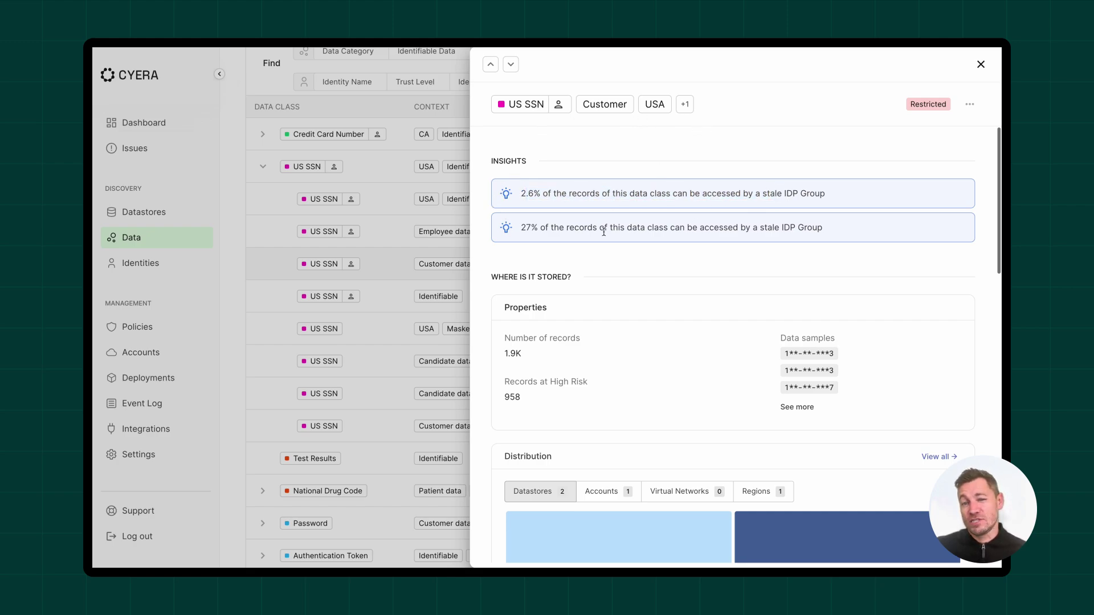
{"action": "left_click_drag", "start_coordinate": [603, 227], "coordinate": [685, 227]}
{"action": "left_click", "coordinate": [700, 229]}
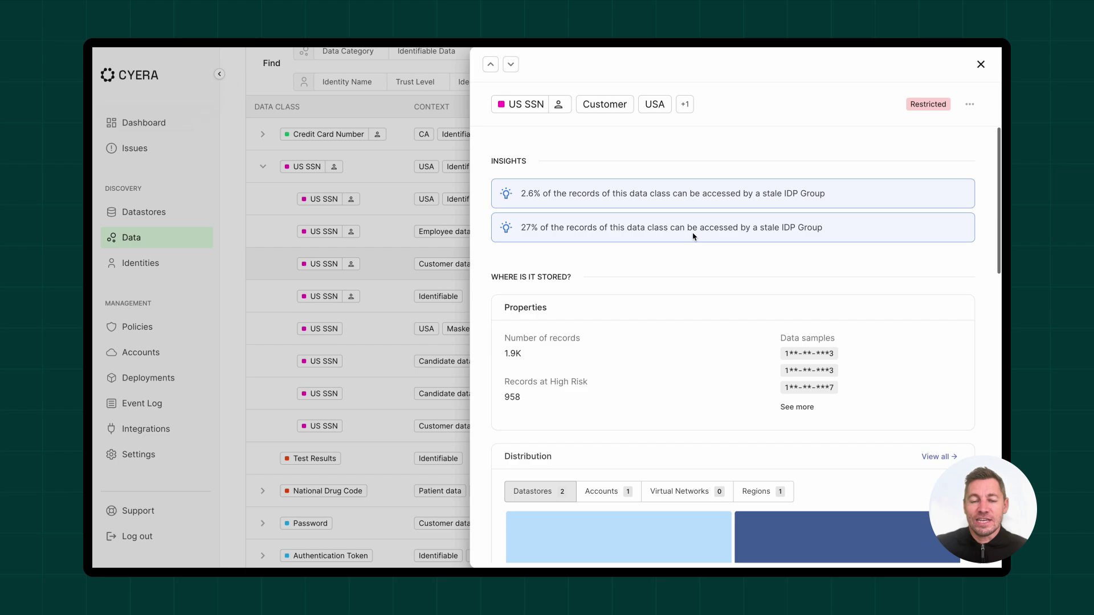
{"action": "scroll", "coordinate": [694, 236], "scroll_direction": "down", "scroll_amount": 1}
{"action": "scroll", "coordinate": [641, 278], "scroll_direction": "down", "scroll_amount": 2}
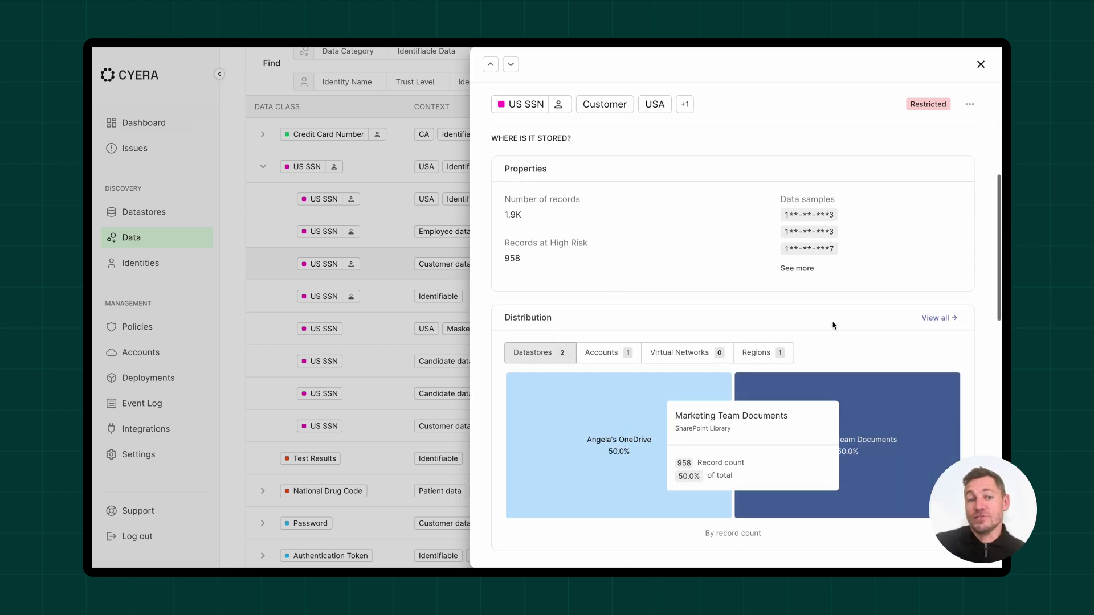
{"action": "left_click", "coordinate": [757, 353]}
{"action": "left_click", "coordinate": [539, 353]}
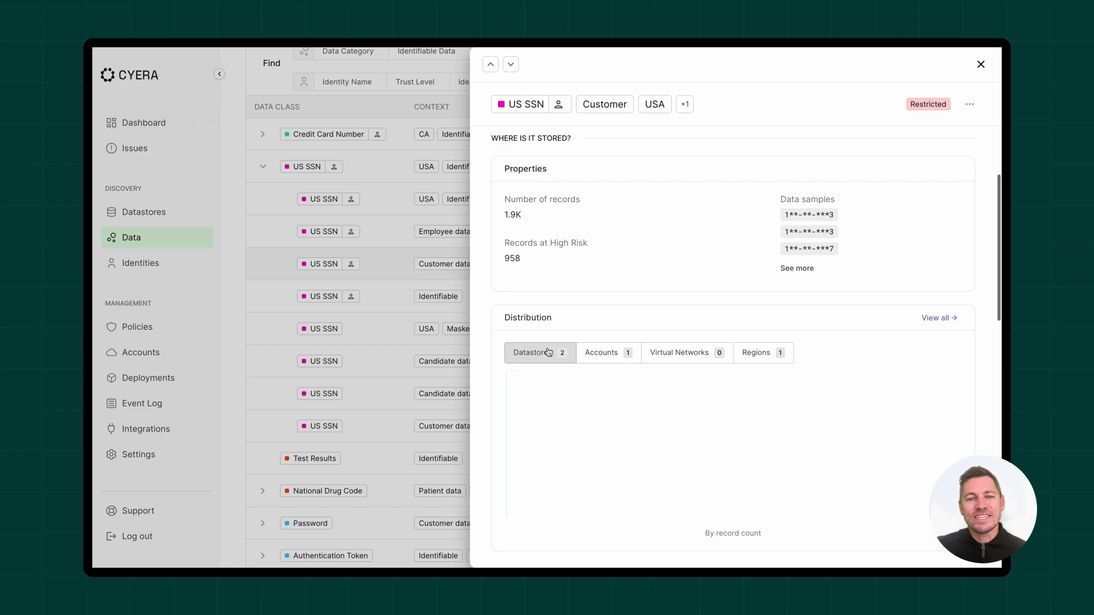
{"action": "scroll", "coordinate": [548, 352], "scroll_direction": "down", "scroll_amount": 3}
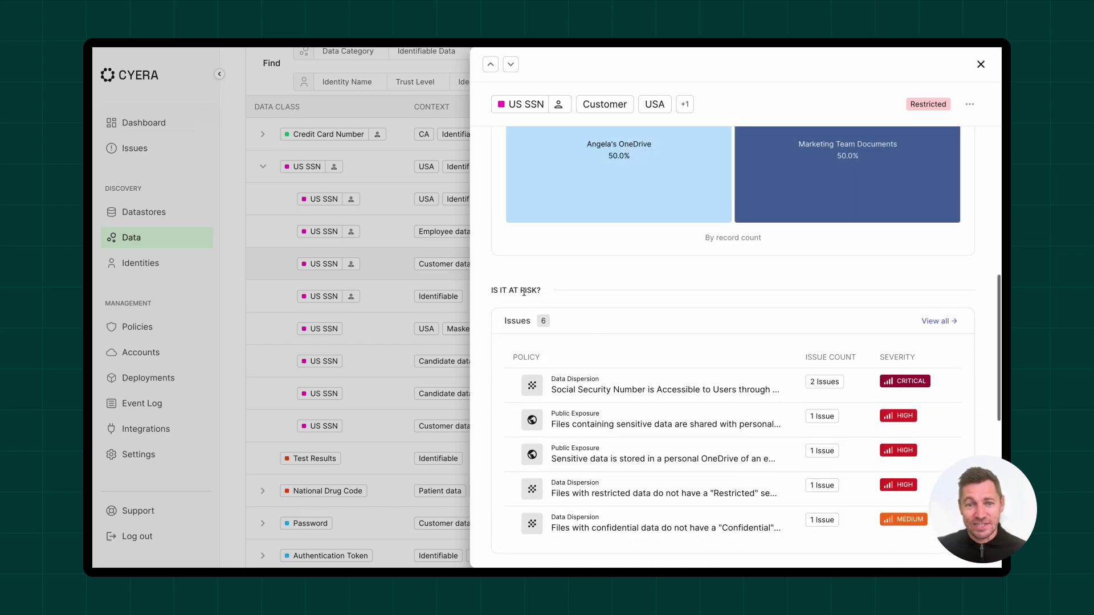
{"action": "scroll", "coordinate": [523, 292], "scroll_direction": "down", "scroll_amount": 3}
{"action": "scroll", "coordinate": [557, 343], "scroll_direction": "down", "scroll_amount": 5}
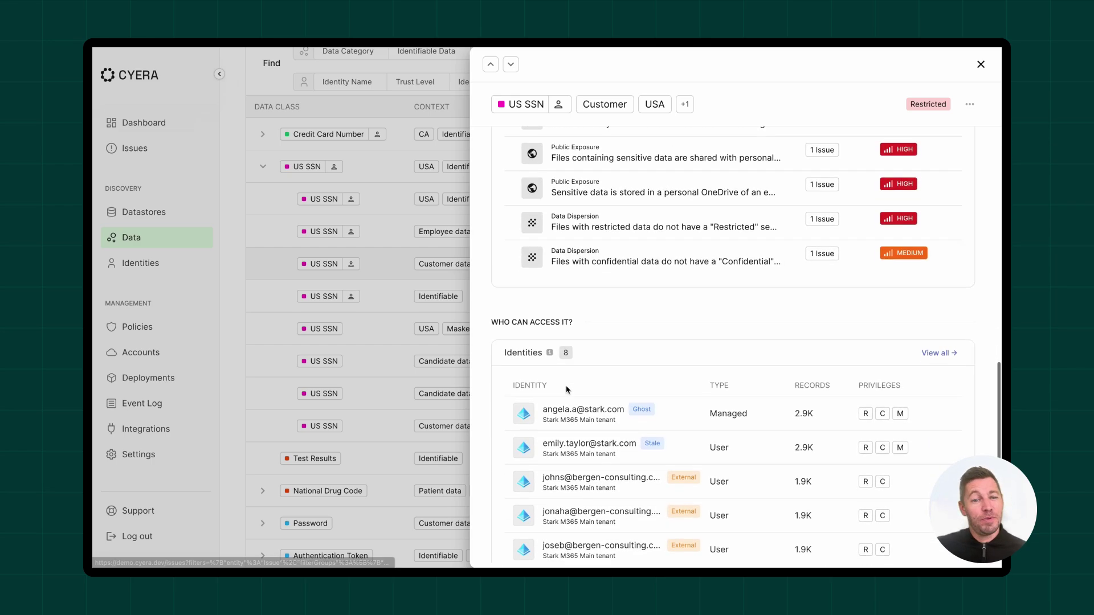
{"action": "scroll", "coordinate": [567, 390], "scroll_direction": "down", "scroll_amount": 3}
{"action": "scroll", "coordinate": [573, 359], "scroll_direction": "down", "scroll_amount": 3}
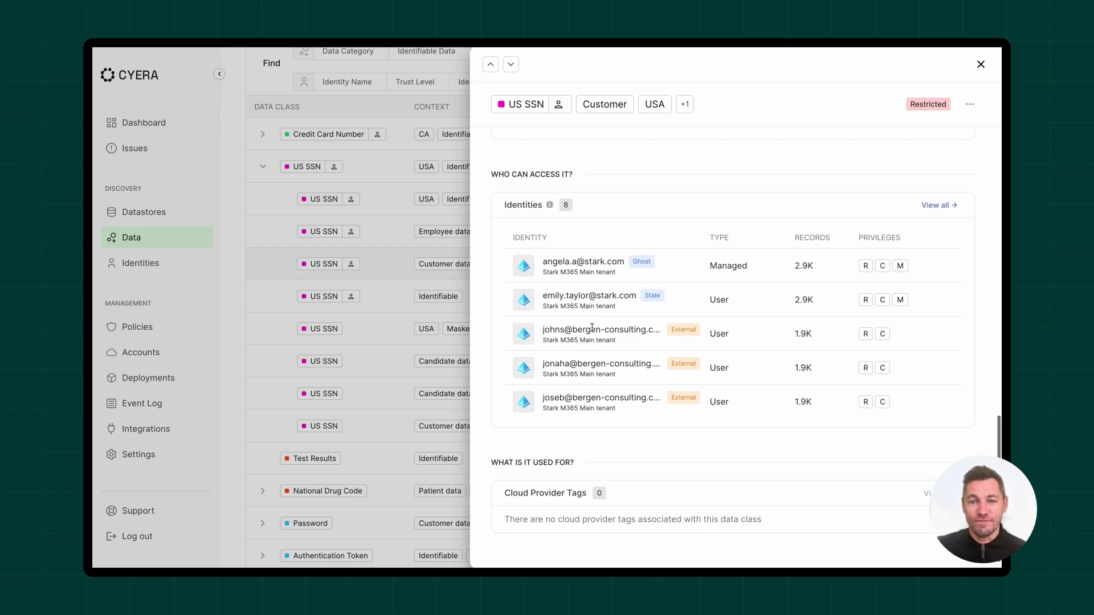
{"action": "left_click_drag", "start_coordinate": [592, 328], "coordinate": [639, 389]}
{"action": "left_click", "coordinate": [648, 497]}
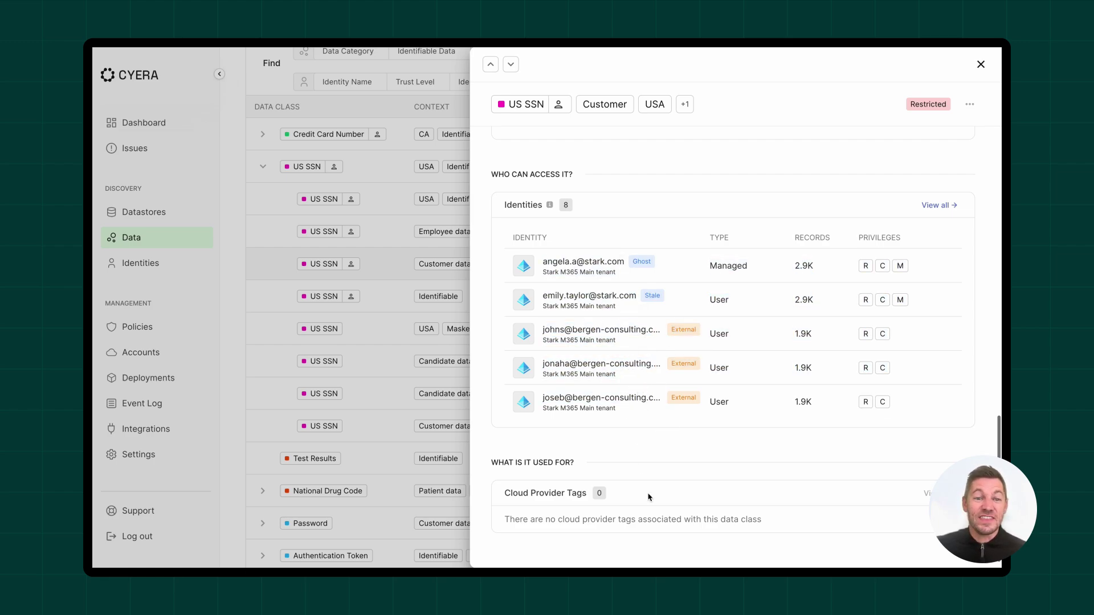
{"action": "left_click_drag", "start_coordinate": [547, 503], "coordinate": [598, 516]}
{"action": "left_click", "coordinate": [598, 517]}
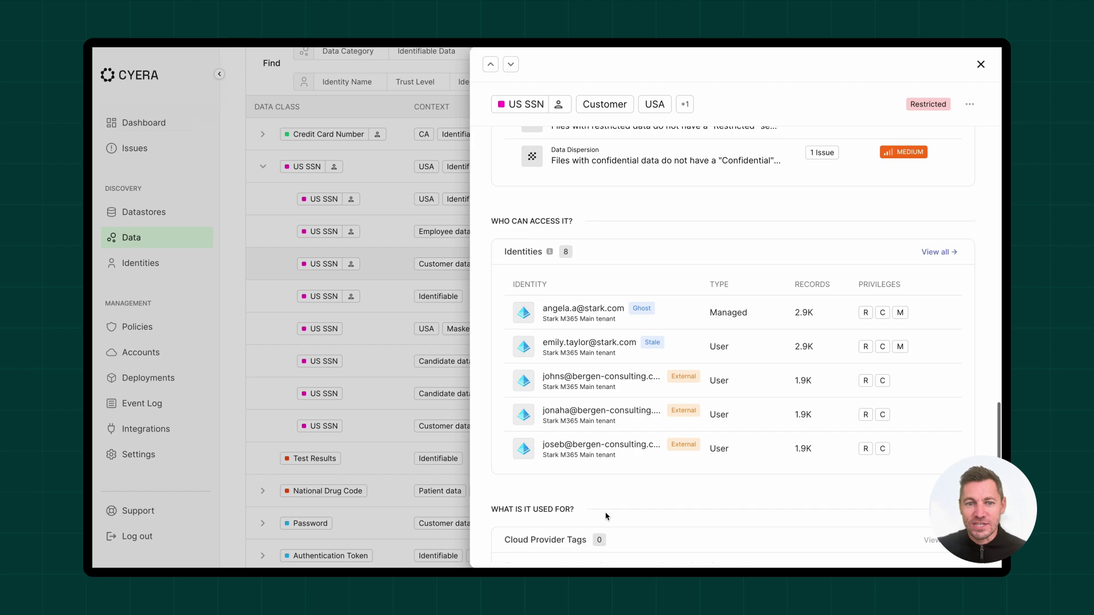
{"action": "scroll", "coordinate": [601, 428], "scroll_direction": "up", "scroll_amount": 5}
{"action": "scroll", "coordinate": [601, 371], "scroll_direction": "up", "scroll_amount": 2}
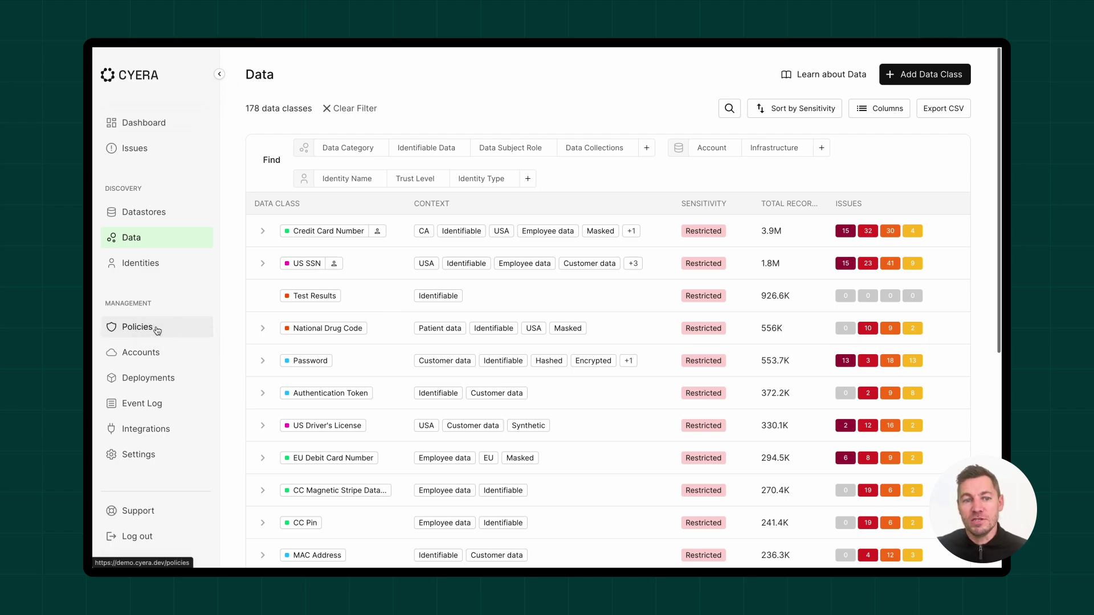
Filter Policies to Framework GDPR and Severity Critical, leaving two, then start a new policy
{"action": "left_click", "coordinate": [139, 326]}
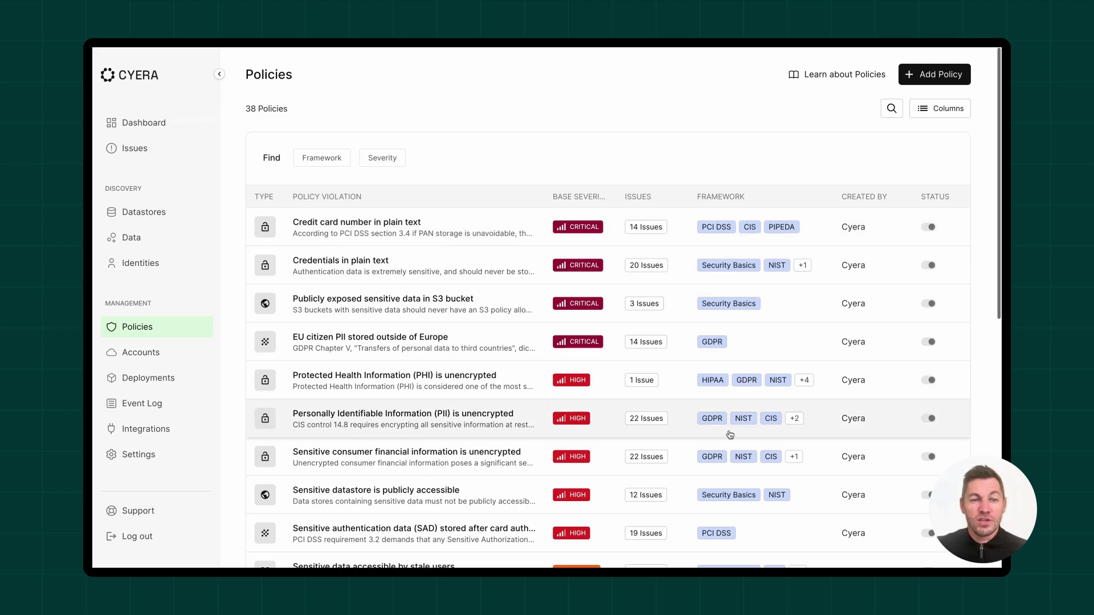
{"action": "scroll", "coordinate": [728, 498], "scroll_direction": "down", "scroll_amount": 3}
{"action": "scroll", "coordinate": [729, 498], "scroll_direction": "down", "scroll_amount": 2}
{"action": "scroll", "coordinate": [728, 497], "scroll_direction": "up", "scroll_amount": 5}
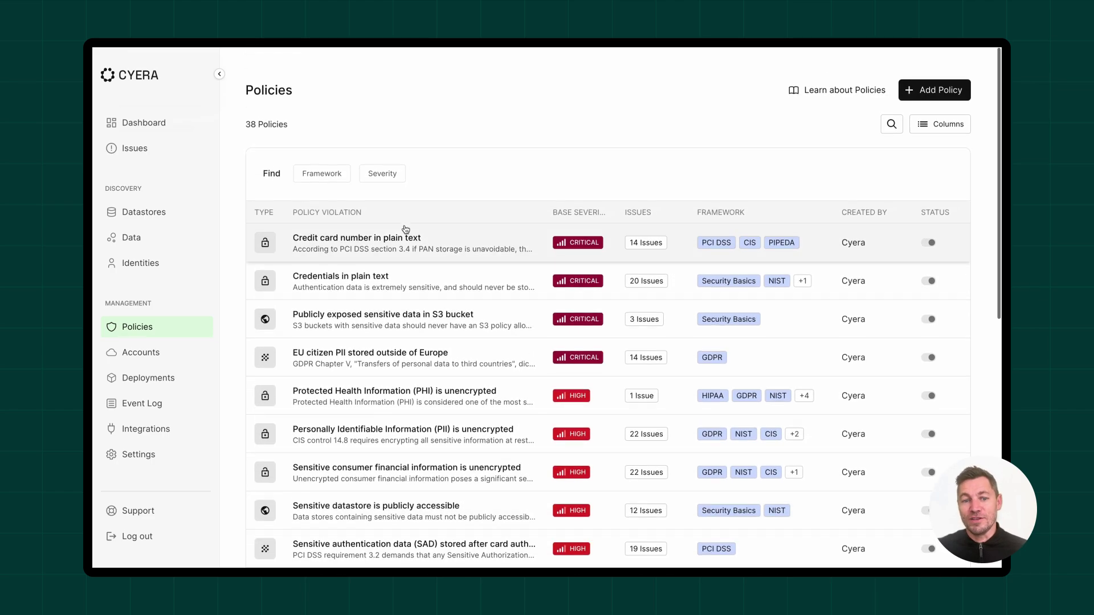
{"action": "left_click", "coordinate": [321, 158]}
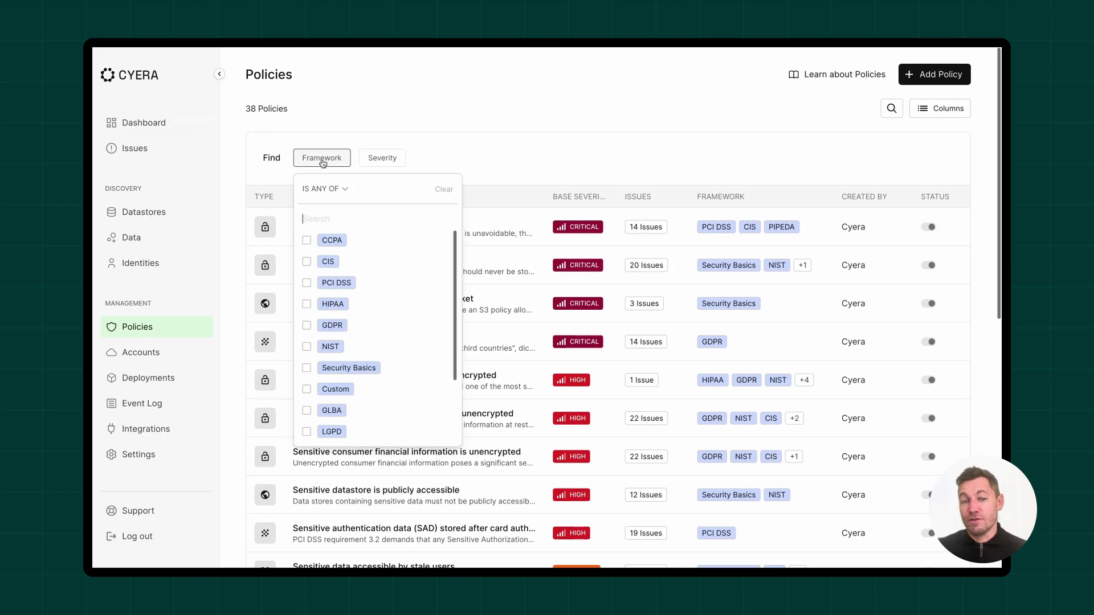
{"action": "left_click", "coordinate": [307, 324]}
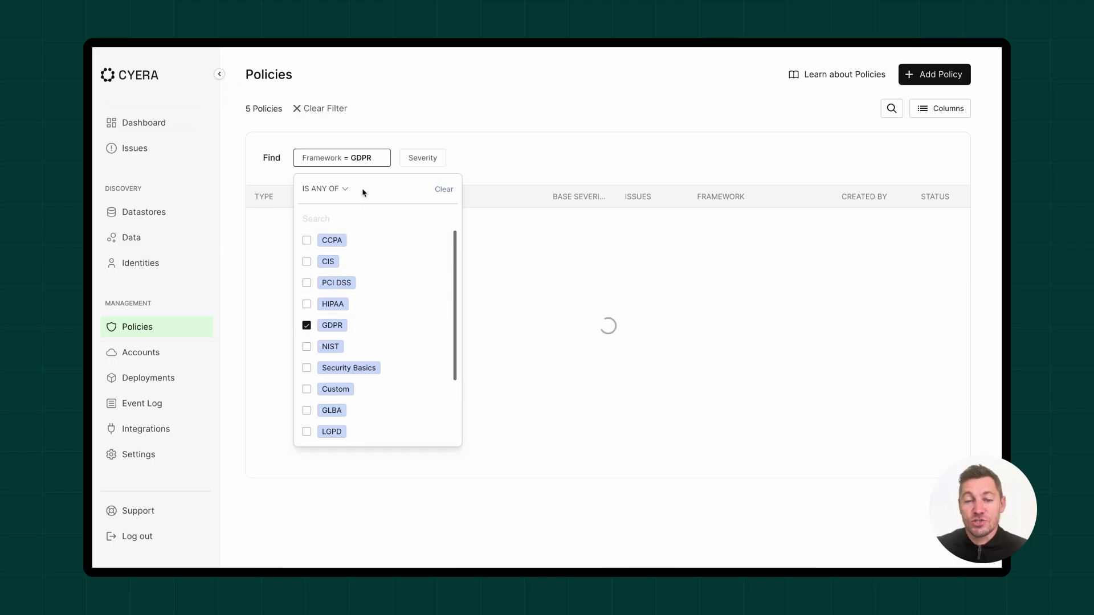
{"action": "left_click", "coordinate": [422, 158]}
{"action": "left_click", "coordinate": [413, 240]}
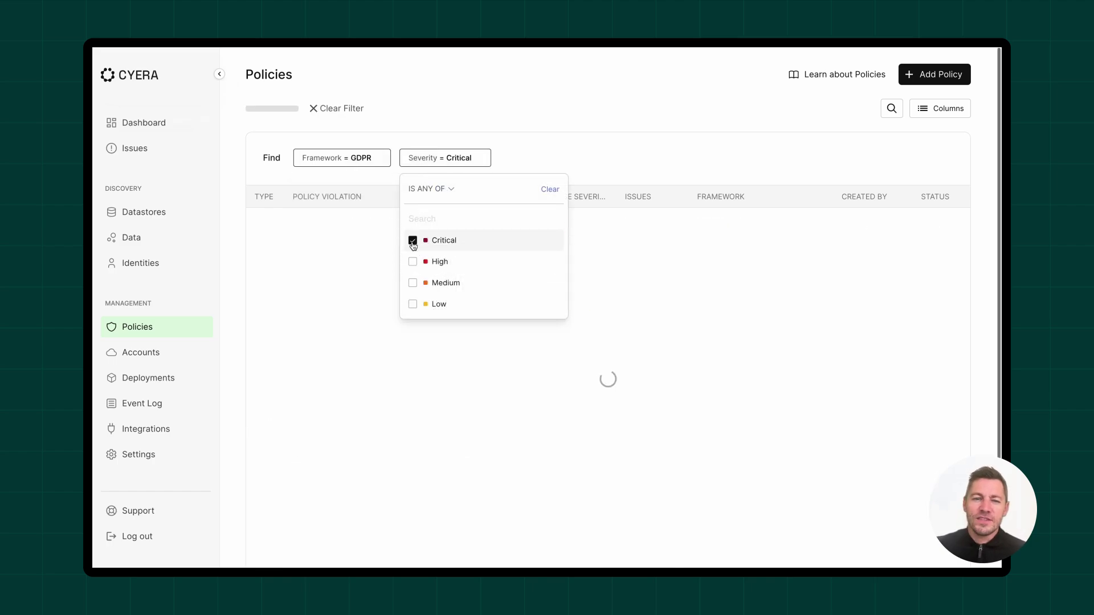
{"action": "left_click", "coordinate": [612, 183]}
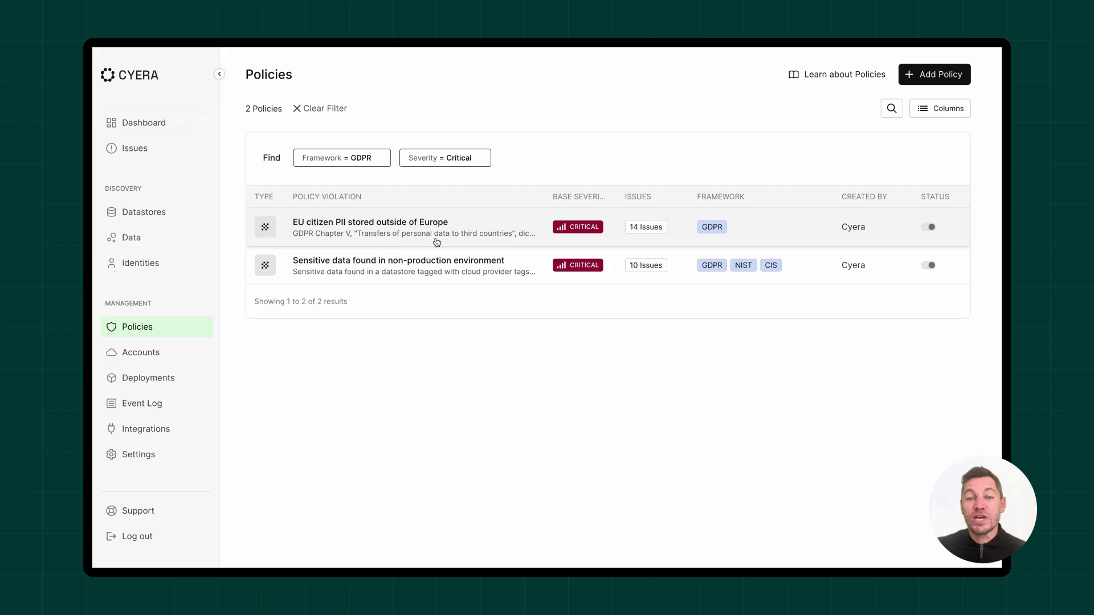
{"action": "left_click", "coordinate": [907, 82]}
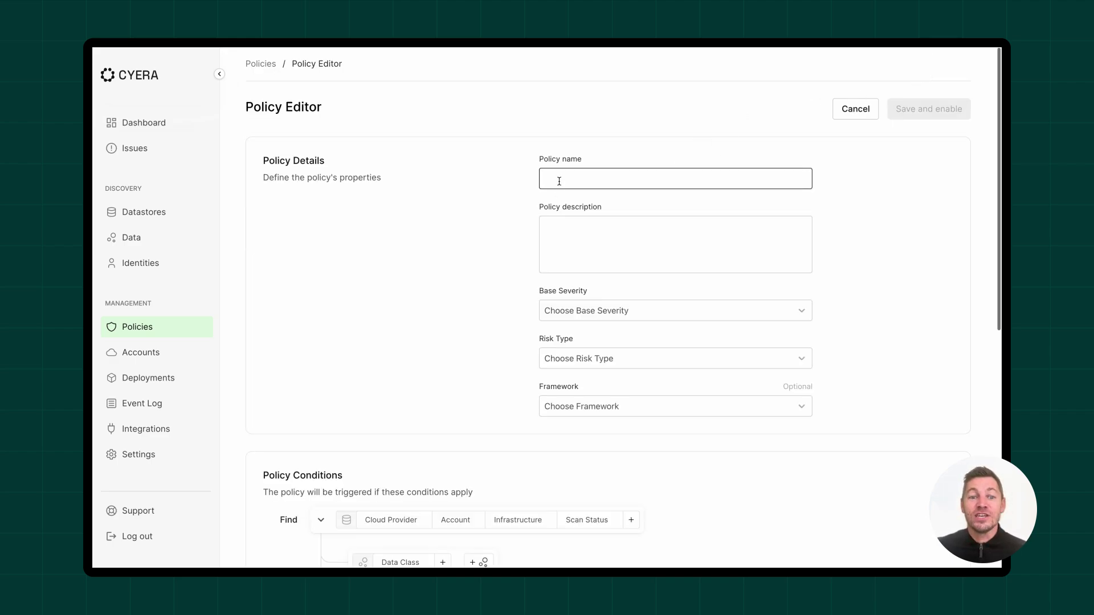
Check the base severity choices and set the Cloud Provider condition to Microsoft365
{"action": "left_click", "coordinate": [676, 310]}
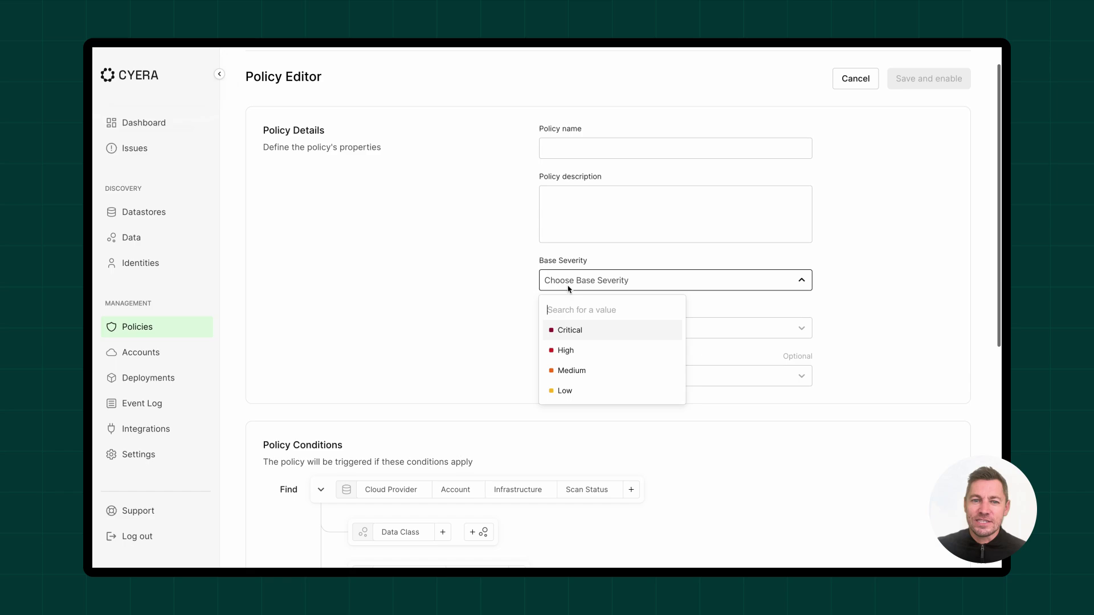
{"action": "left_click", "coordinate": [500, 265]}
{"action": "scroll", "coordinate": [446, 276], "scroll_direction": "down", "scroll_amount": 3}
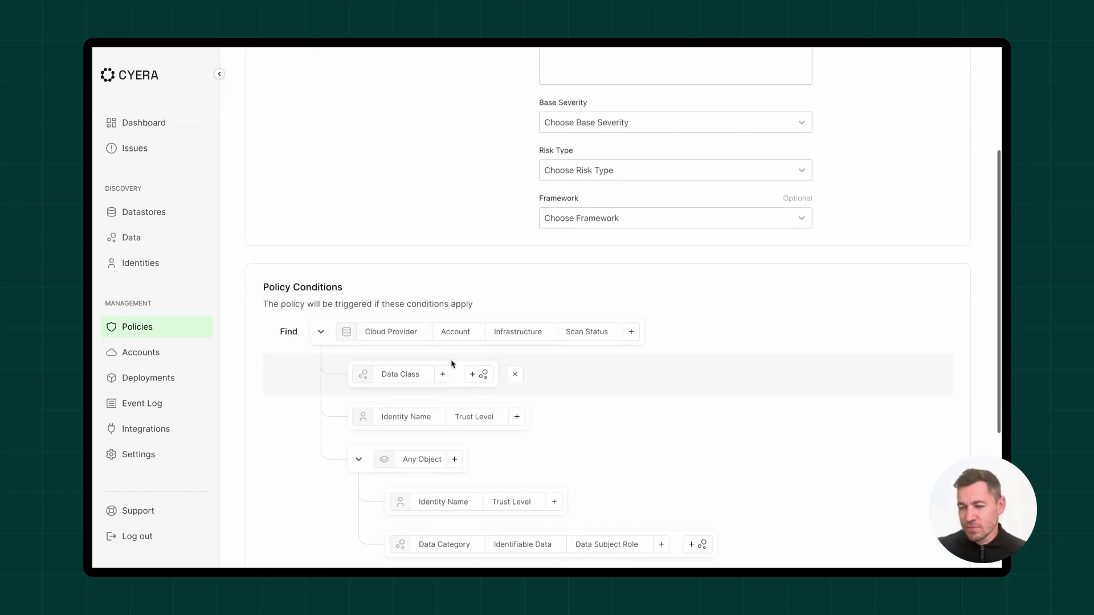
{"action": "scroll", "coordinate": [452, 364], "scroll_direction": "down", "scroll_amount": 2}
{"action": "left_click", "coordinate": [391, 216]}
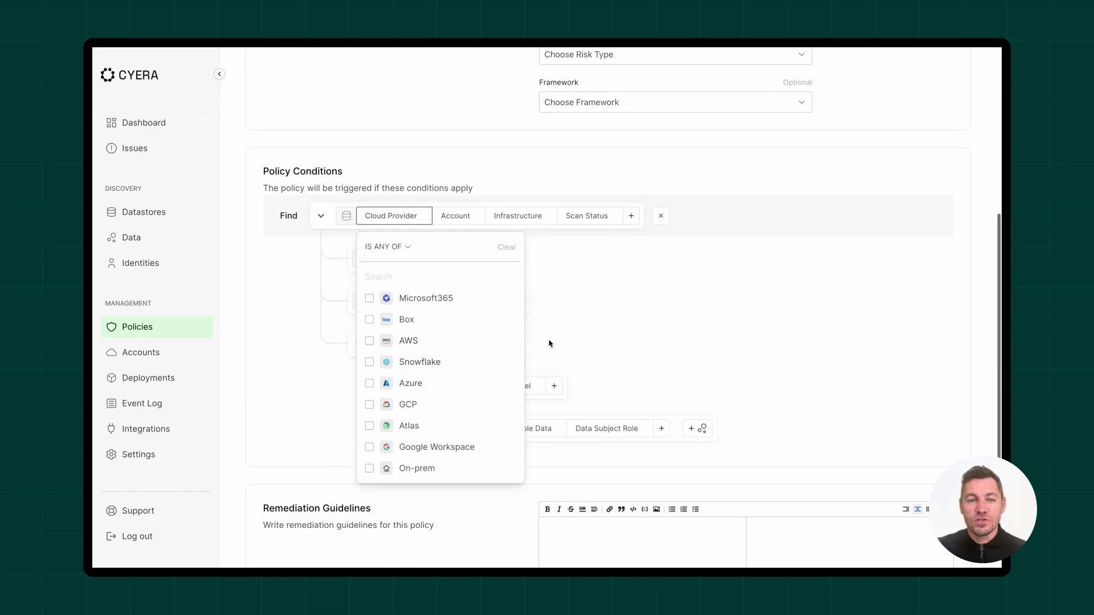
{"action": "left_click", "coordinate": [426, 297]}
{"action": "left_click", "coordinate": [651, 338]}
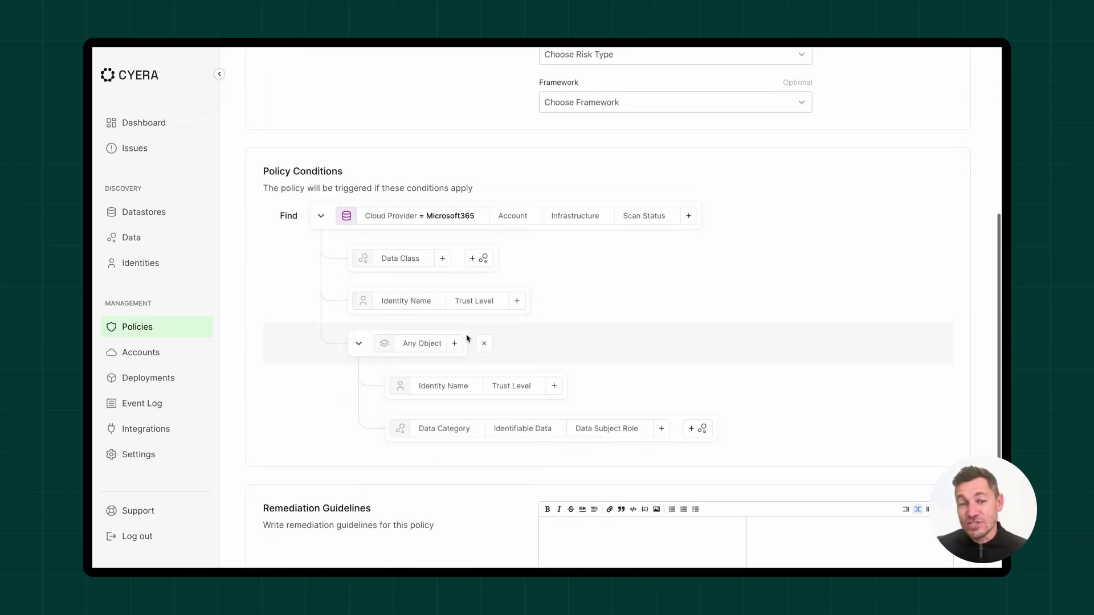
Set both Identity Name conditions, including the nested one, to chosen users
{"action": "left_click", "coordinate": [407, 301]}
{"action": "left_click", "coordinate": [438, 421]}
{"action": "left_click", "coordinate": [291, 368]}
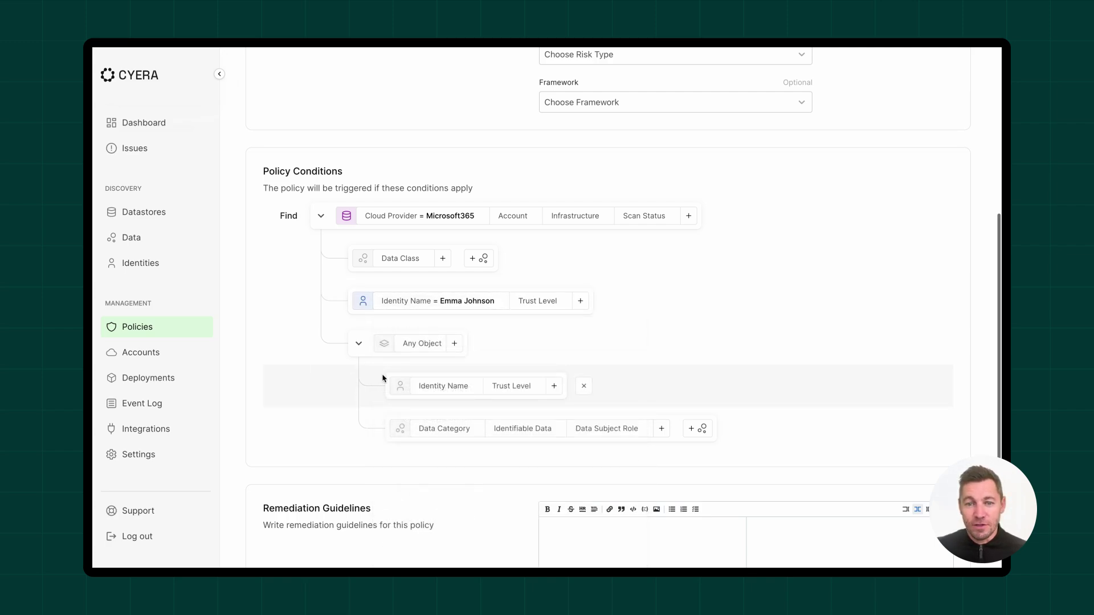
{"action": "left_click", "coordinate": [443, 386]}
{"action": "left_click", "coordinate": [484, 472]}
{"action": "scroll", "coordinate": [405, 412], "scroll_direction": "down", "scroll_amount": 3}
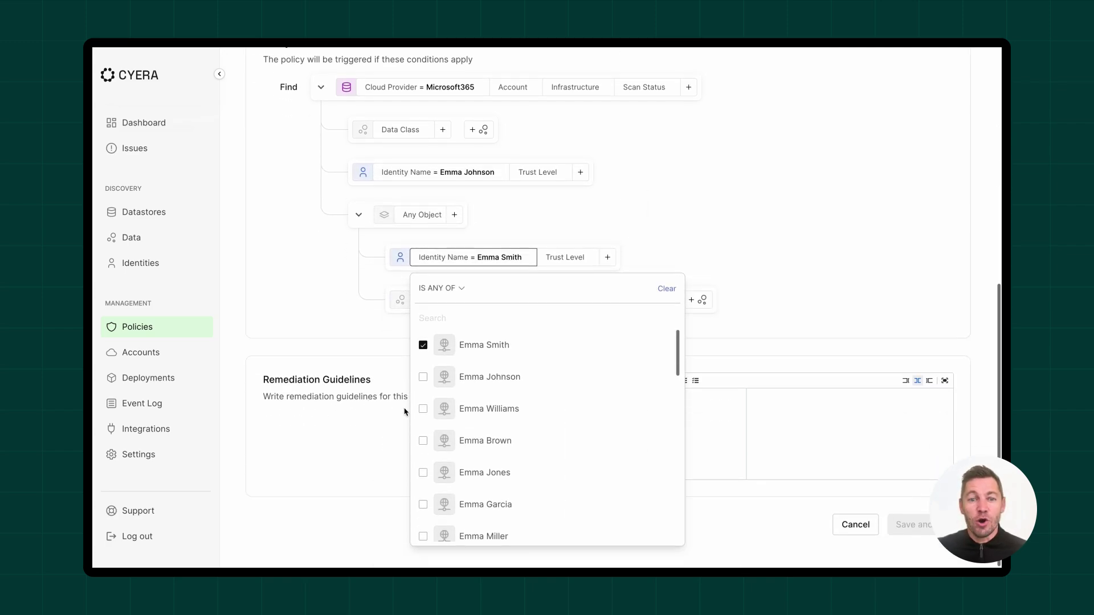
{"action": "left_click", "coordinate": [405, 413]}
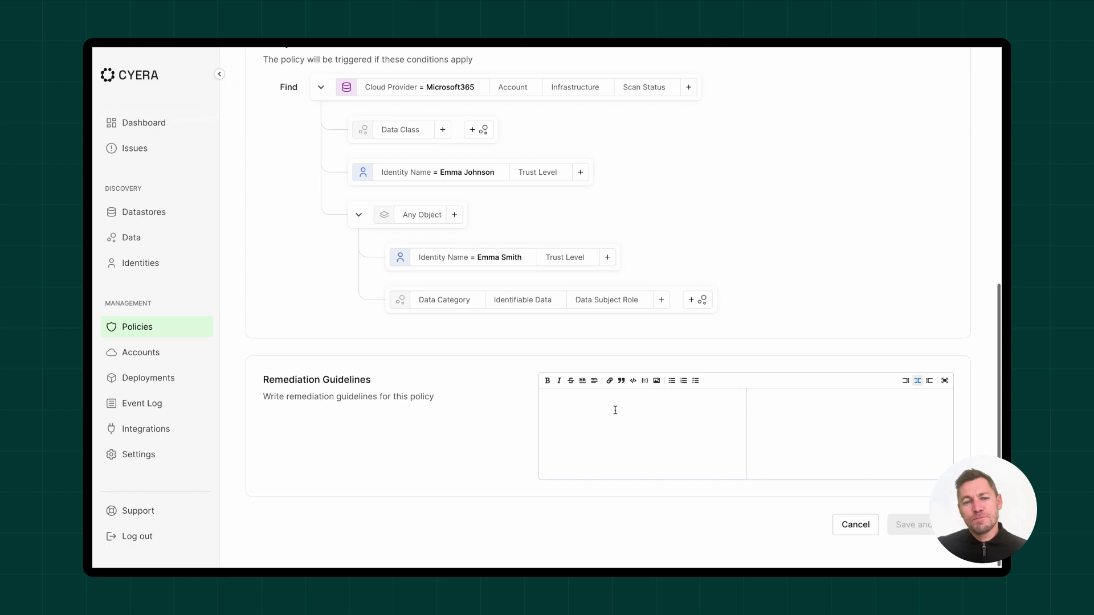
{"action": "scroll", "coordinate": [781, 497], "scroll_direction": "up", "scroll_amount": 10}
{"action": "scroll", "coordinate": [781, 497], "scroll_direction": "up", "scroll_amount": 10}
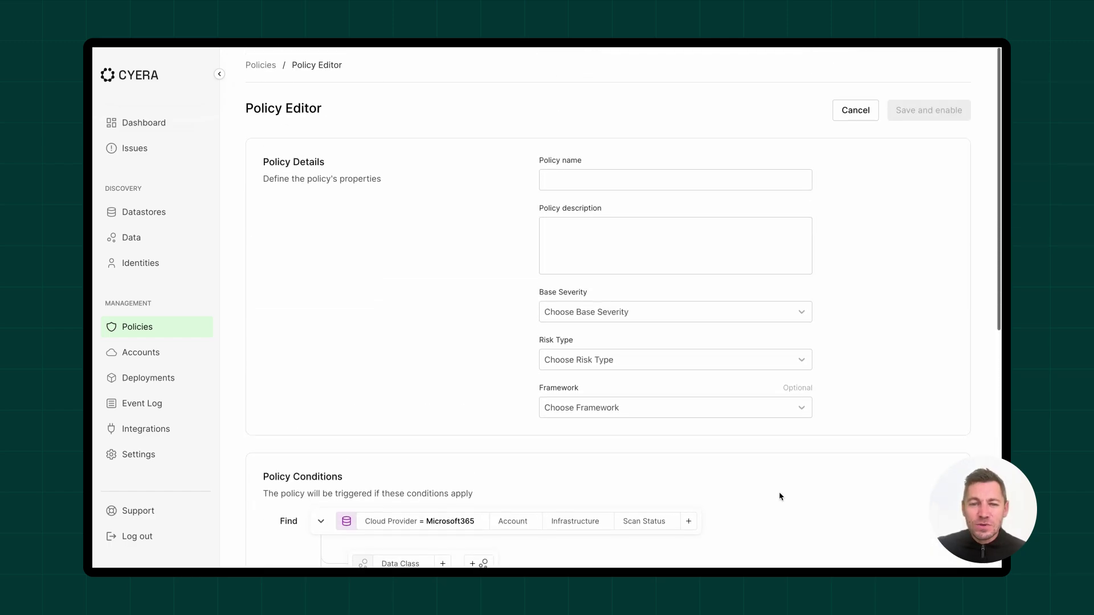
Discard the draft policy, clear filters to show all 38 policies, and go to Issues
{"action": "left_click", "coordinate": [856, 110]}
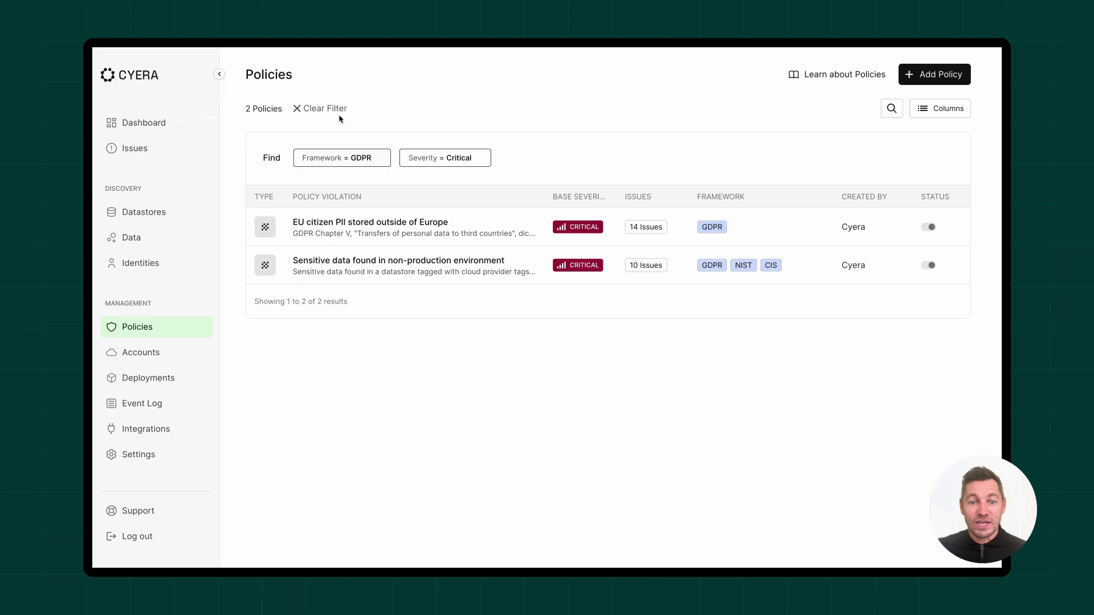
{"action": "left_click", "coordinate": [324, 109]}
{"action": "scroll", "coordinate": [434, 446], "scroll_direction": "down", "scroll_amount": 1}
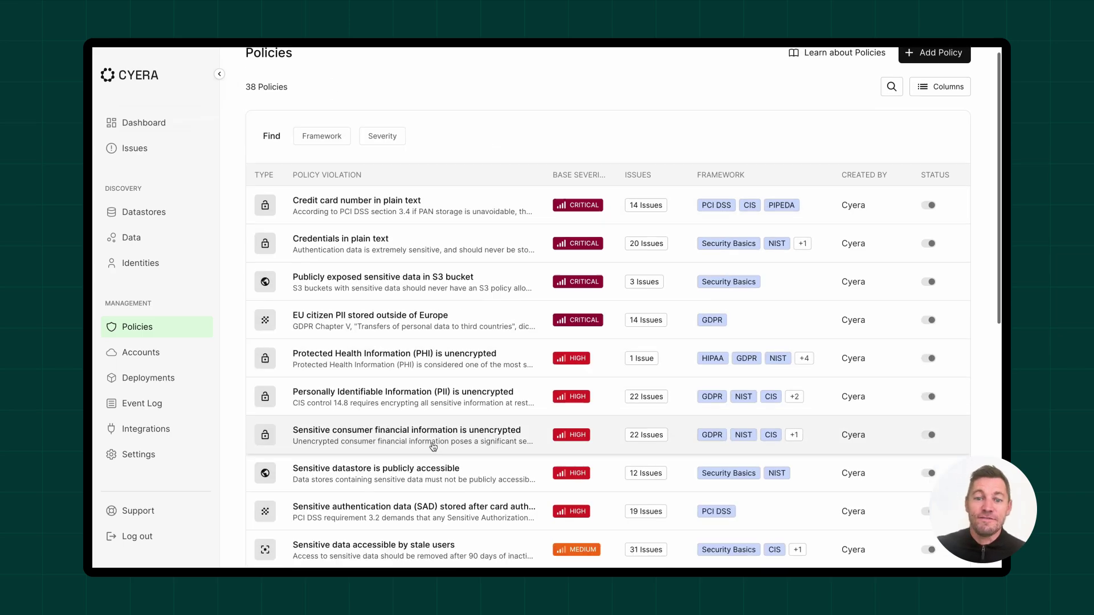
{"action": "scroll", "coordinate": [434, 445], "scroll_direction": "down", "scroll_amount": 1}
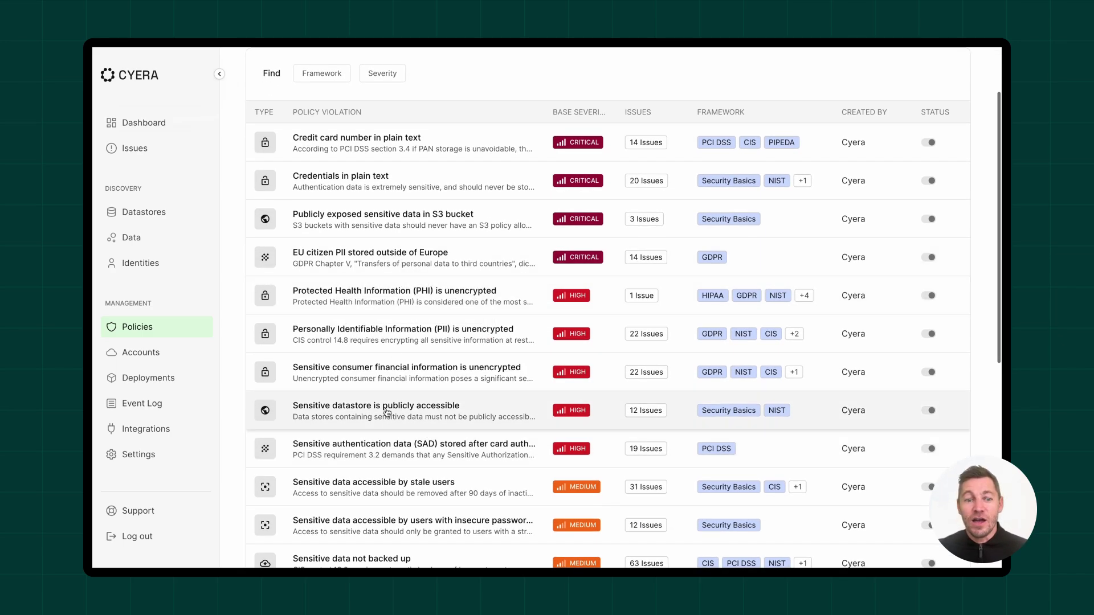
{"action": "scroll", "coordinate": [385, 413], "scroll_direction": "down", "scroll_amount": 2}
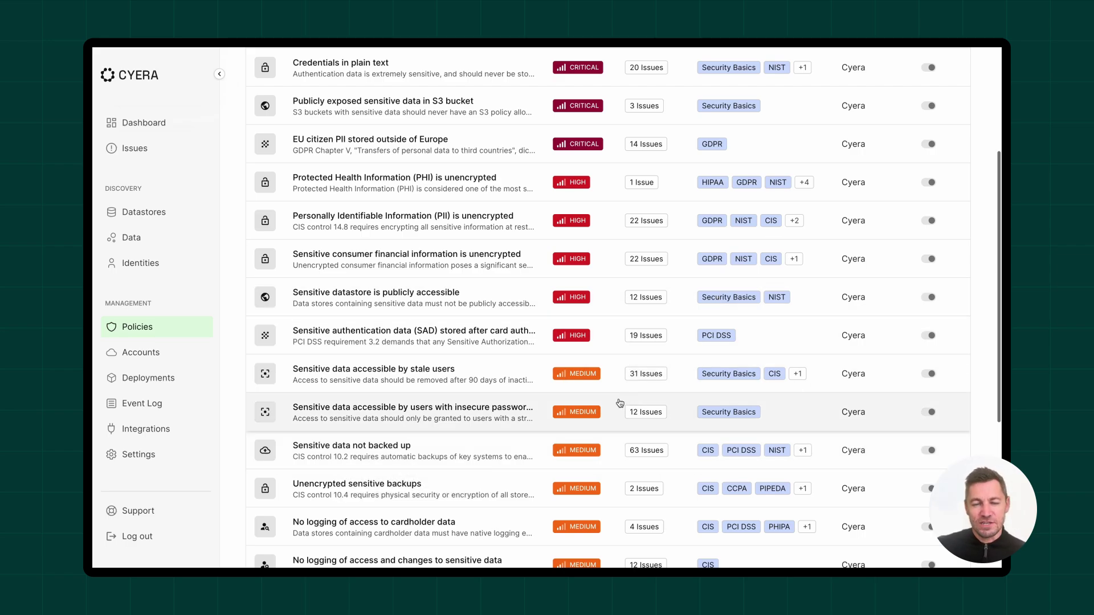
{"action": "scroll", "coordinate": [620, 402], "scroll_direction": "down", "scroll_amount": 4}
{"action": "scroll", "coordinate": [522, 401], "scroll_direction": "up", "scroll_amount": 8}
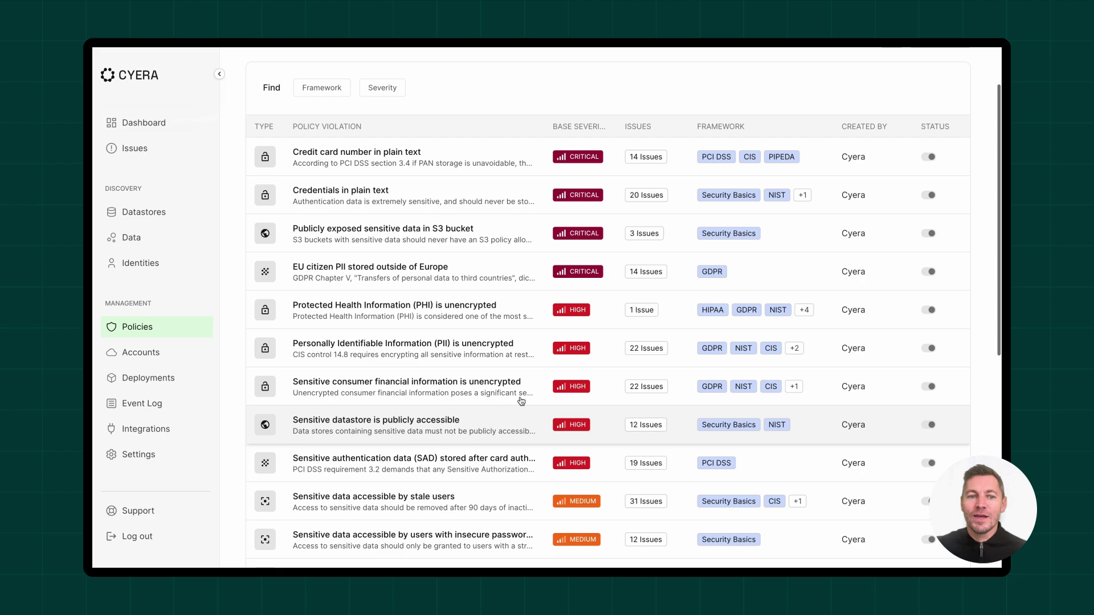
{"action": "scroll", "coordinate": [522, 400], "scroll_direction": "up", "scroll_amount": 3}
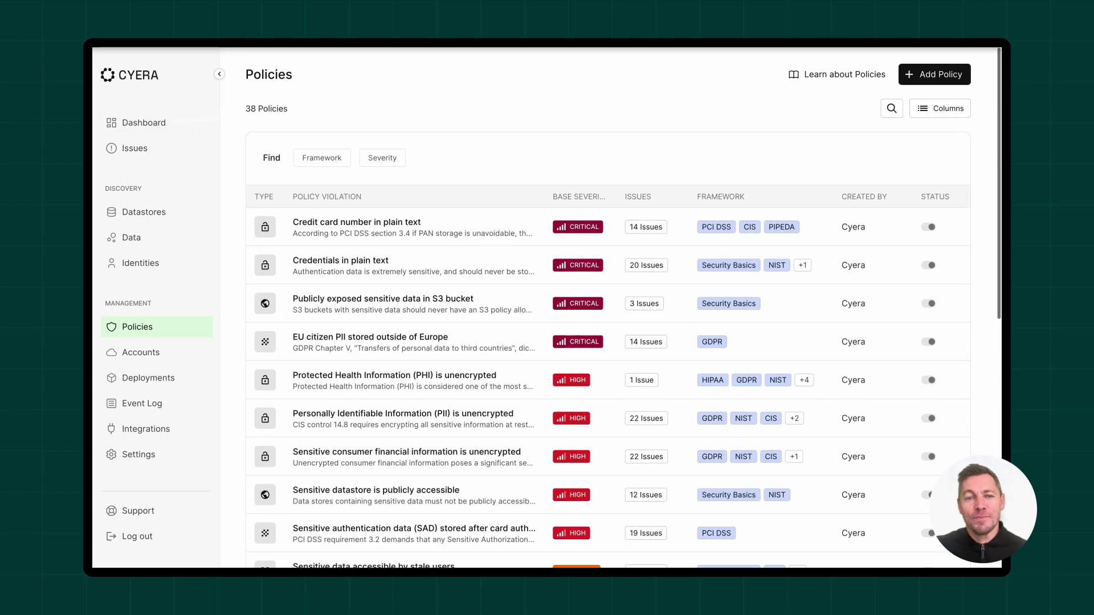
{"action": "scroll", "coordinate": [607, 342], "scroll_direction": "down", "scroll_amount": 3}
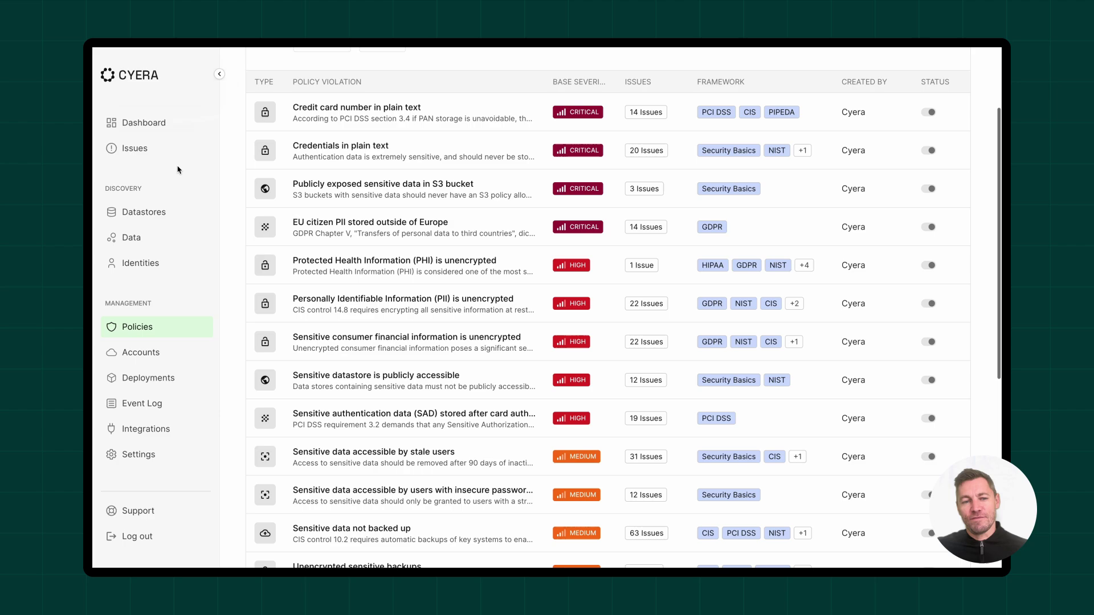
{"action": "left_click", "coordinate": [135, 149]}
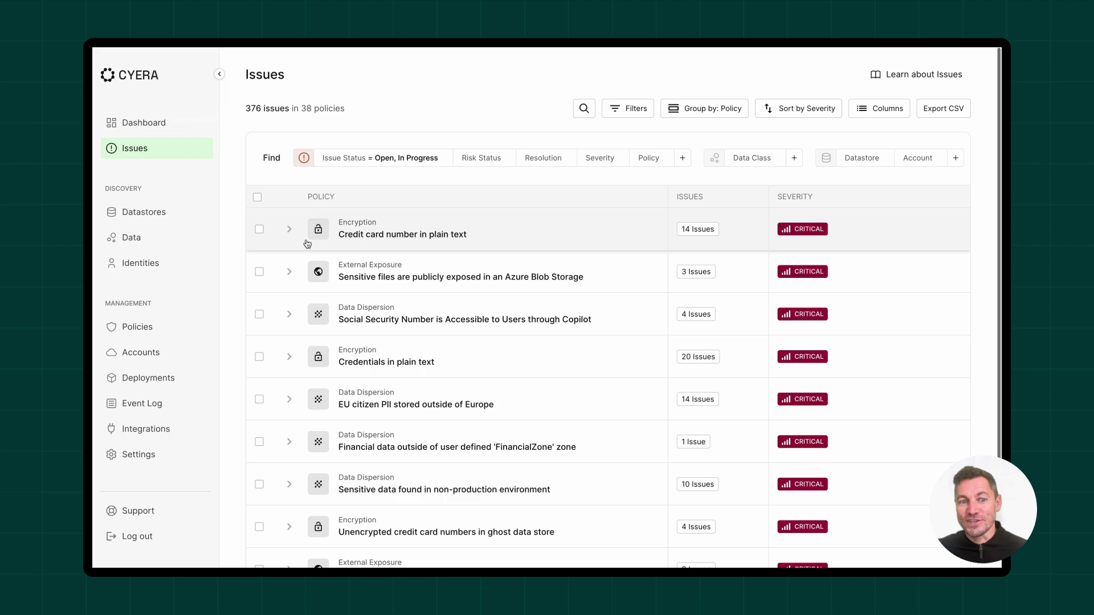
Filter issues to the 'Files with restricted data do not have…' label policy, leaving 2
{"action": "left_click", "coordinate": [649, 158]}
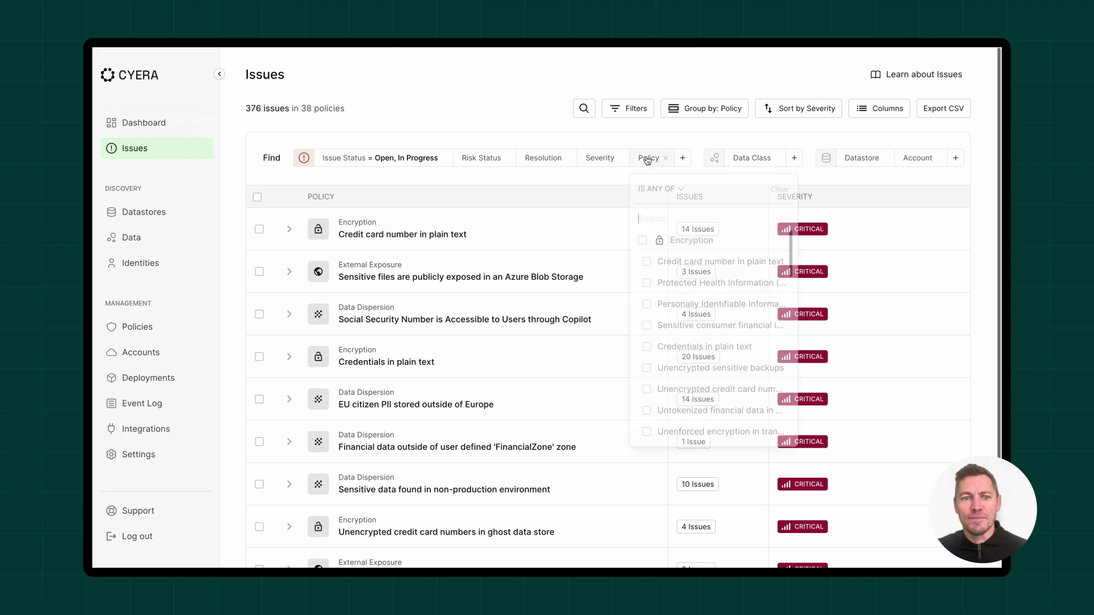
{"action": "scroll", "coordinate": [671, 290], "scroll_direction": "down", "scroll_amount": 3}
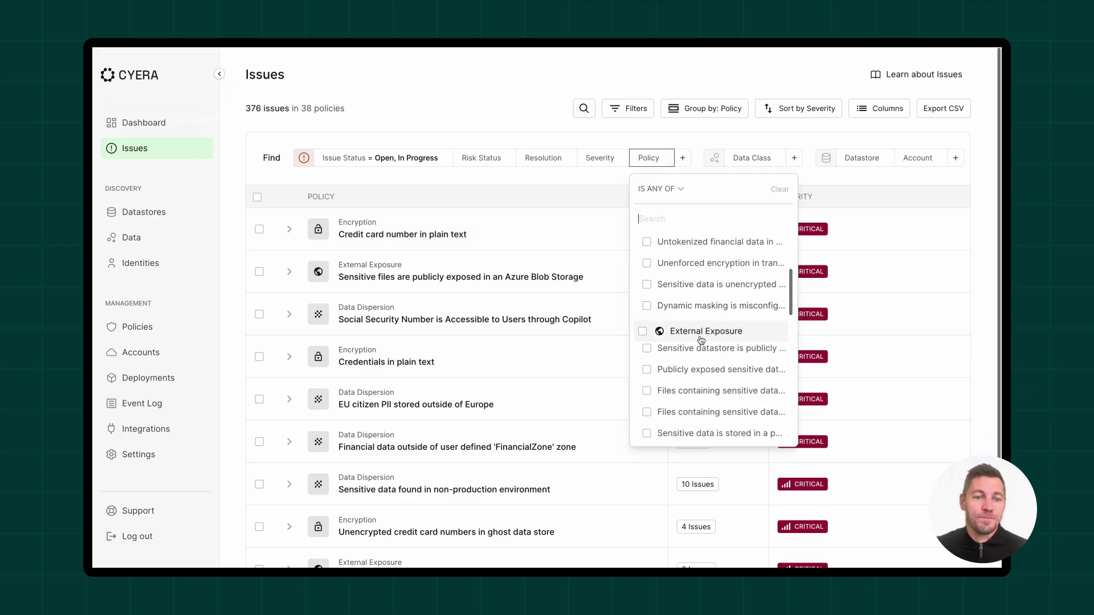
{"action": "scroll", "coordinate": [693, 333], "scroll_direction": "down", "scroll_amount": 3}
{"action": "scroll", "coordinate": [696, 339], "scroll_direction": "down", "scroll_amount": 3}
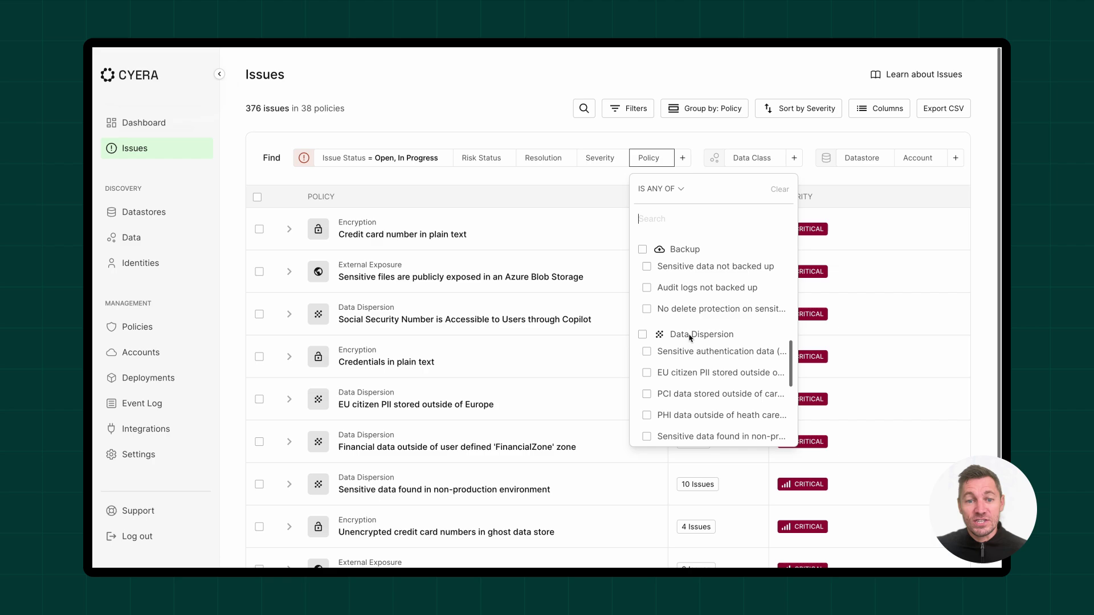
{"action": "scroll", "coordinate": [696, 338], "scroll_direction": "down", "scroll_amount": 3}
{"action": "scroll", "coordinate": [689, 338], "scroll_direction": "up", "scroll_amount": 2}
{"action": "scroll", "coordinate": [689, 339], "scroll_direction": "up", "scroll_amount": 3}
{"action": "scroll", "coordinate": [684, 299], "scroll_direction": "up", "scroll_amount": 3}
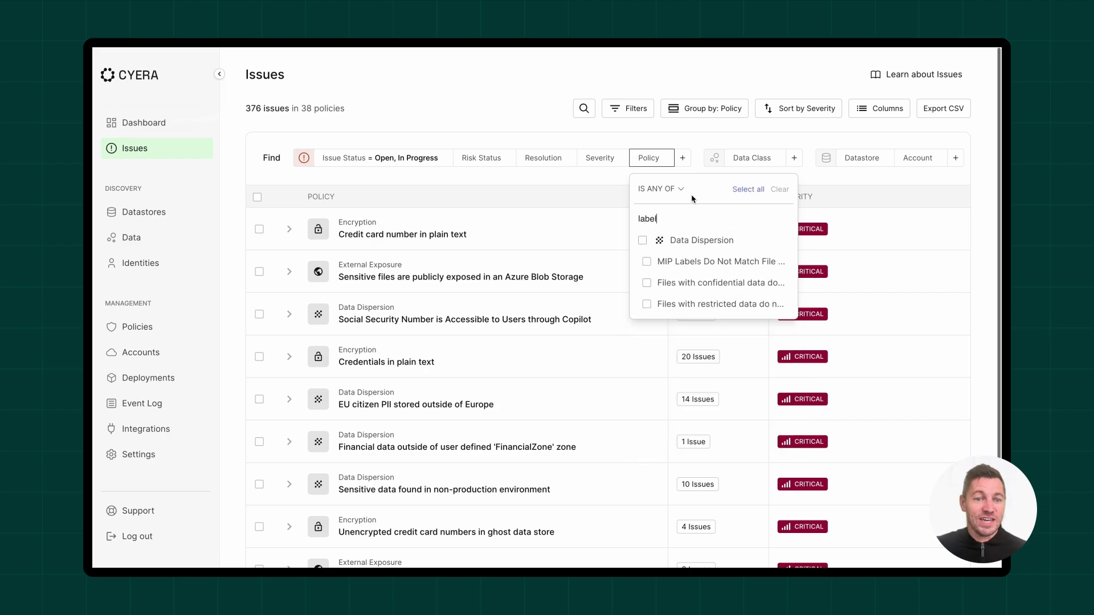
{"action": "left_click", "coordinate": [698, 304]}
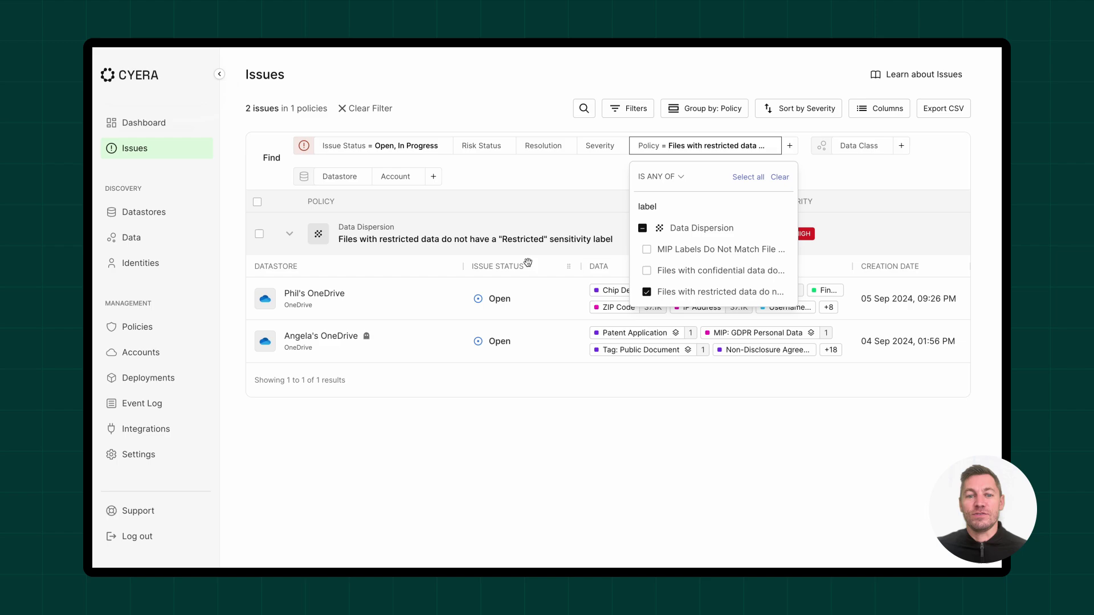
{"action": "left_click", "coordinate": [514, 217]}
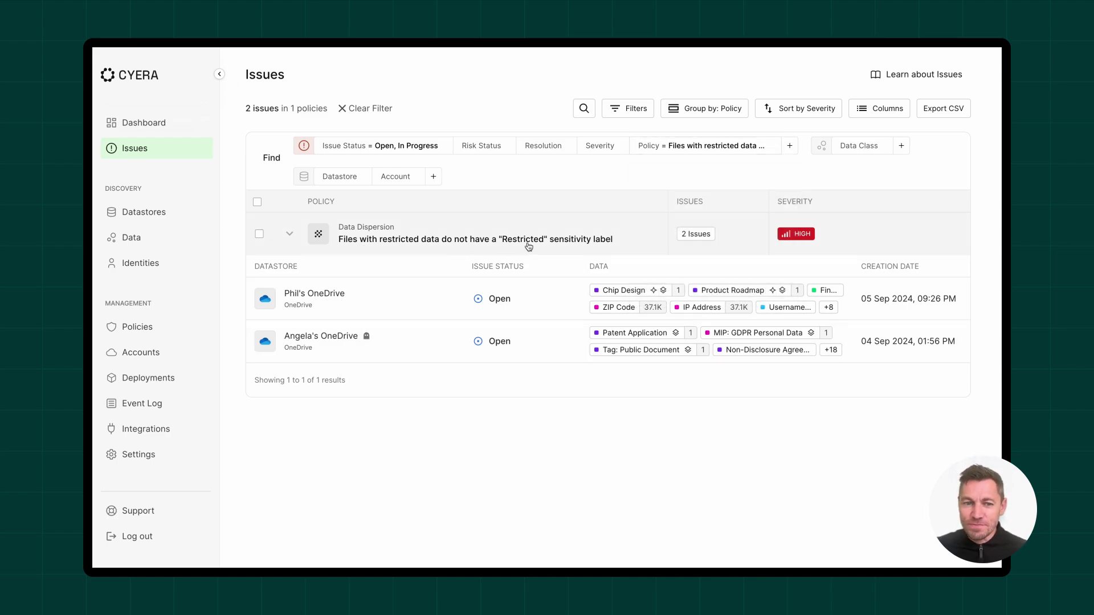
Open the first OneDrive issue CY-1764, list its Data At Risk and inspect report_10221.xlsx
{"action": "left_click", "coordinate": [315, 298]}
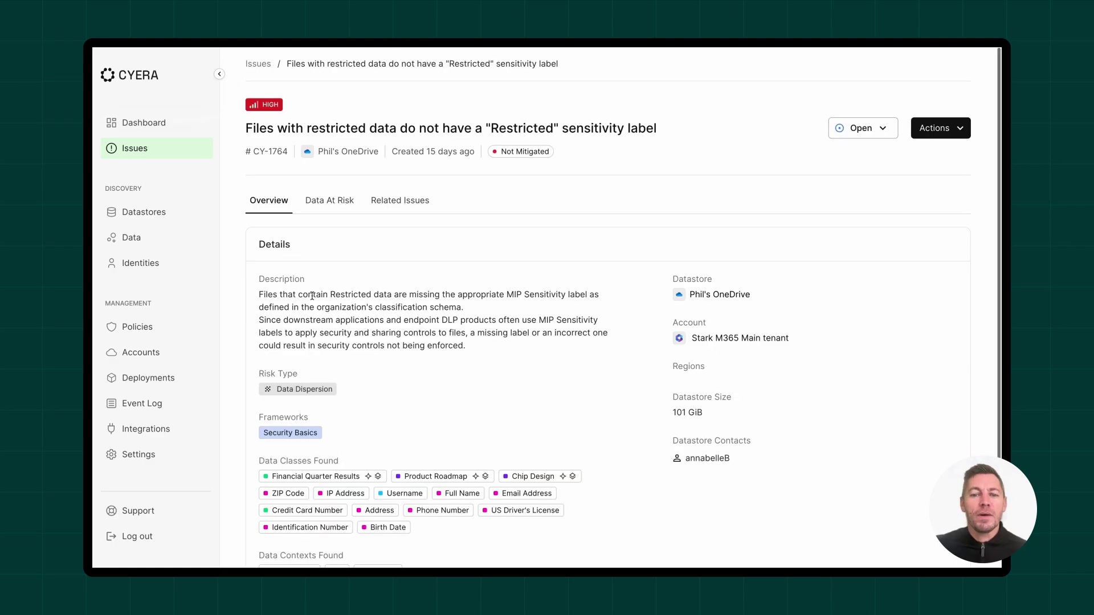
{"action": "scroll", "coordinate": [338, 317], "scroll_direction": "down", "scroll_amount": 3}
{"action": "scroll", "coordinate": [317, 359], "scroll_direction": "down", "scroll_amount": 2}
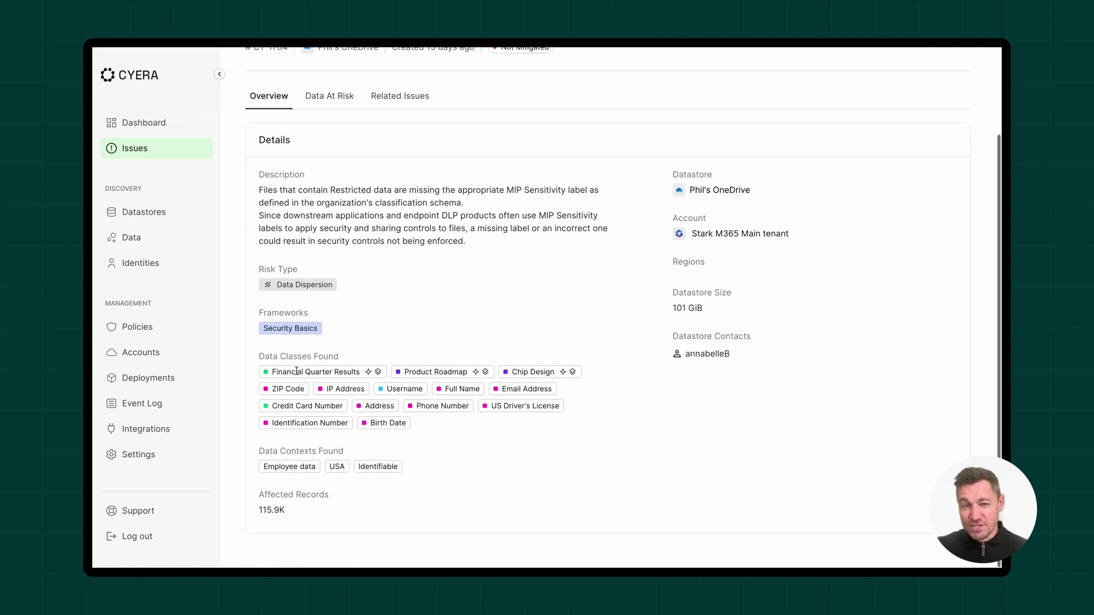
{"action": "scroll", "coordinate": [406, 448], "scroll_direction": "up", "scroll_amount": 3}
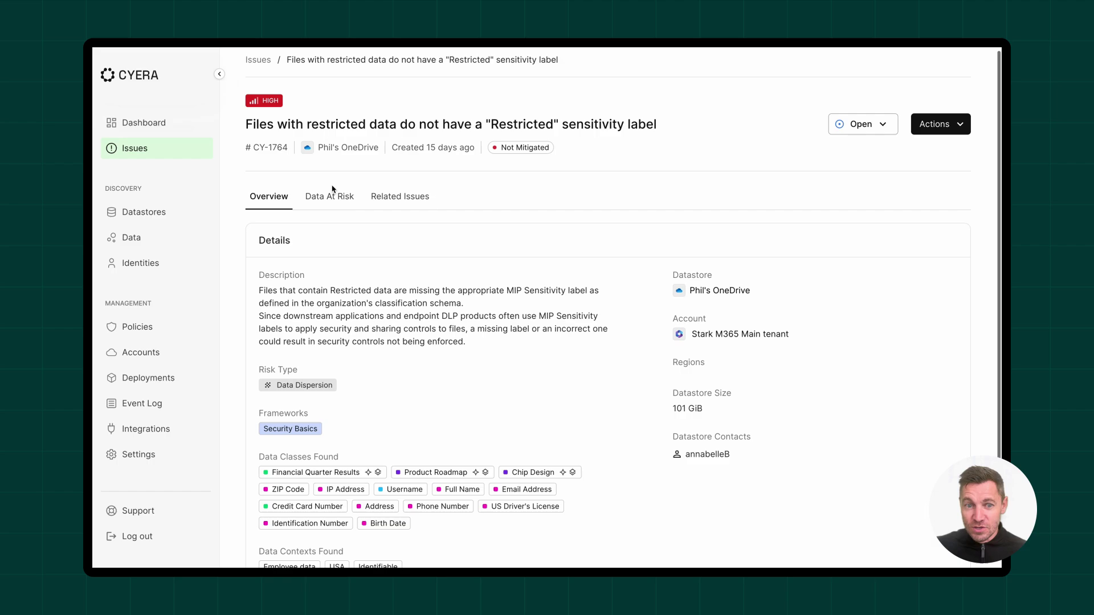
{"action": "left_click", "coordinate": [329, 196]}
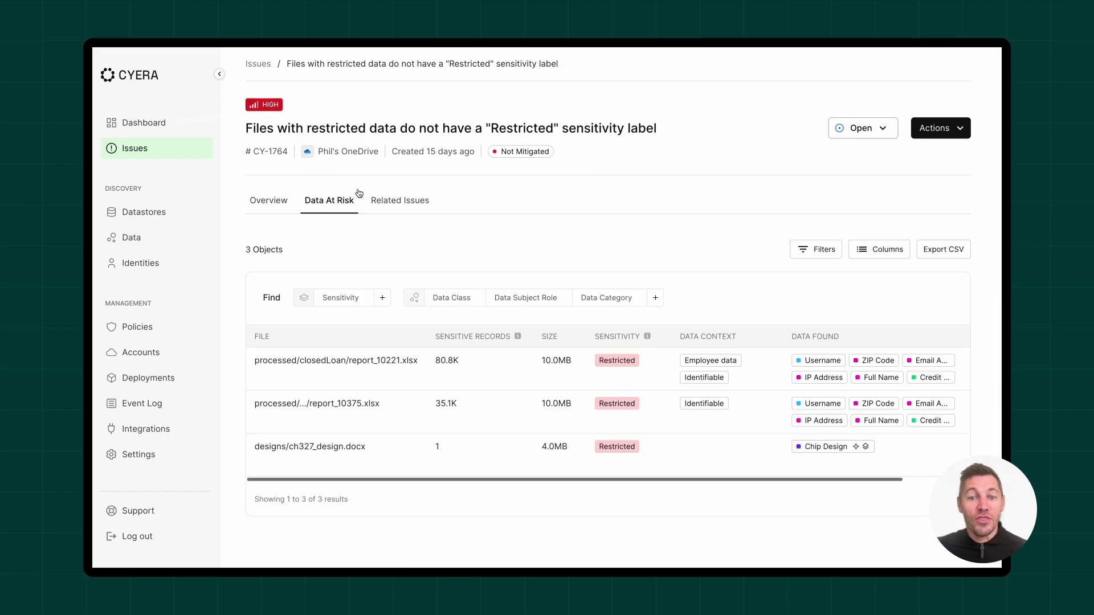
{"action": "left_click", "coordinate": [339, 366]}
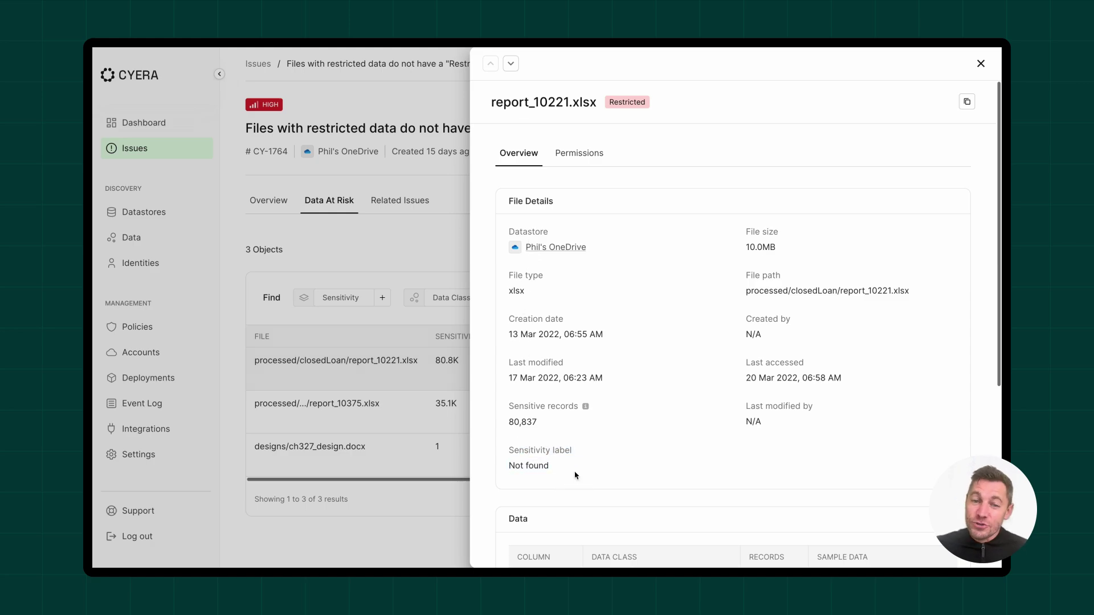
{"action": "scroll", "coordinate": [573, 477], "scroll_direction": "down", "scroll_amount": 5}
{"action": "scroll", "coordinate": [578, 388], "scroll_direction": "down", "scroll_amount": 3}
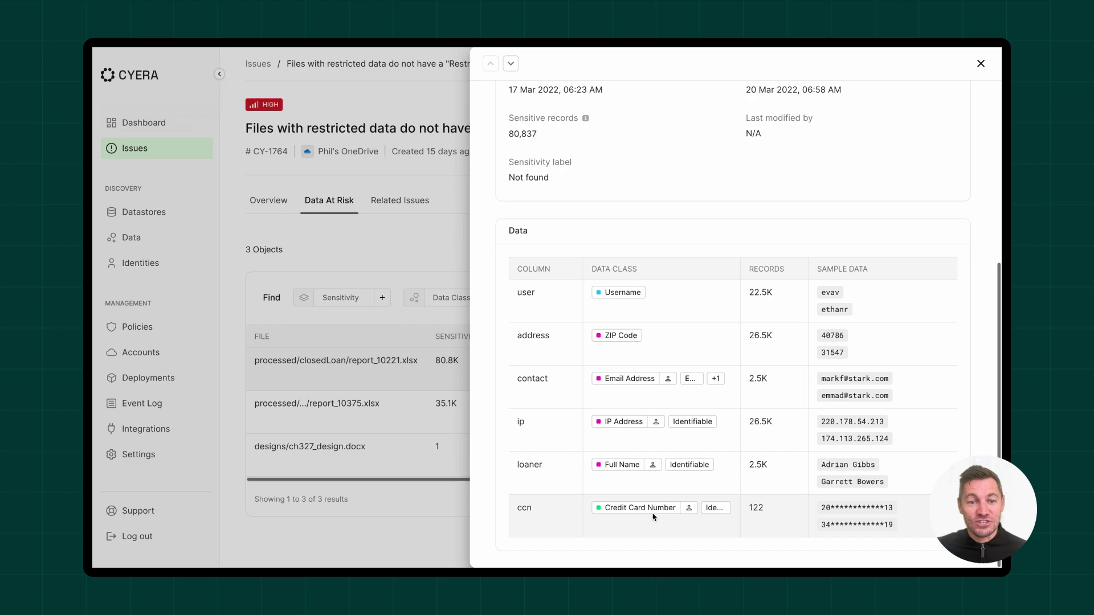
{"action": "left_click", "coordinate": [981, 64]}
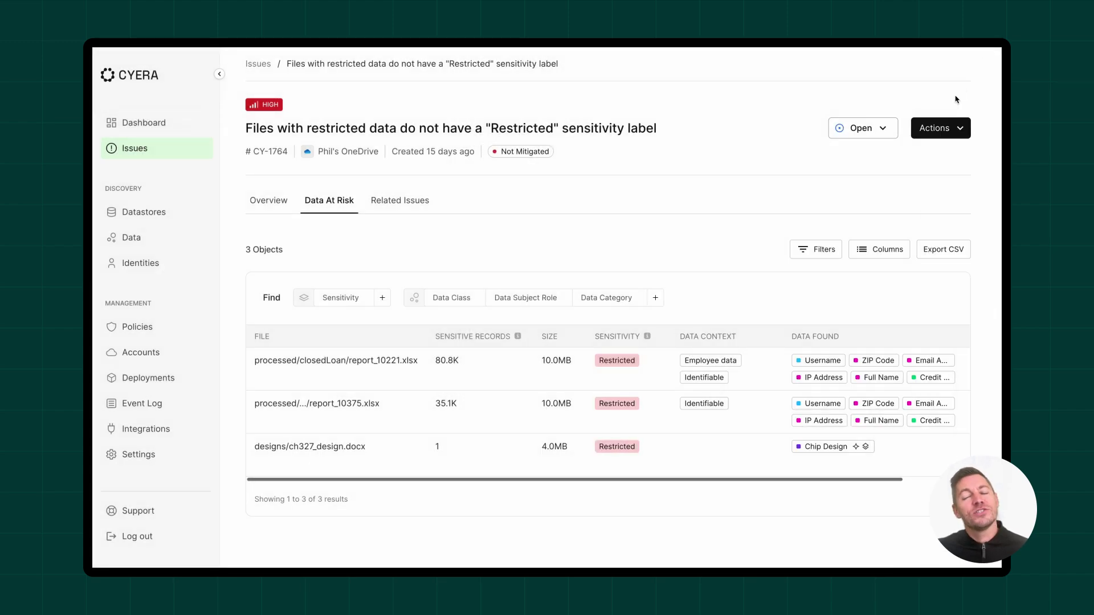
From Actions, cancel Apply Sensitivity Label and choose Create Ticket instead
{"action": "left_click", "coordinate": [936, 135]}
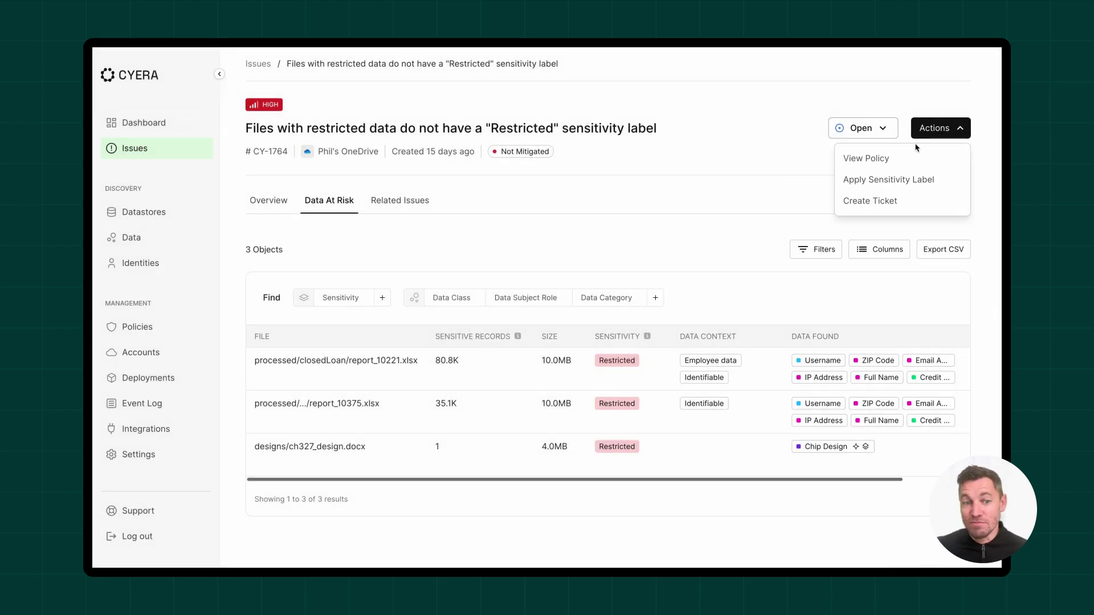
{"action": "left_click", "coordinate": [885, 182]}
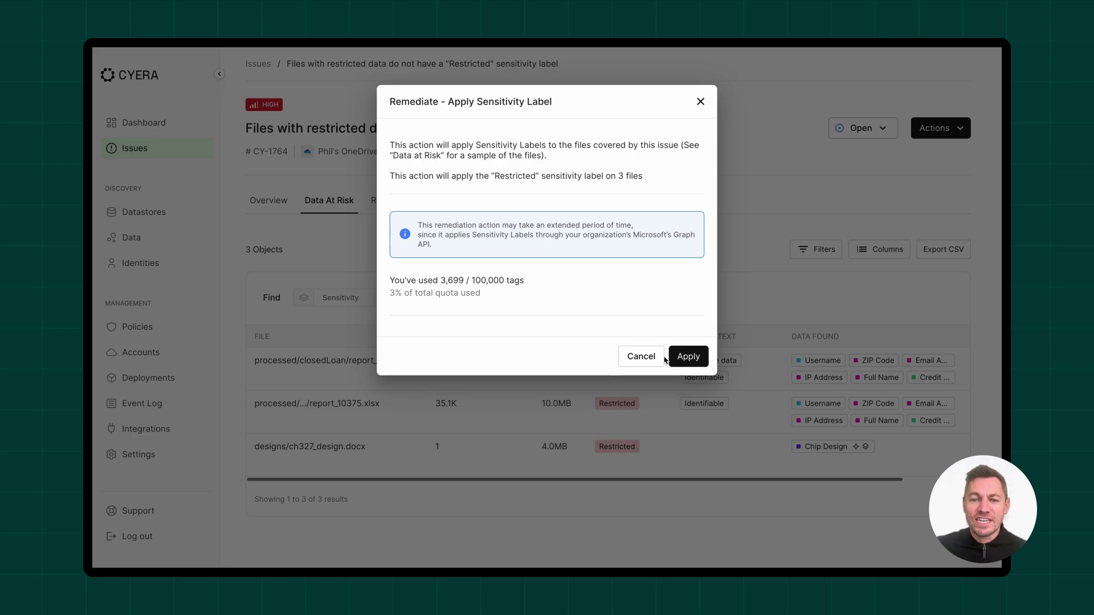
{"action": "left_click", "coordinate": [645, 359]}
{"action": "left_click", "coordinate": [938, 129]}
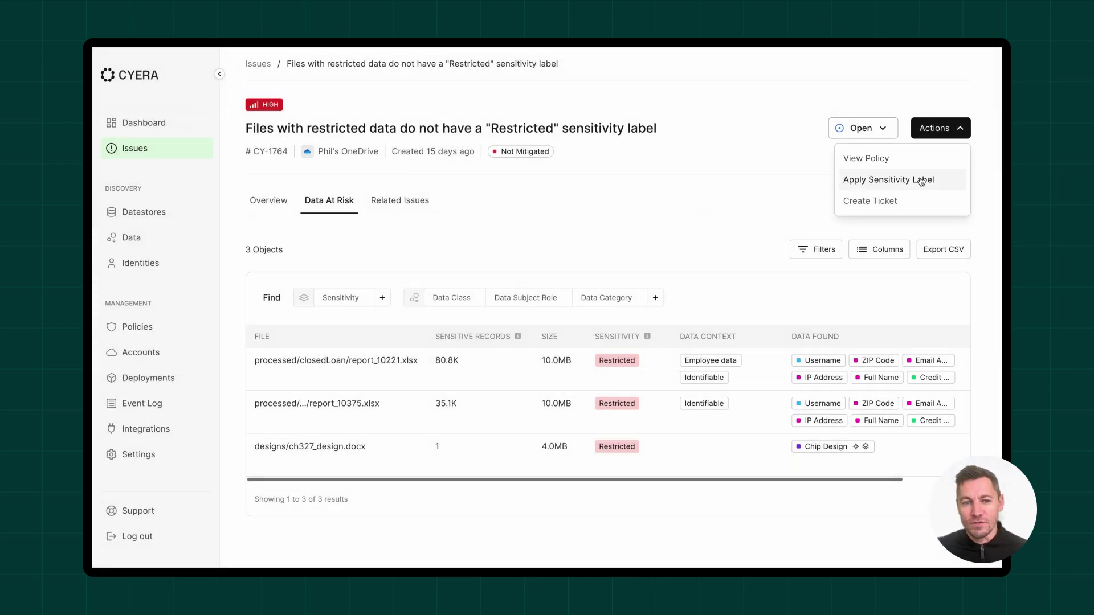
{"action": "left_click", "coordinate": [894, 200]}
Create the Jira Task in project data-security with an assignee and Highest priority
{"action": "left_click", "coordinate": [490, 161]}
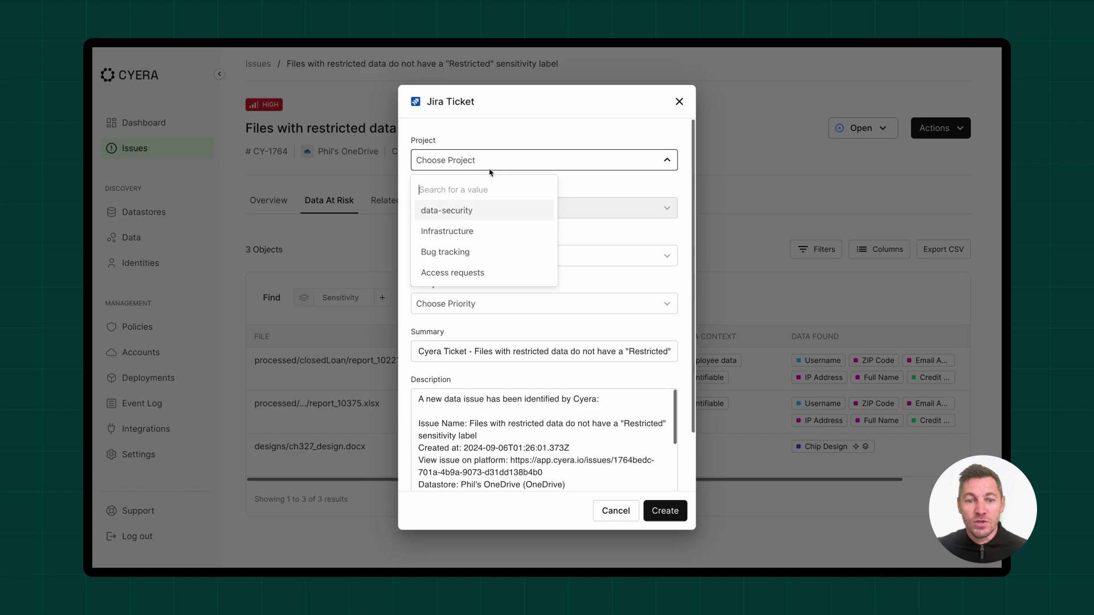
{"action": "left_click", "coordinate": [475, 213]}
{"action": "left_click", "coordinate": [475, 248]}
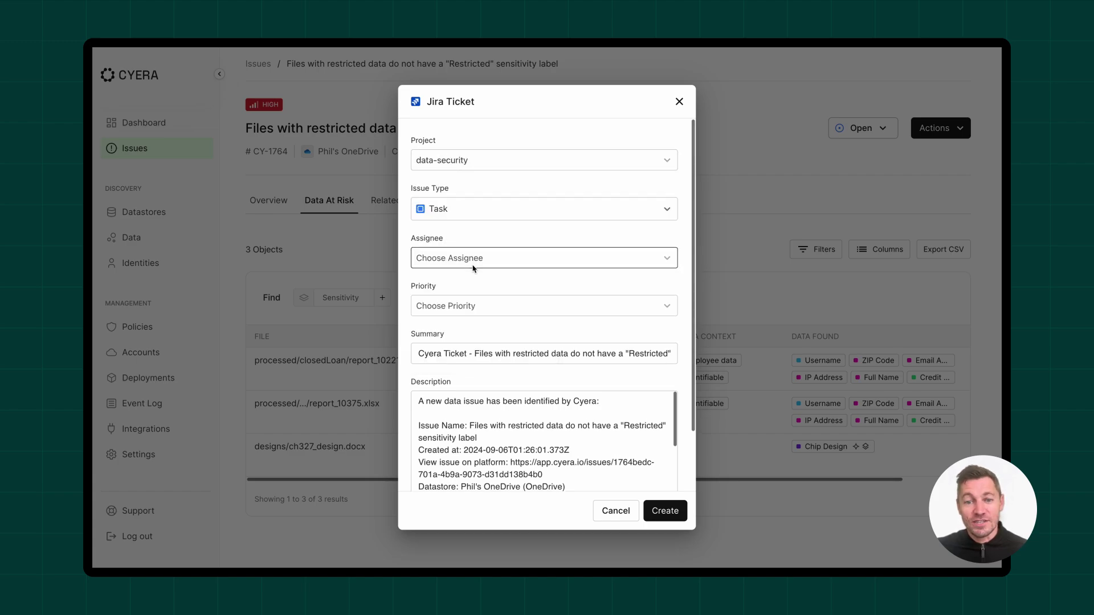
{"action": "left_click", "coordinate": [479, 310]}
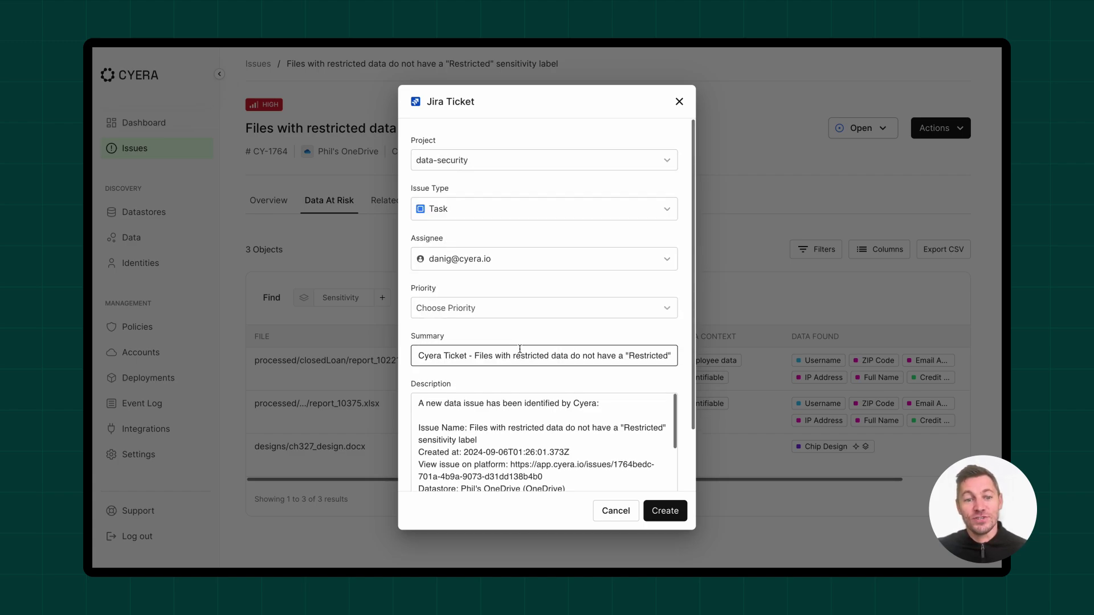
{"action": "left_click", "coordinate": [504, 306]}
{"action": "left_click", "coordinate": [467, 340]}
{"action": "scroll", "coordinate": [539, 444], "scroll_direction": "down", "scroll_amount": 4}
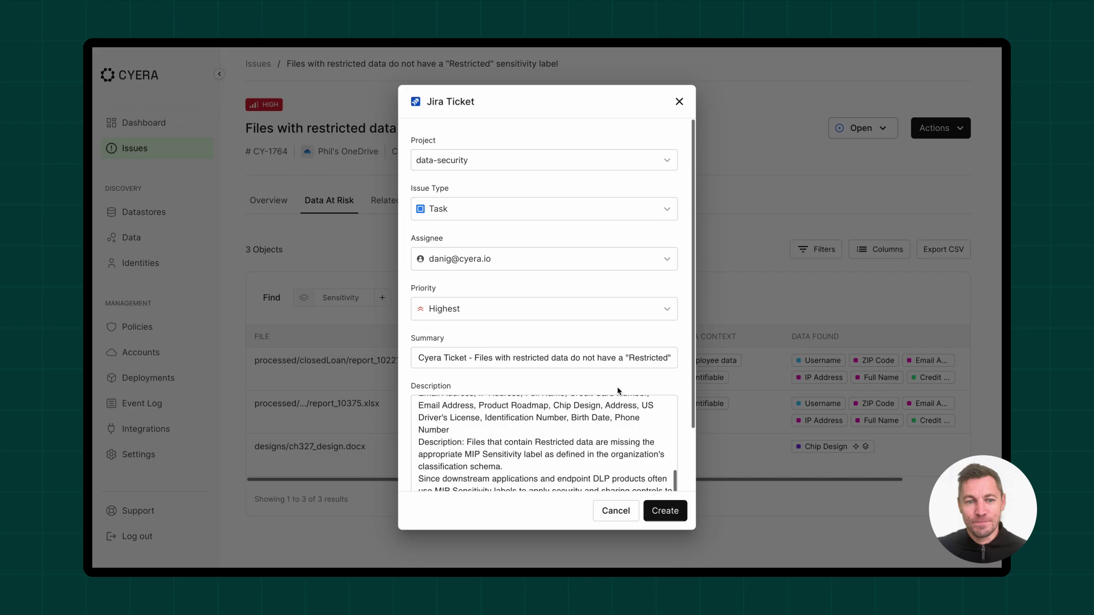
{"action": "scroll", "coordinate": [497, 467], "scroll_direction": "down", "scroll_amount": 3}
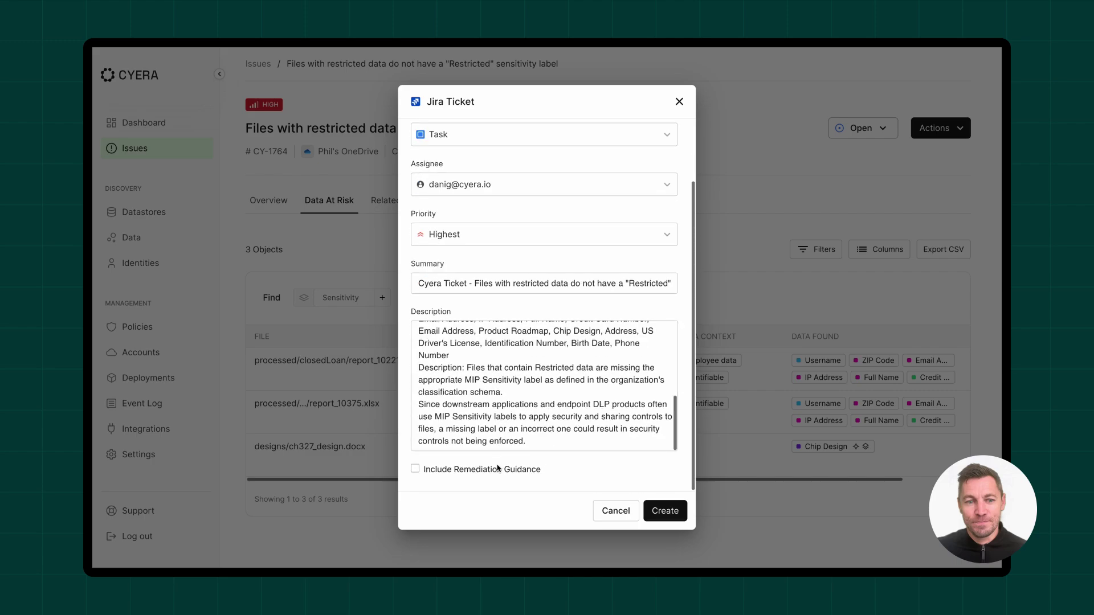
{"action": "left_click", "coordinate": [662, 512]}
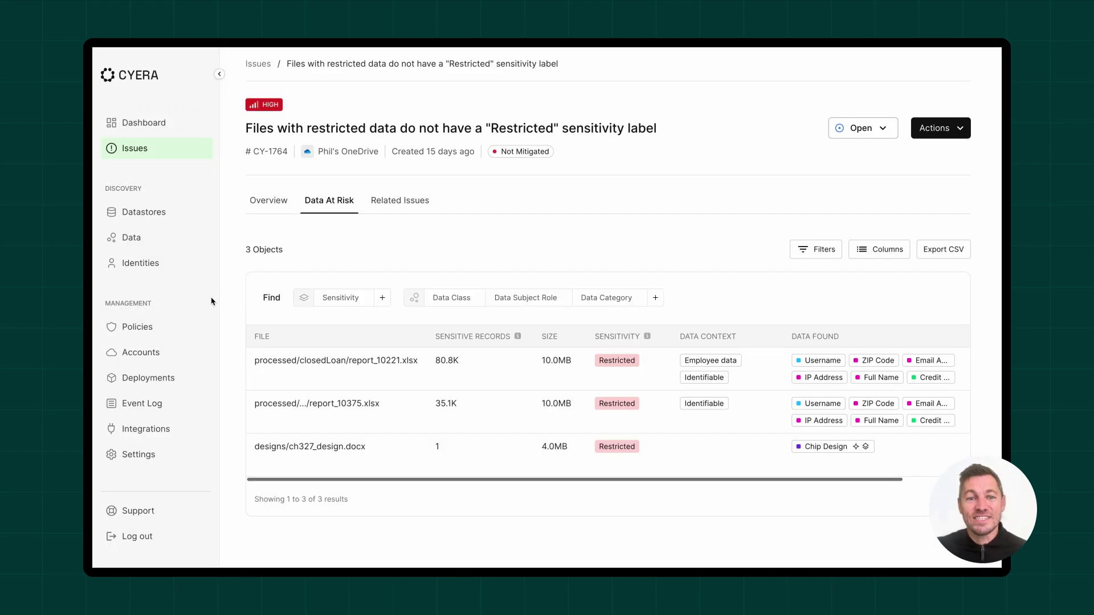
Go to Identities and filter Cloud Provider to Microsoft365
{"action": "left_click", "coordinate": [145, 263]}
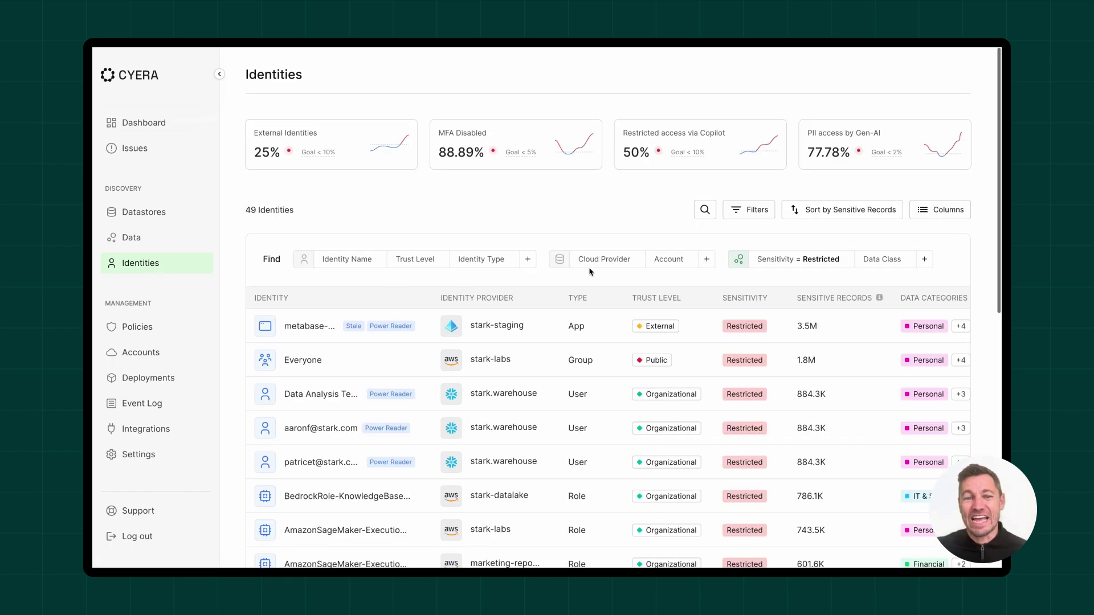
{"action": "left_click", "coordinate": [597, 261]}
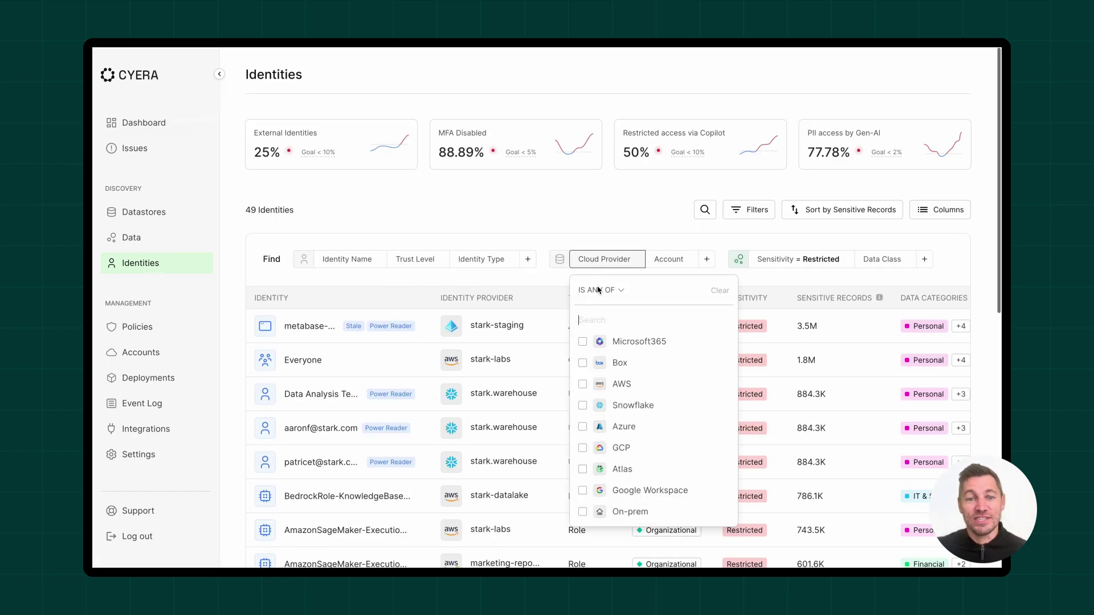
{"action": "left_click", "coordinate": [583, 336]}
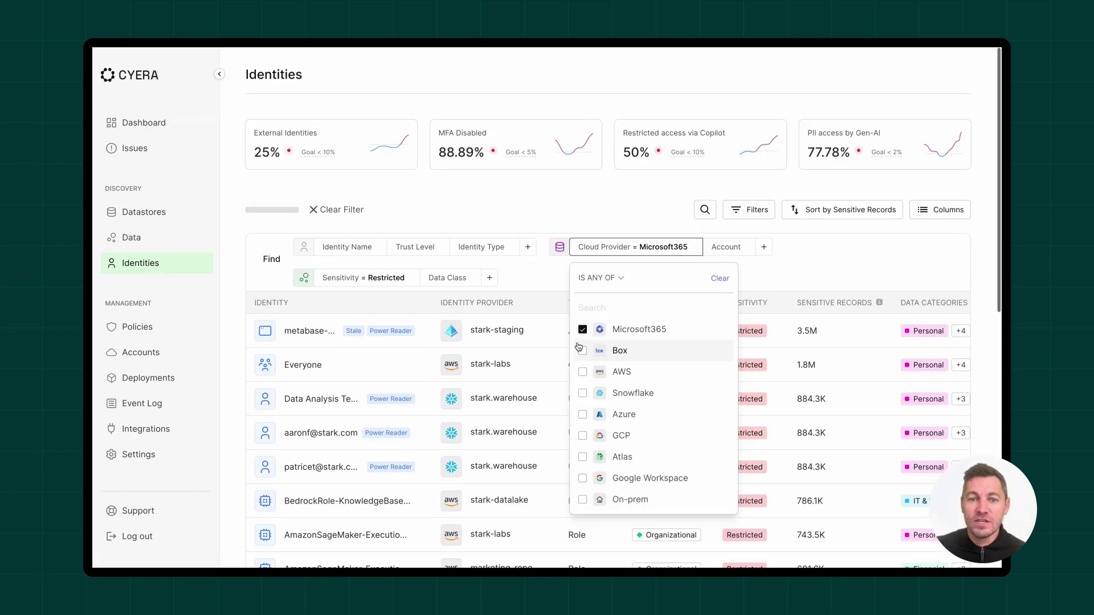
{"action": "left_click", "coordinate": [546, 233]}
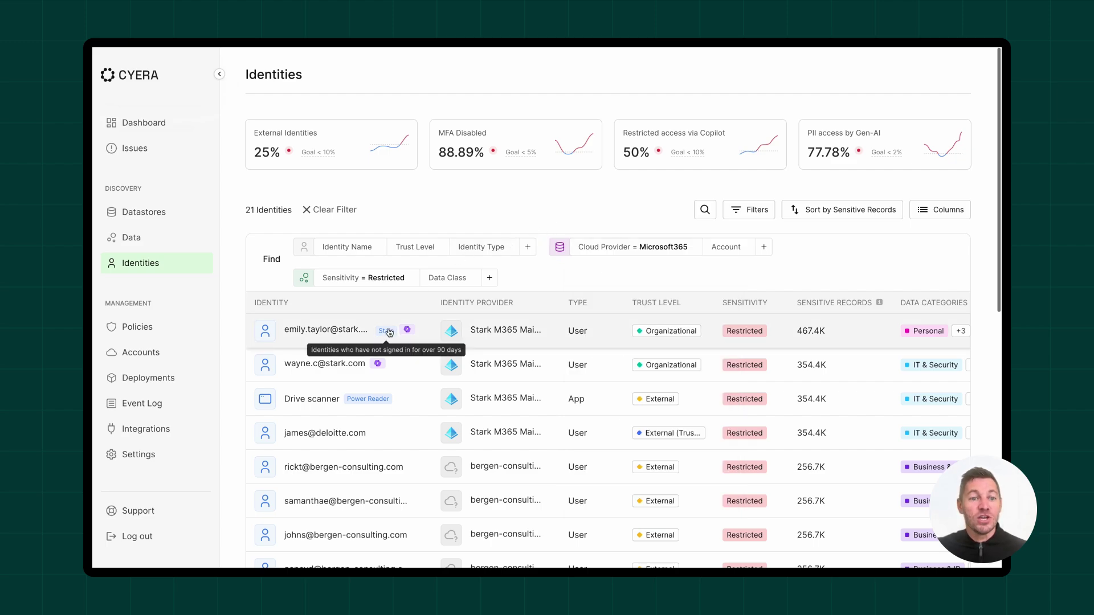
{"action": "scroll", "coordinate": [422, 375], "scroll_direction": "down", "scroll_amount": 2}
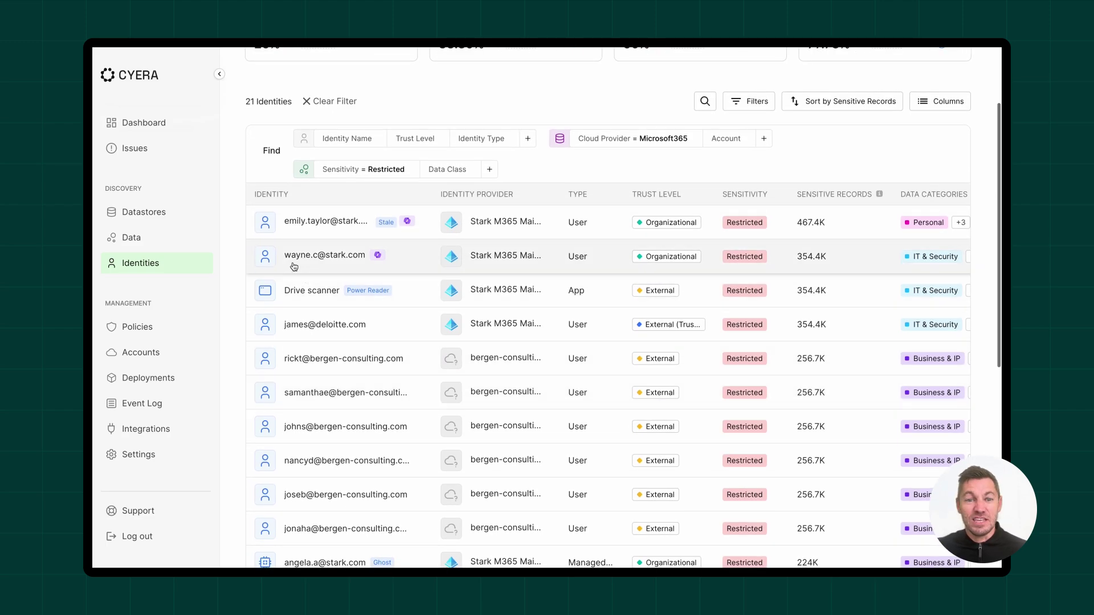
{"action": "scroll", "coordinate": [543, 317], "scroll_direction": "down", "scroll_amount": 1}
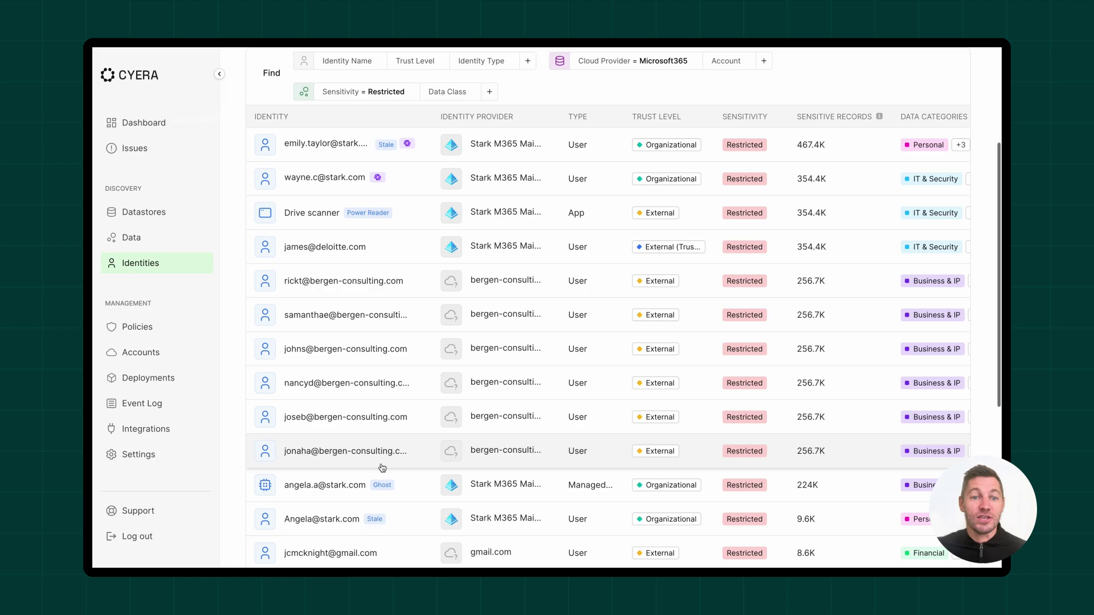
{"action": "scroll", "coordinate": [388, 484], "scroll_direction": "down", "scroll_amount": 1}
{"action": "scroll", "coordinate": [388, 484], "scroll_direction": "down", "scroll_amount": 2}
{"action": "scroll", "coordinate": [354, 386], "scroll_direction": "down", "scroll_amount": 2}
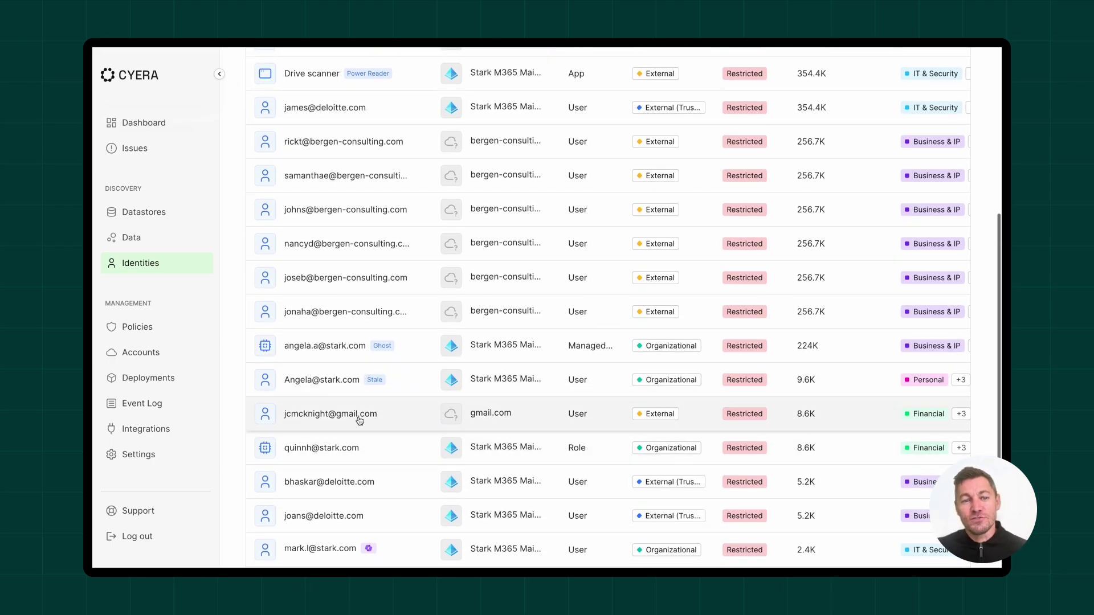
{"action": "scroll", "coordinate": [359, 419], "scroll_direction": "up", "scroll_amount": 5}
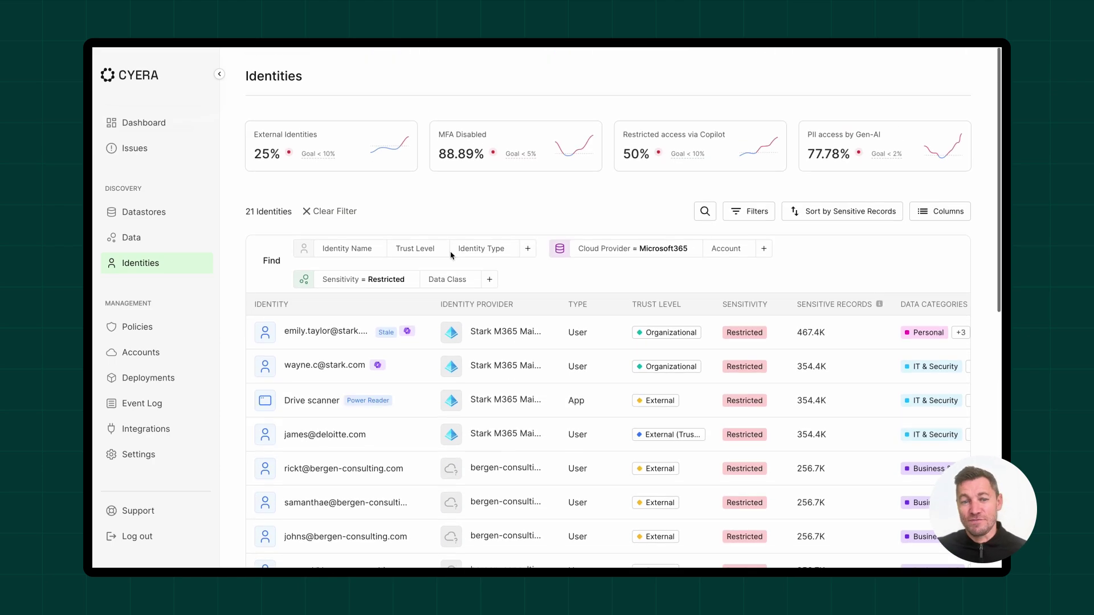
Try and remove an Is Ghost Identity filter, then add Copilot Status = Enabled
{"action": "left_click", "coordinate": [485, 246]}
{"action": "left_click", "coordinate": [490, 248]}
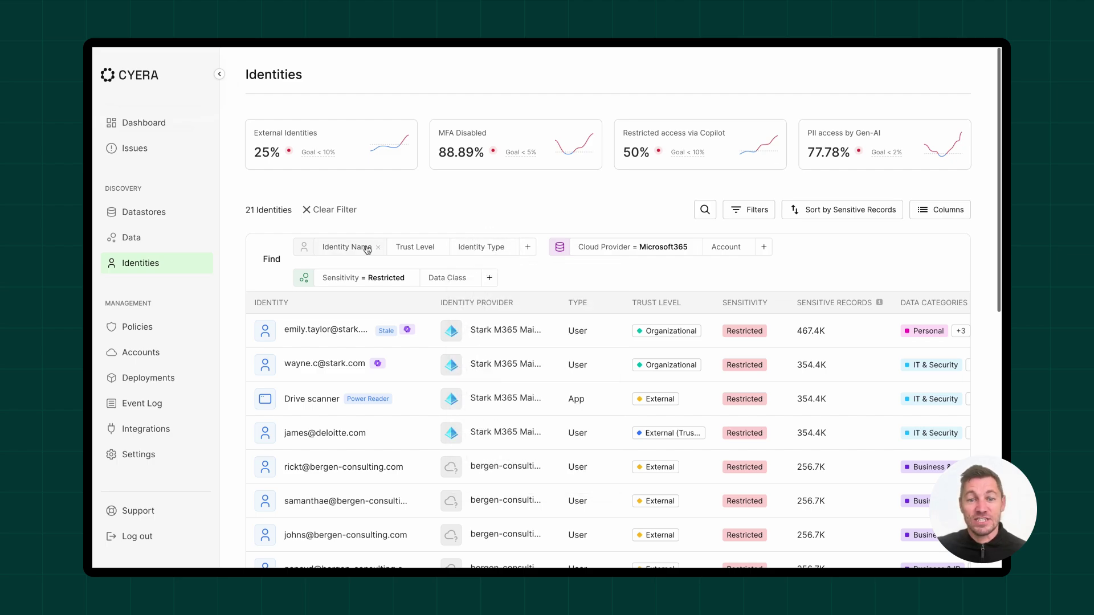
{"action": "left_click", "coordinate": [529, 248]}
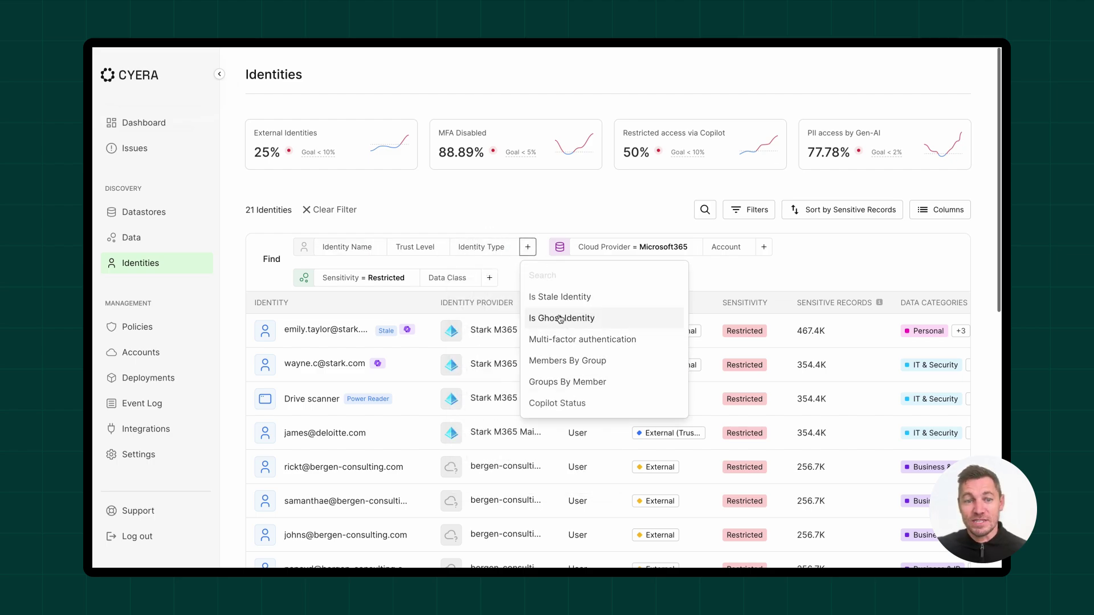
{"action": "left_click", "coordinate": [564, 317]}
{"action": "left_click", "coordinate": [538, 330]}
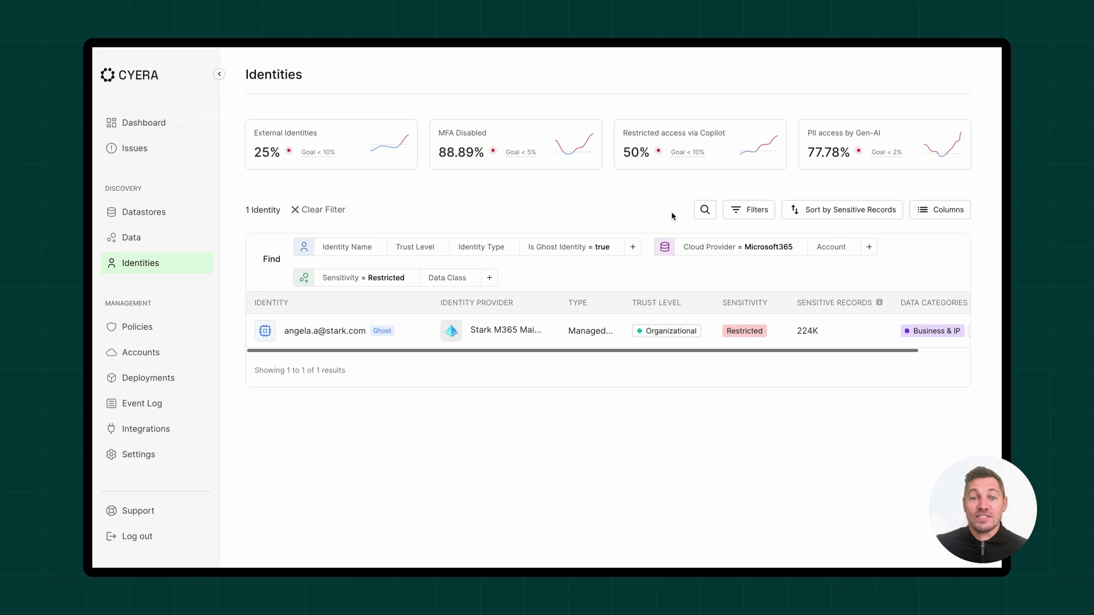
{"action": "left_click", "coordinate": [616, 248]}
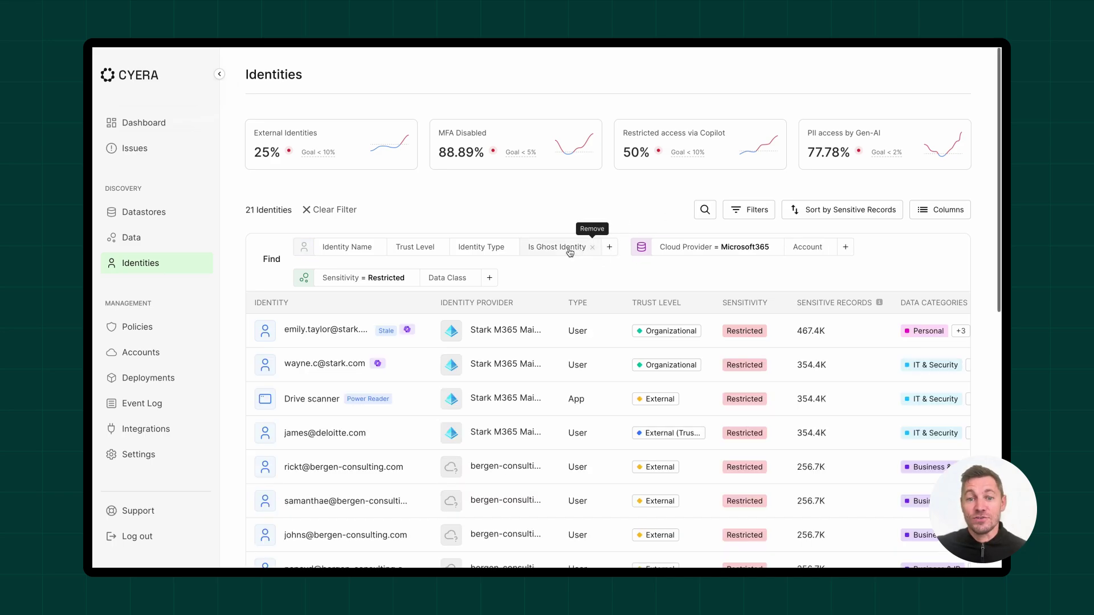
{"action": "left_click", "coordinate": [613, 250]}
{"action": "left_click", "coordinate": [650, 380]}
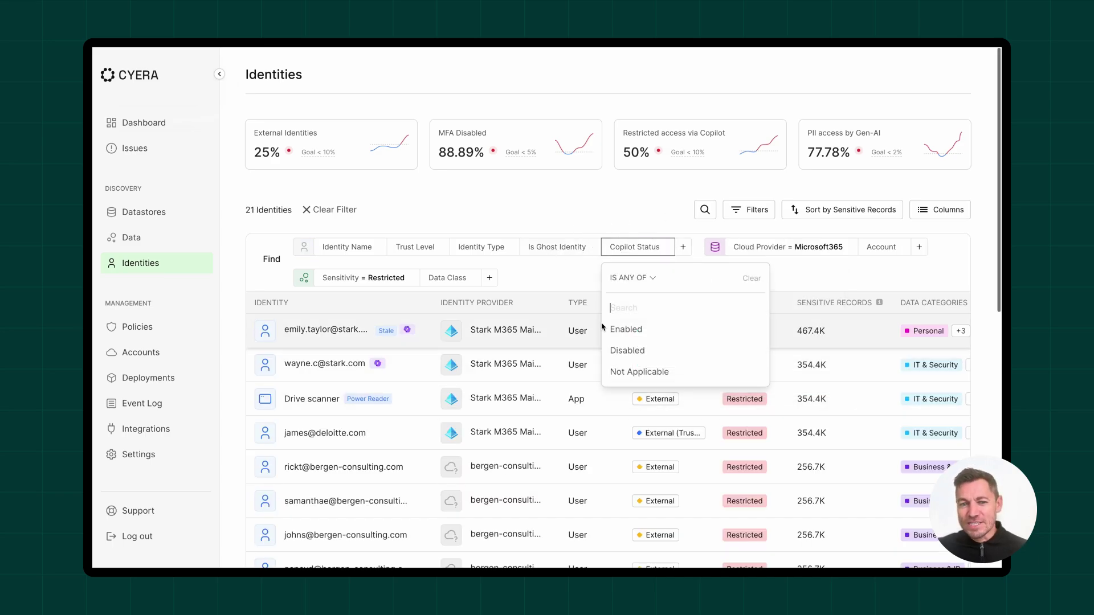
{"action": "left_click", "coordinate": [626, 330]}
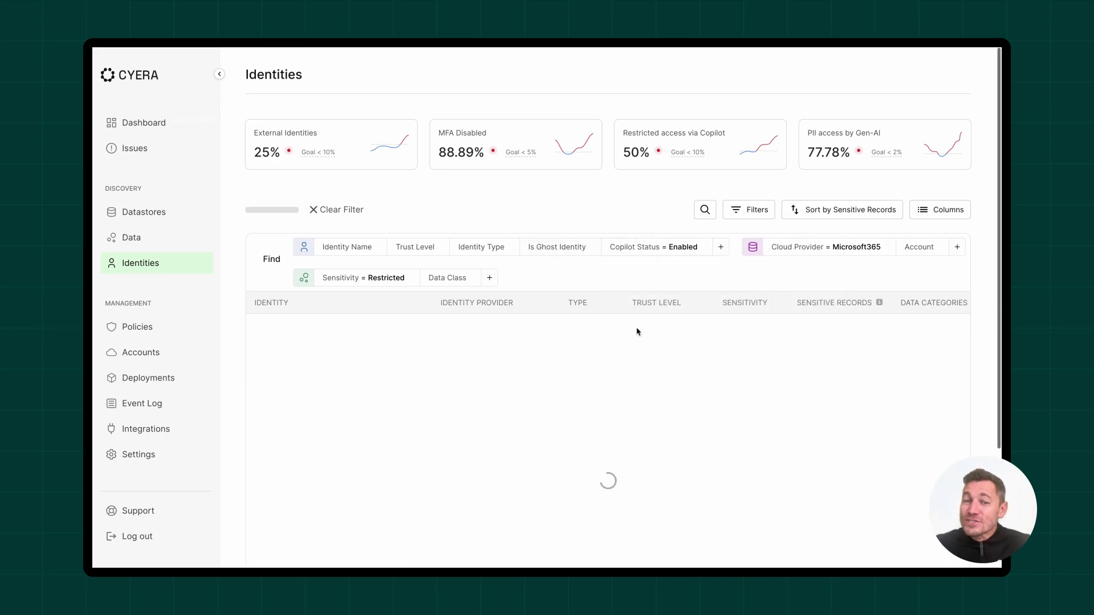
Add a Data Subject Role = Customer filter
{"action": "left_click", "coordinate": [491, 279]}
{"action": "left_click", "coordinate": [574, 273]}
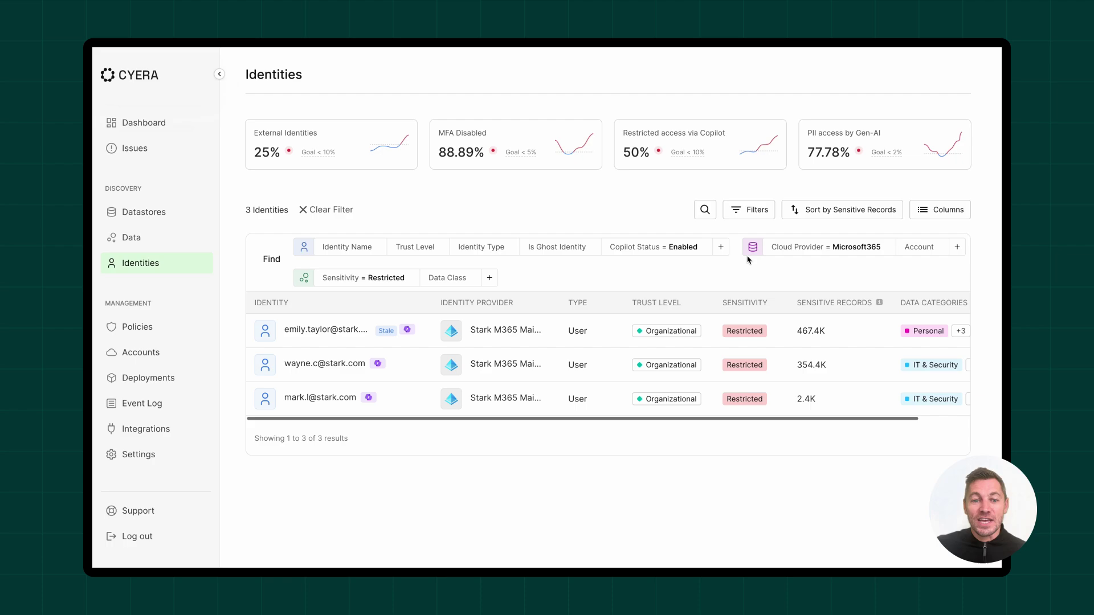
{"action": "left_click", "coordinate": [491, 281]}
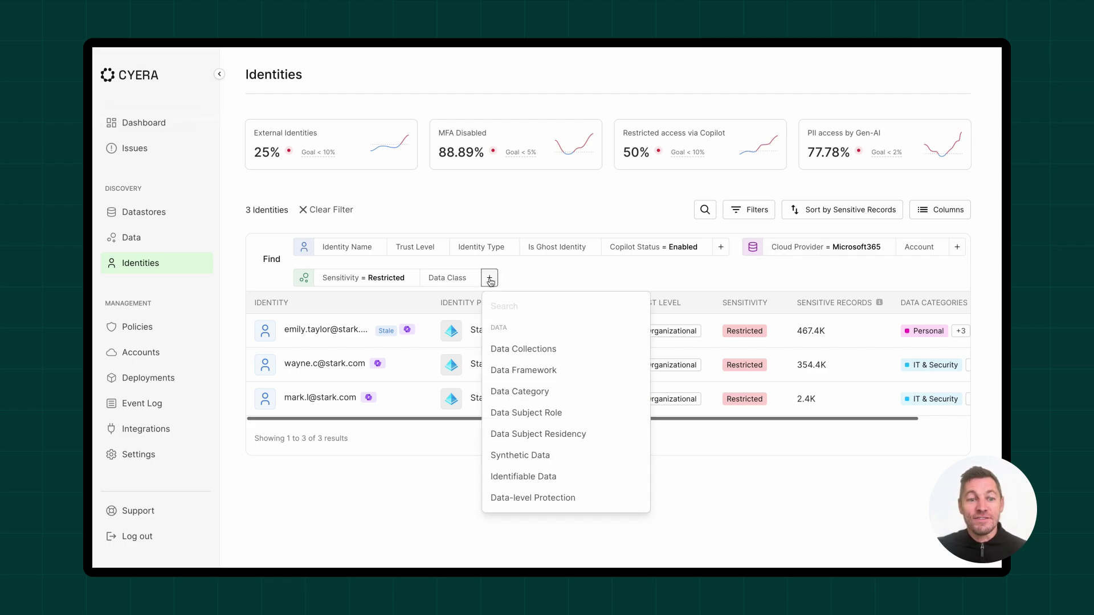
{"action": "left_click", "coordinate": [526, 413]}
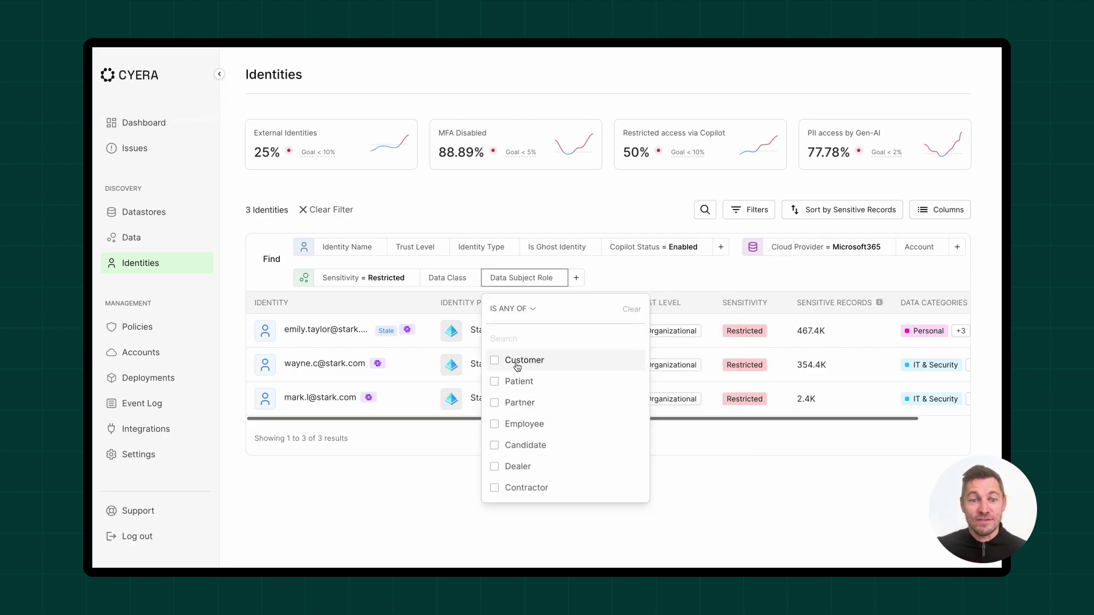
{"action": "left_click", "coordinate": [516, 363]}
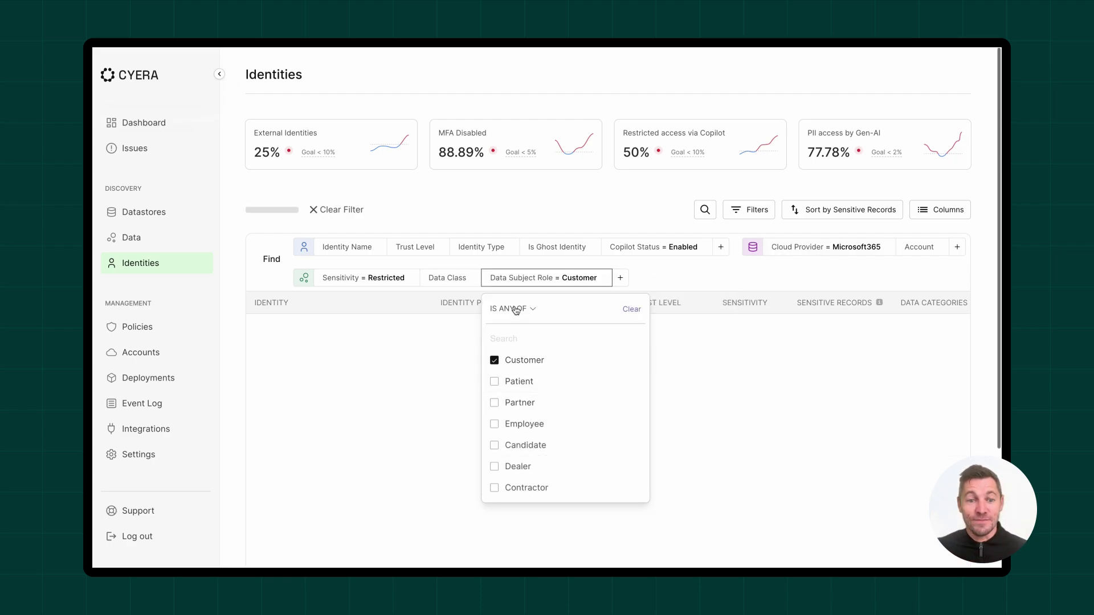
Glance at Data Class and Data Collections filters, then add Data Category = Financial
{"action": "left_click", "coordinate": [623, 280]}
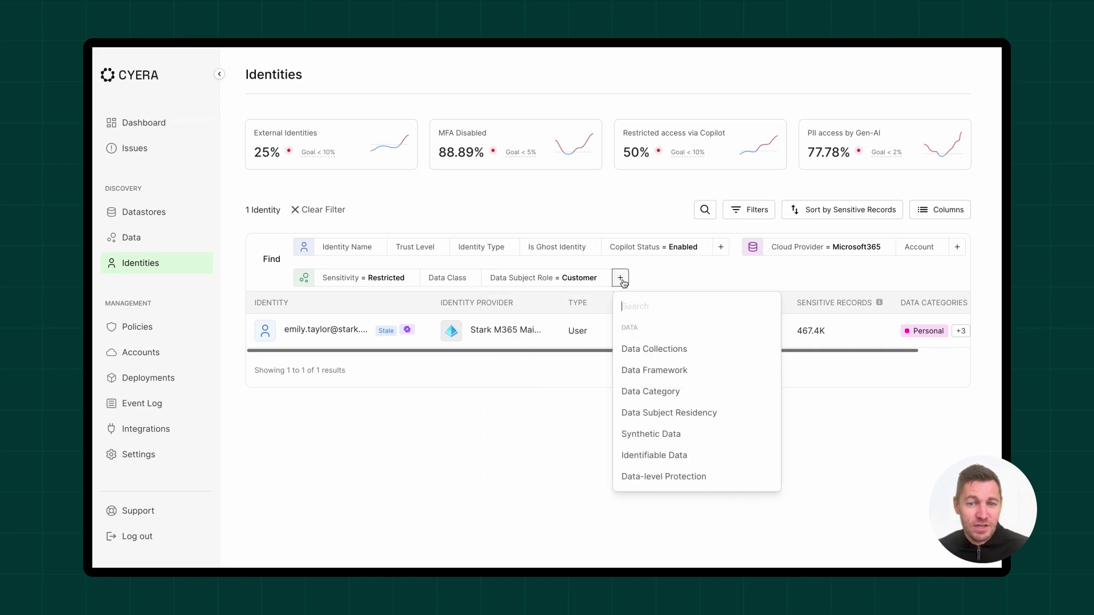
{"action": "left_click", "coordinate": [447, 278]}
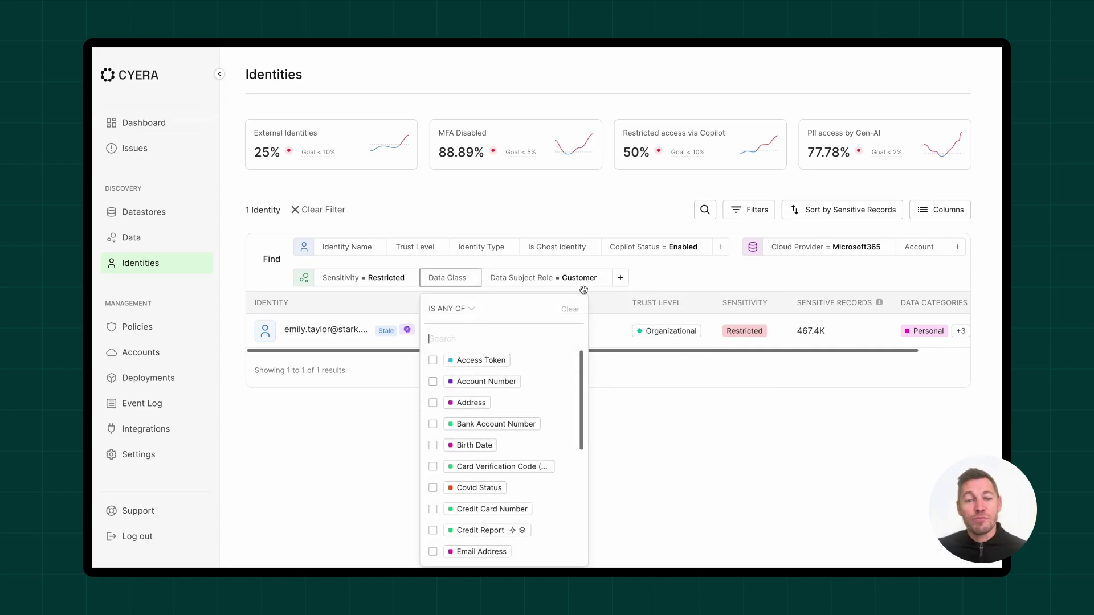
{"action": "left_click", "coordinate": [622, 280]}
{"action": "left_click", "coordinate": [656, 349]}
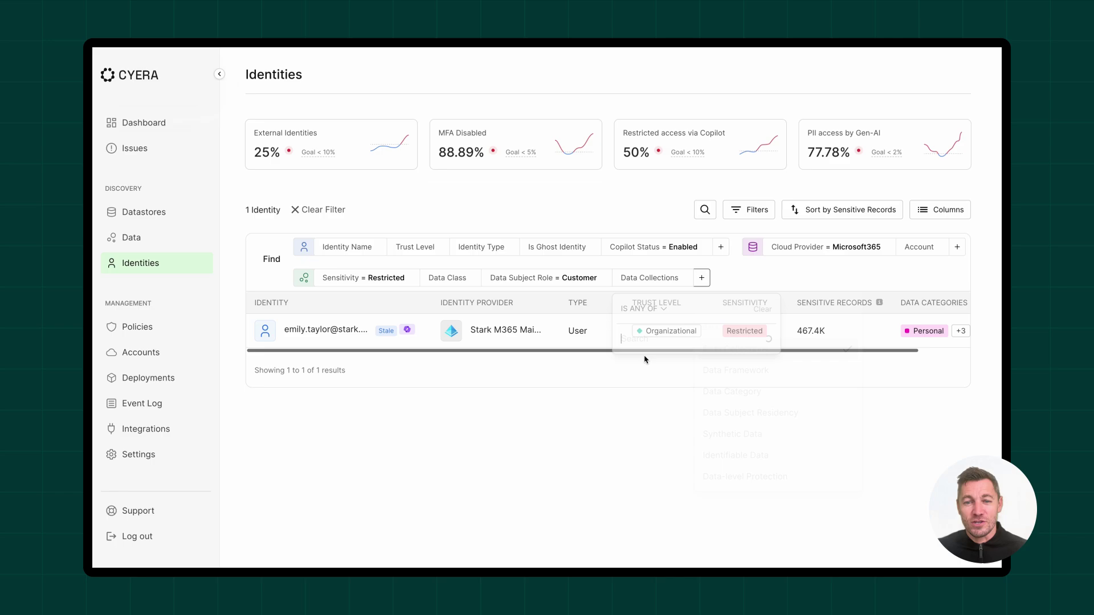
{"action": "left_click", "coordinate": [702, 278]}
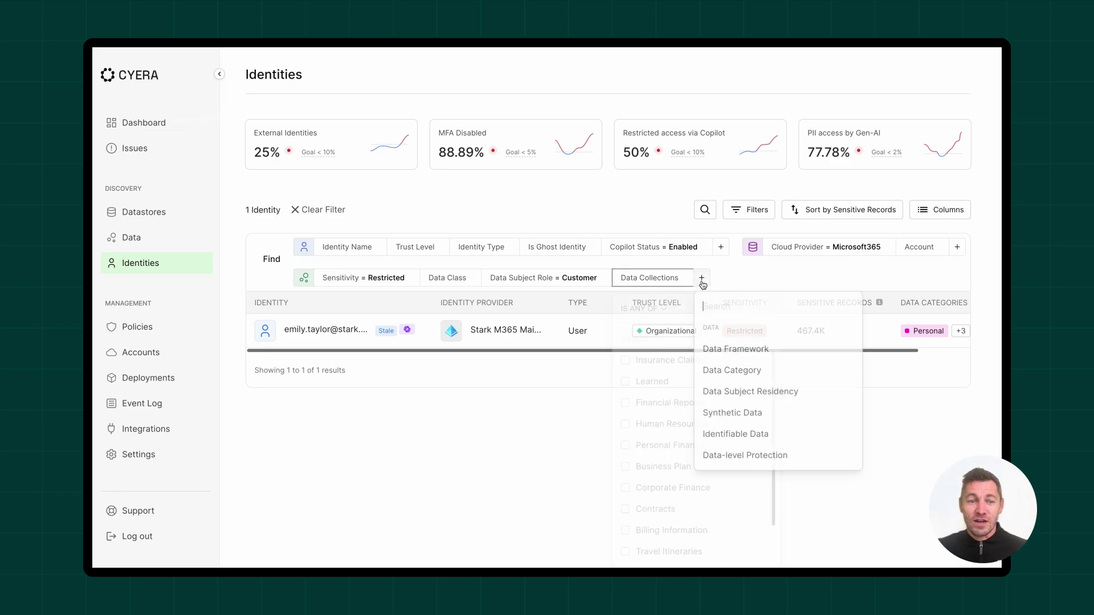
{"action": "left_click", "coordinate": [731, 370]}
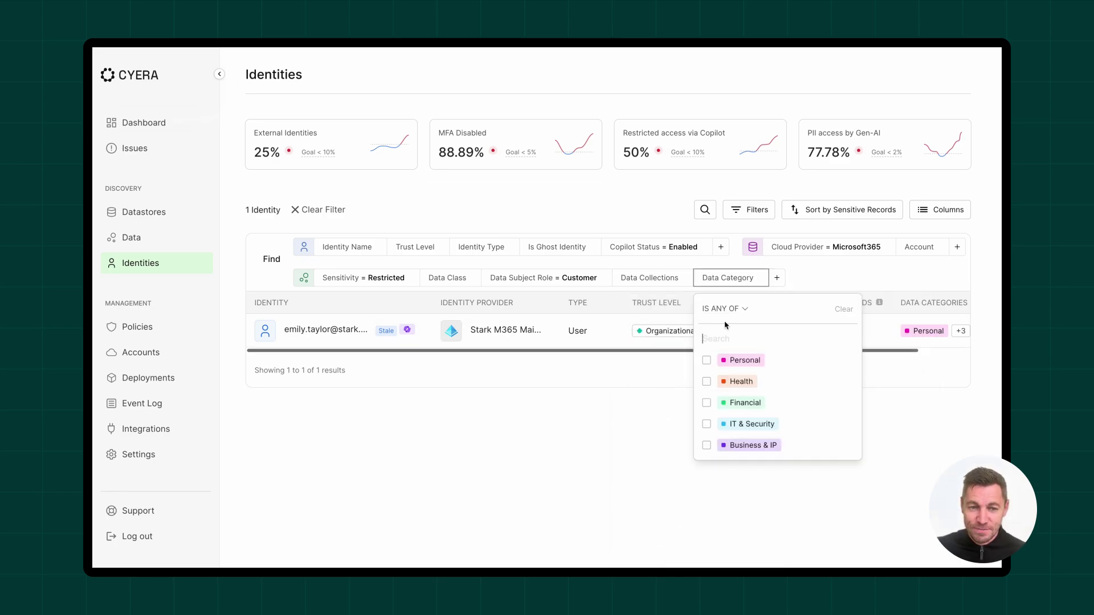
{"action": "left_click", "coordinate": [708, 402]}
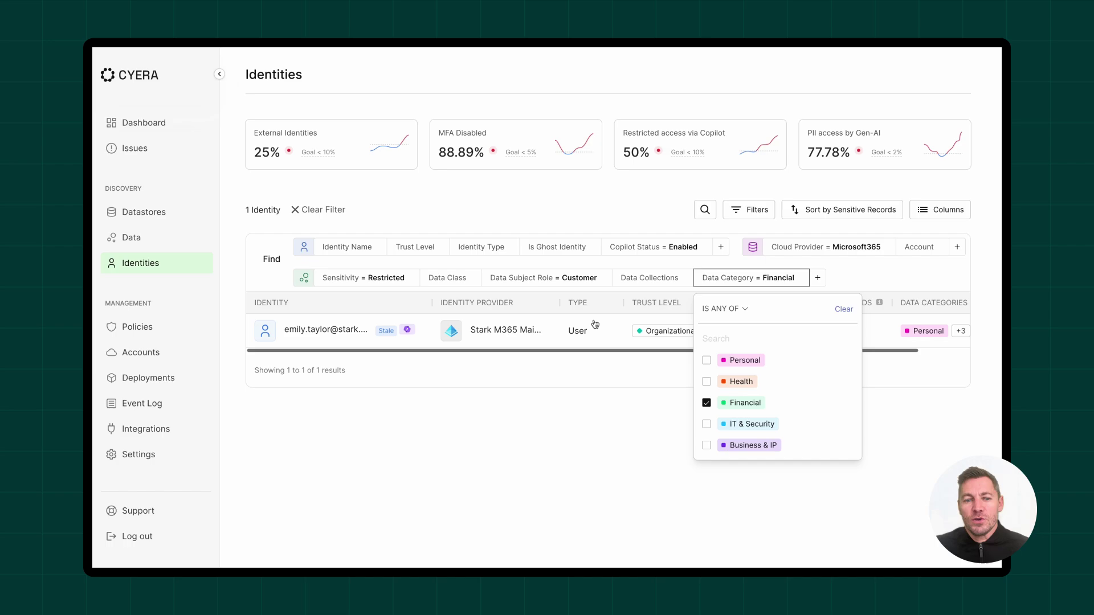
Review the identity's disabled MFA status and the datastores it can access
{"action": "left_click", "coordinate": [340, 333]}
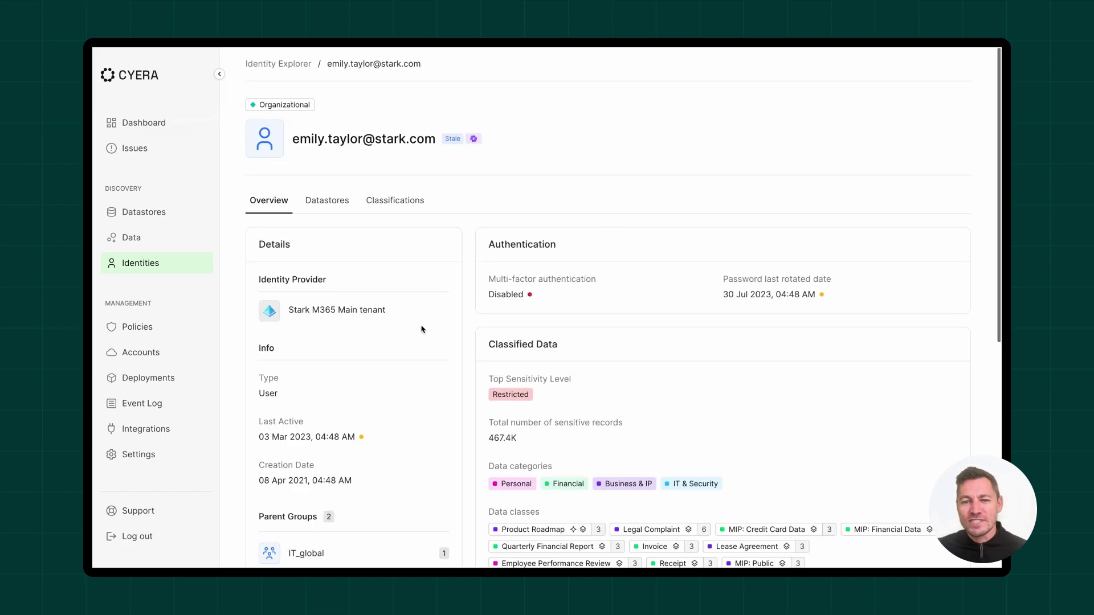
{"action": "left_click_drag", "start_coordinate": [484, 280], "coordinate": [598, 323]}
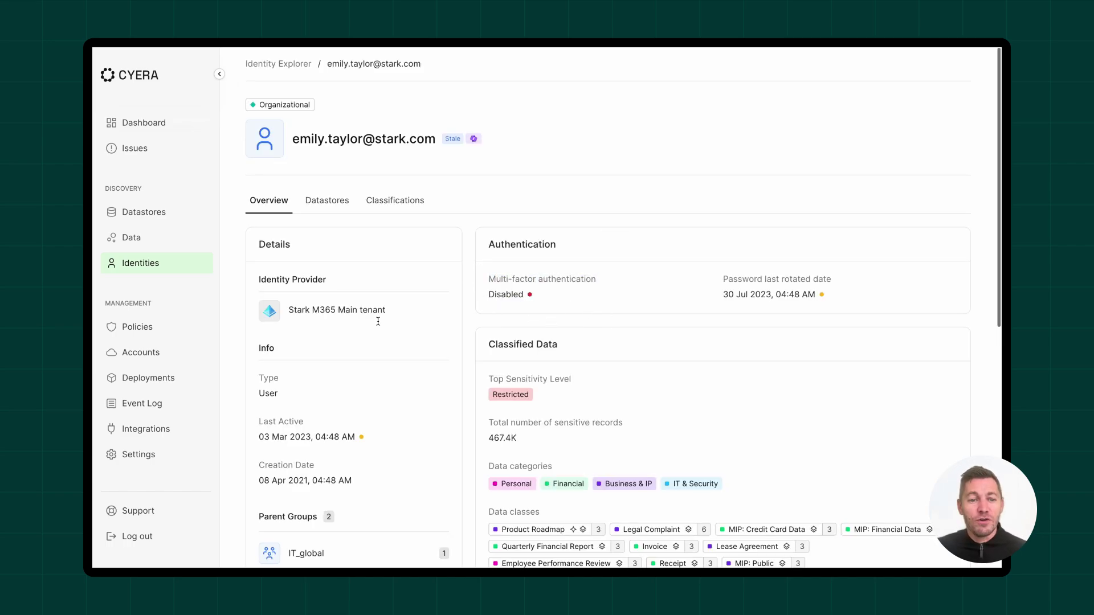
{"action": "scroll", "coordinate": [379, 321], "scroll_direction": "down", "scroll_amount": 5}
{"action": "scroll", "coordinate": [478, 427], "scroll_direction": "down", "scroll_amount": 3}
{"action": "scroll", "coordinate": [444, 411], "scroll_direction": "down", "scroll_amount": 3}
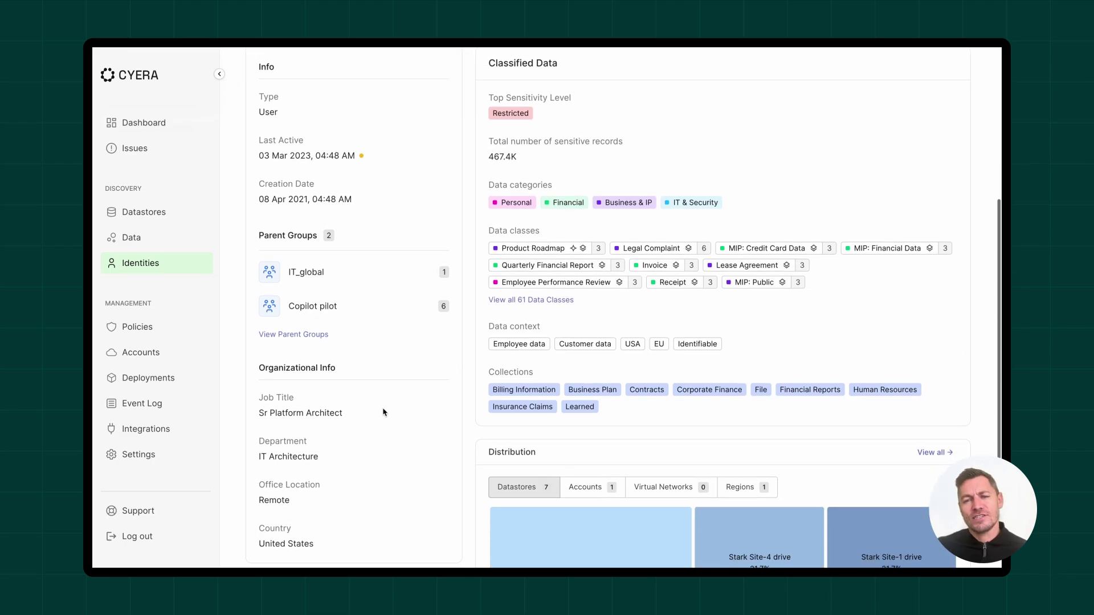
{"action": "scroll", "coordinate": [393, 415], "scroll_direction": "down", "scroll_amount": 3}
{"action": "scroll", "coordinate": [585, 438], "scroll_direction": "up", "scroll_amount": 10}
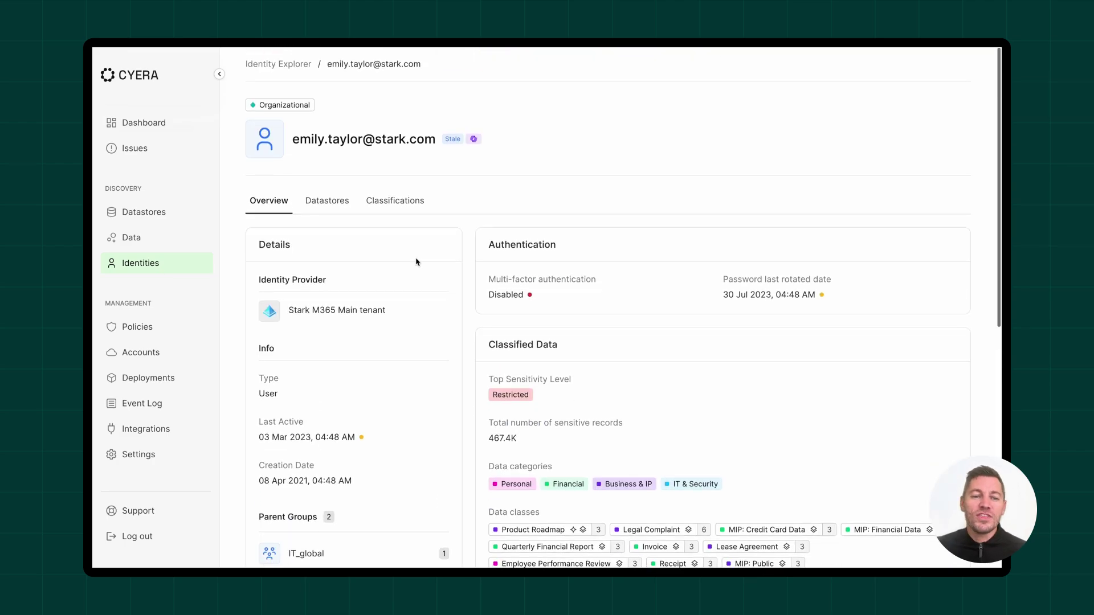
{"action": "left_click", "coordinate": [327, 200]}
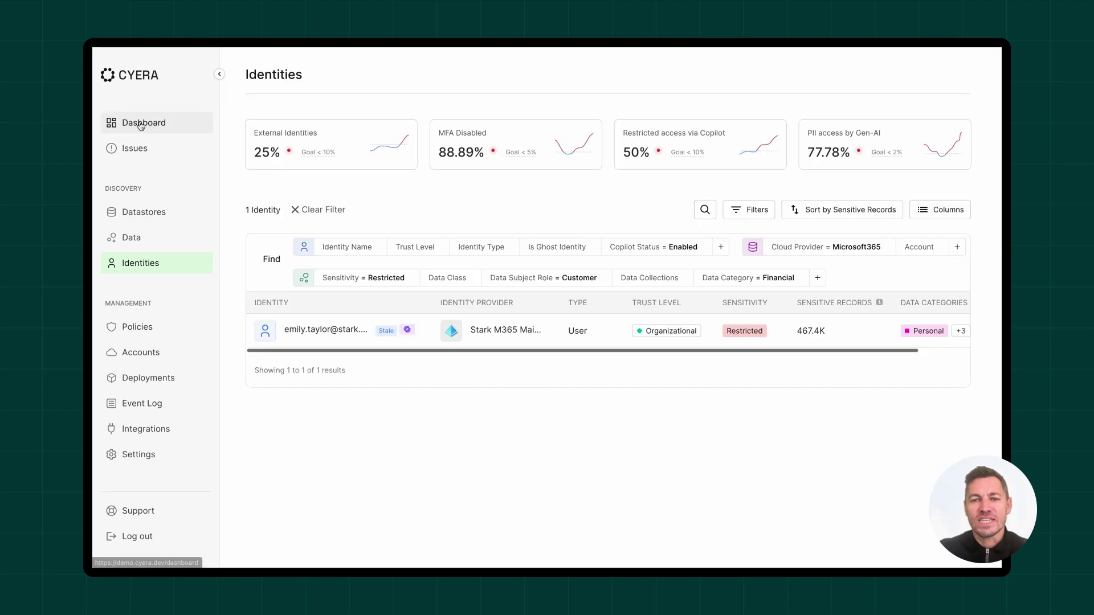
On the SecOps dashboard, add Number of Sensitive Records at High Risk to the trend chart and check the Risk Type filter
{"action": "left_click", "coordinate": [142, 124]}
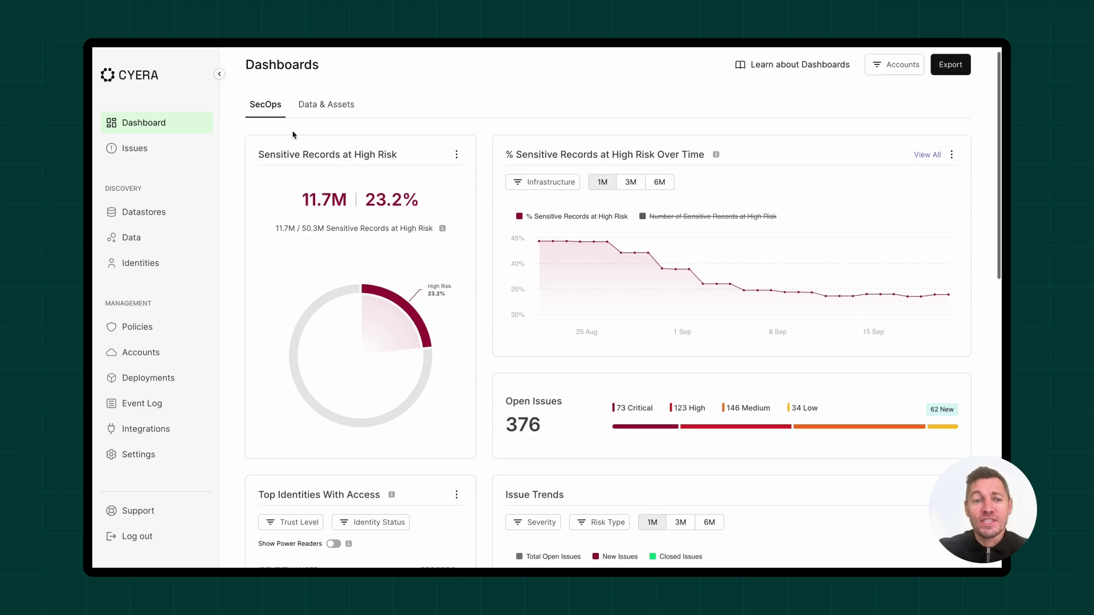
{"action": "scroll", "coordinate": [294, 135], "scroll_direction": "down", "scroll_amount": 1}
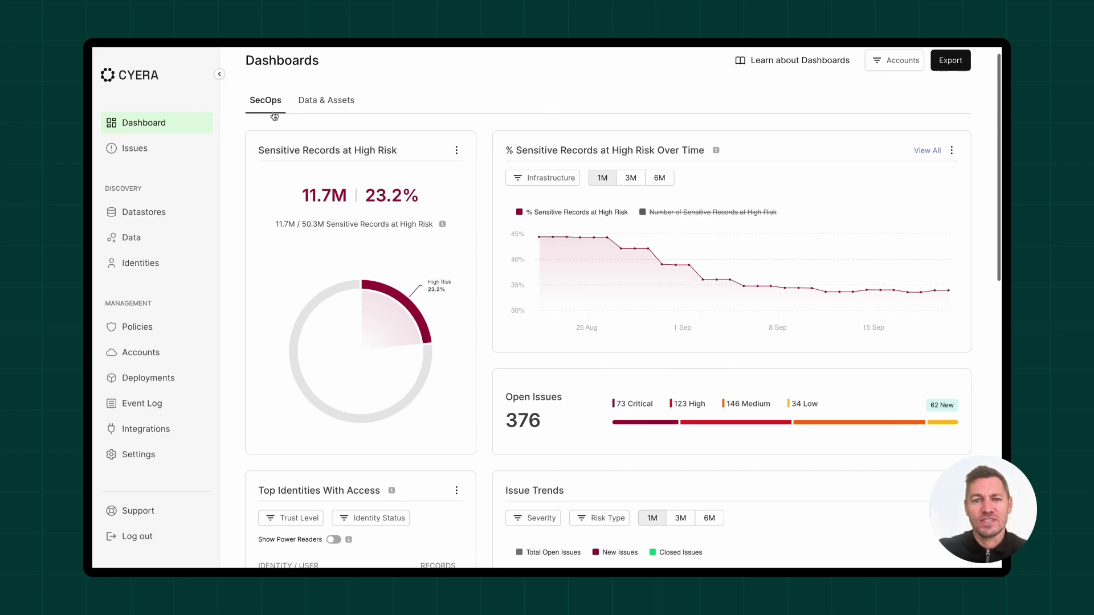
{"action": "scroll", "coordinate": [302, 155], "scroll_direction": "down", "scroll_amount": 1}
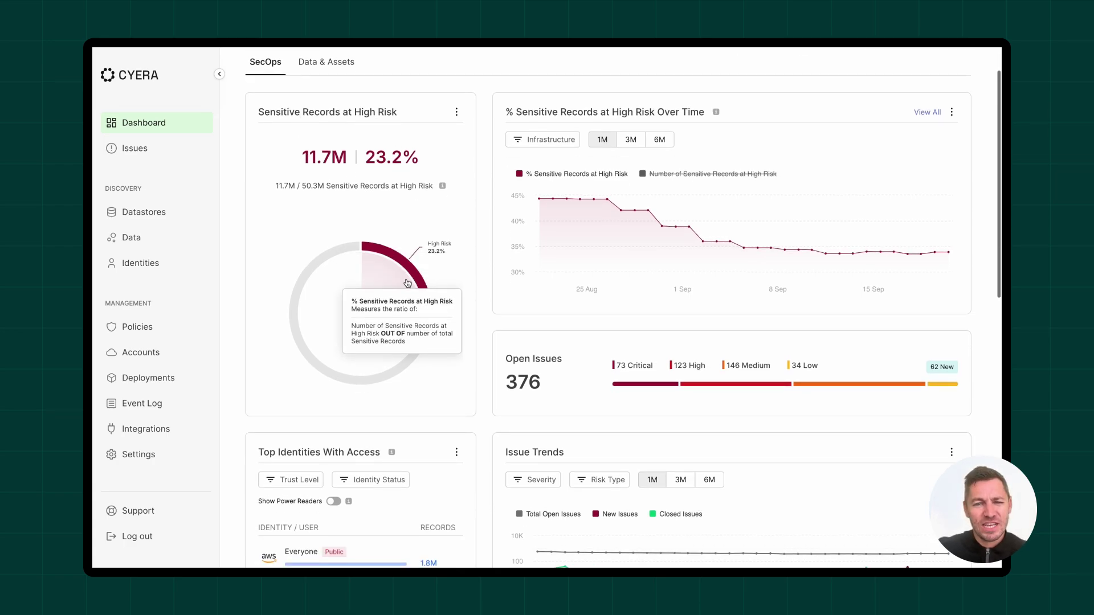
{"action": "mouse_move", "coordinate": [853, 254]}
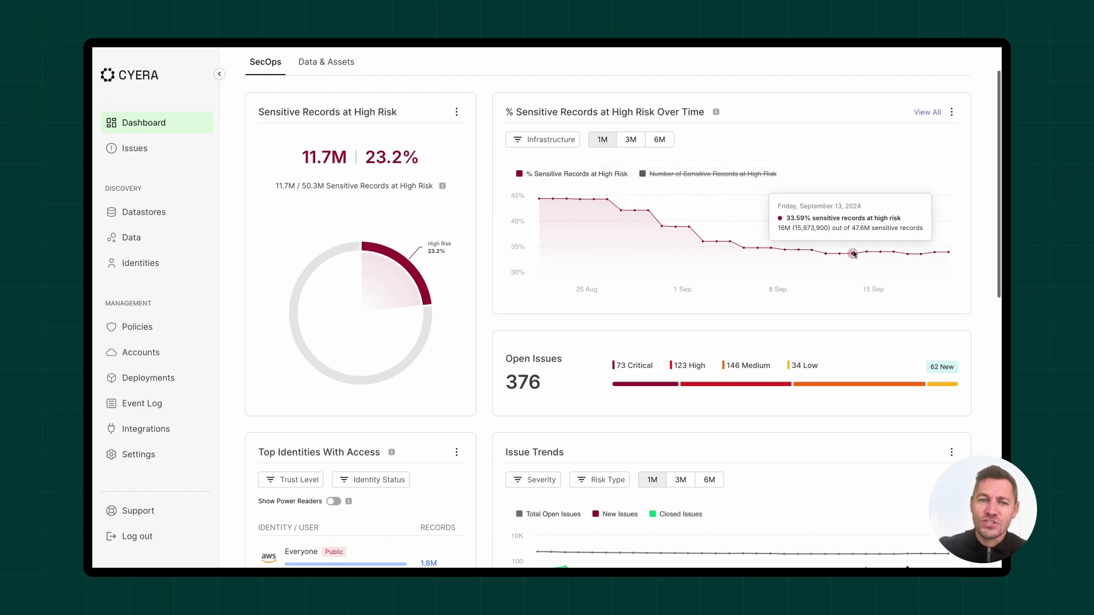
{"action": "left_click", "coordinate": [681, 175]}
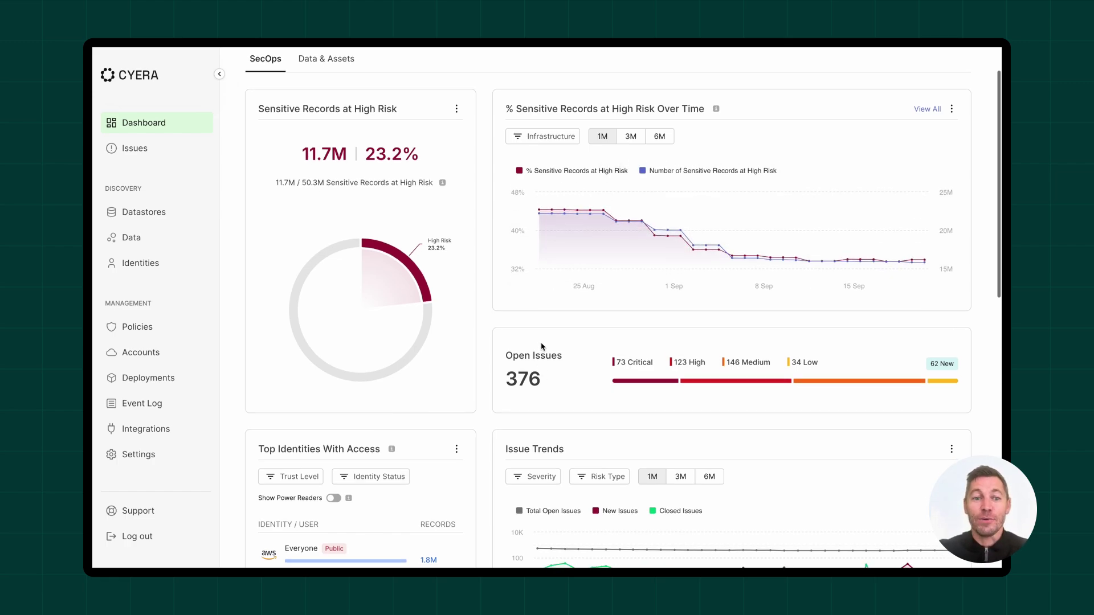
{"action": "scroll", "coordinate": [542, 373], "scroll_direction": "down", "scroll_amount": 1}
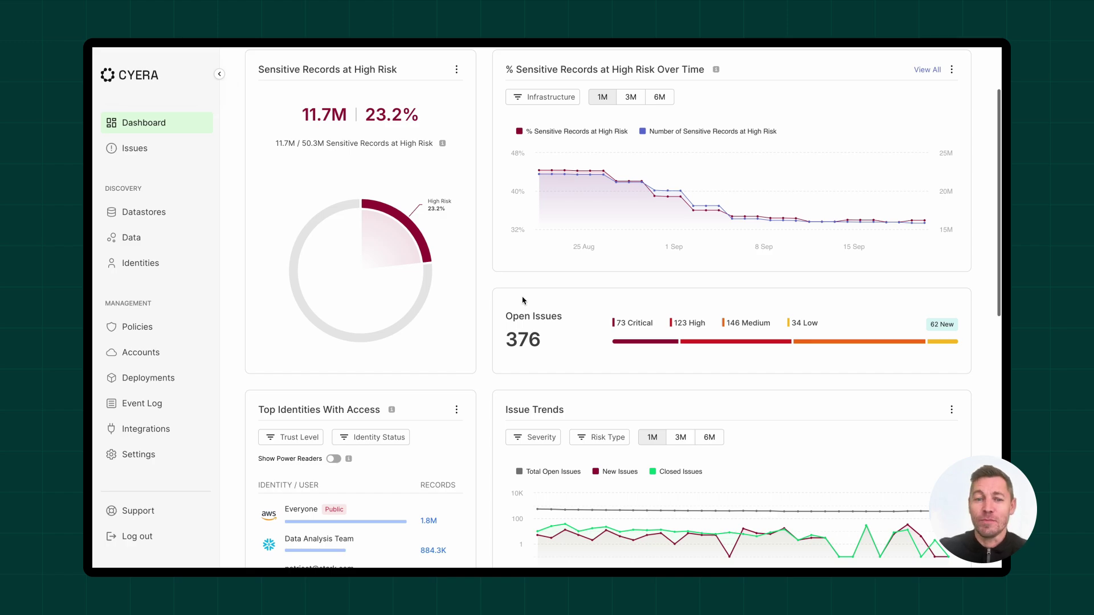
{"action": "scroll", "coordinate": [523, 301], "scroll_direction": "down", "scroll_amount": 1}
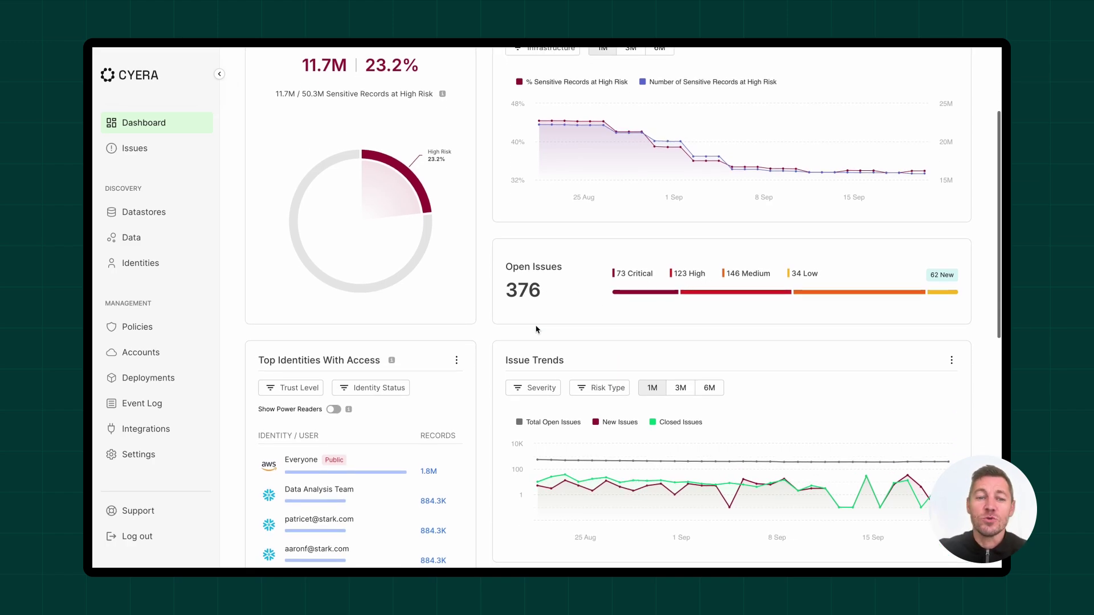
{"action": "scroll", "coordinate": [383, 363], "scroll_direction": "down", "scroll_amount": 1}
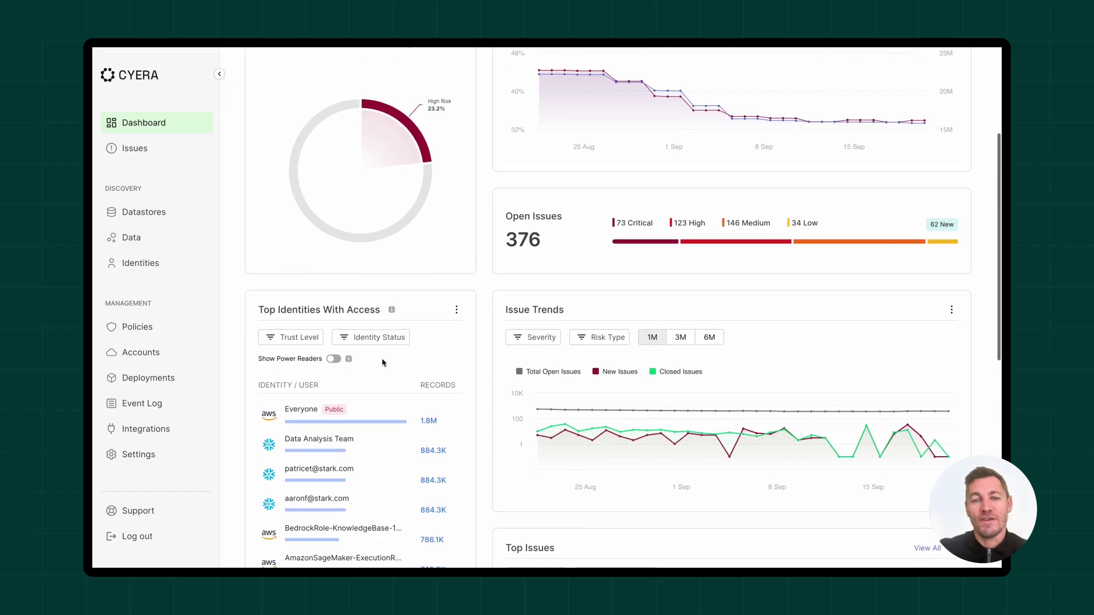
{"action": "scroll", "coordinate": [565, 409], "scroll_direction": "down", "scroll_amount": 3}
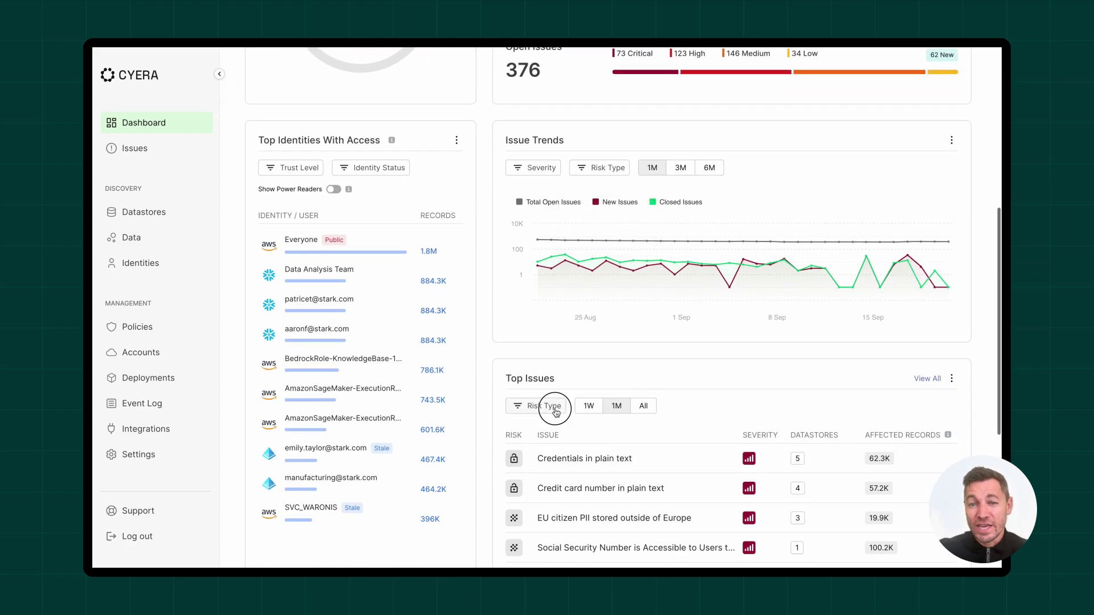
{"action": "left_click", "coordinate": [555, 412]}
{"action": "scroll", "coordinate": [650, 410], "scroll_direction": "down", "scroll_amount": 3}
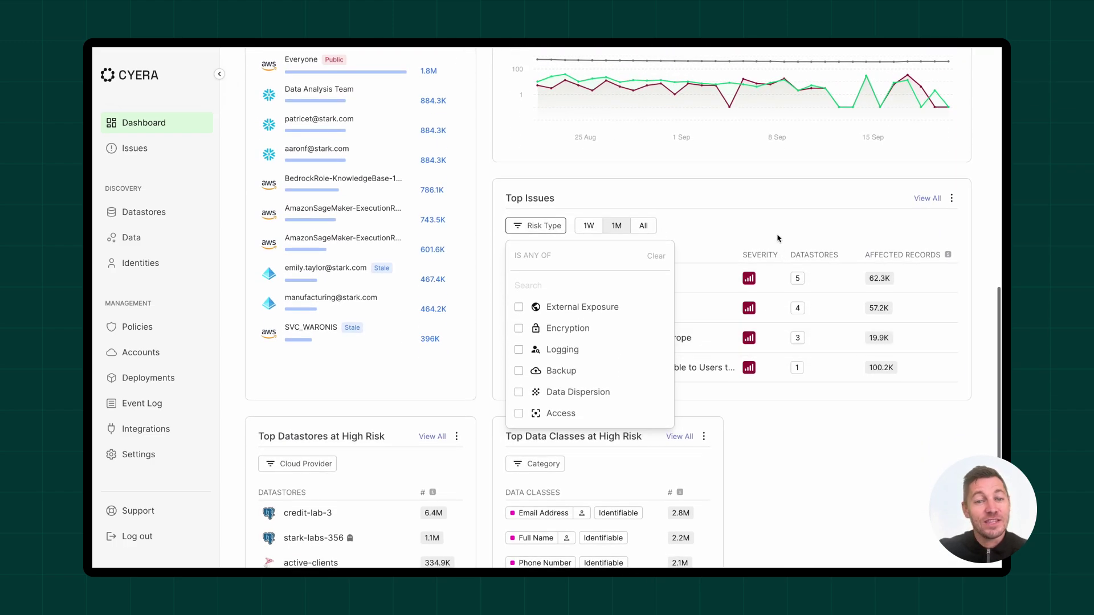
{"action": "left_click", "coordinate": [761, 251]}
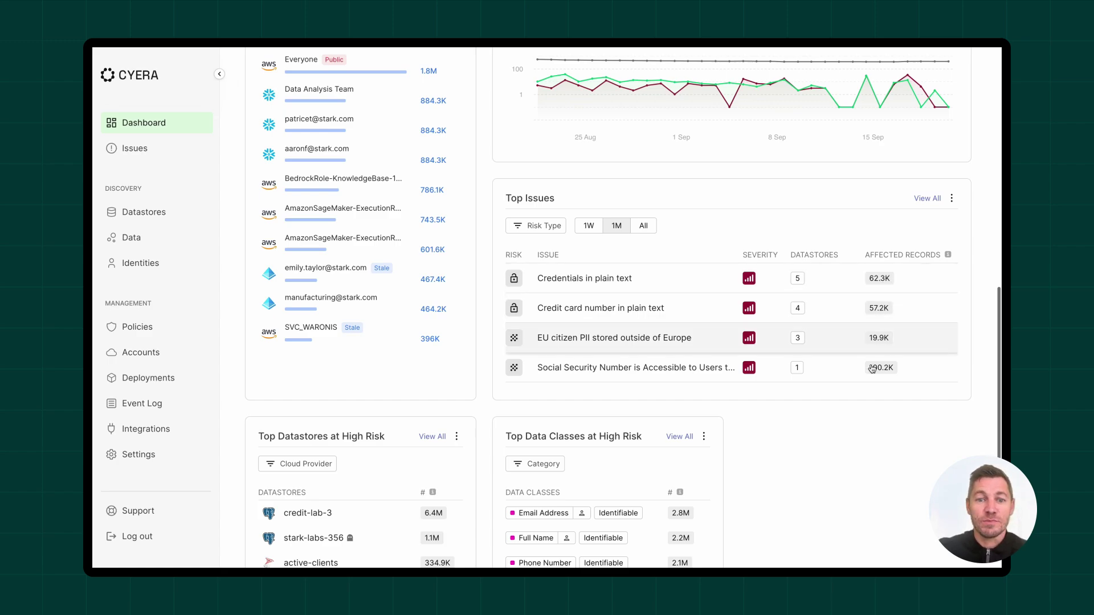
{"action": "scroll", "coordinate": [598, 368], "scroll_direction": "down", "scroll_amount": 2}
{"action": "scroll", "coordinate": [573, 396], "scroll_direction": "down", "scroll_amount": 2}
{"action": "scroll", "coordinate": [543, 402], "scroll_direction": "up", "scroll_amount": 5}
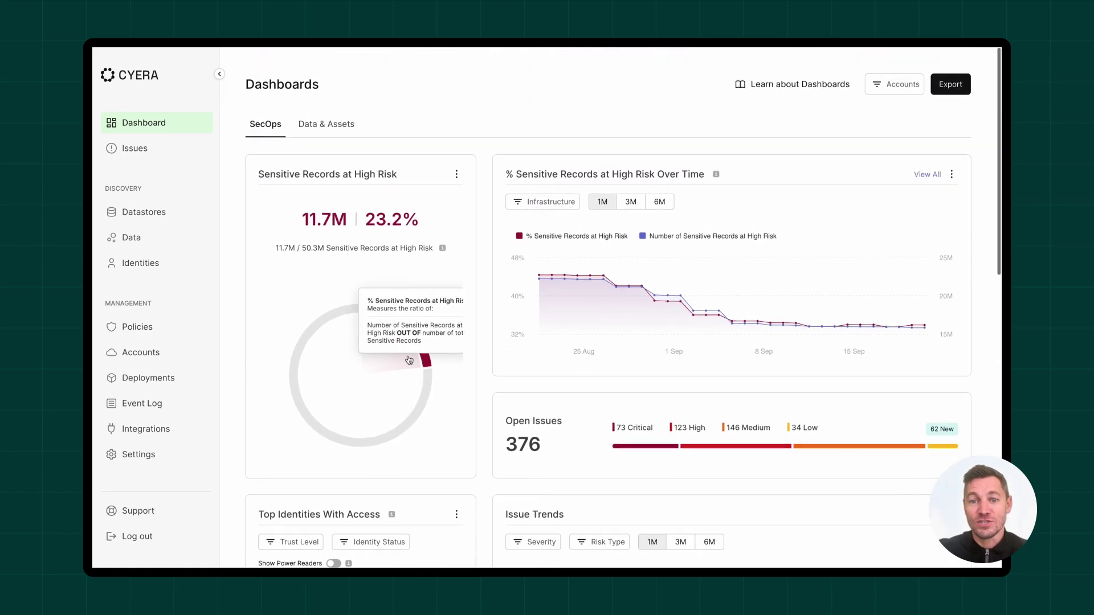
On the Data & Assets dashboard, toggle High Risk Data off and back on in the inventory
{"action": "left_click", "coordinate": [326, 113]}
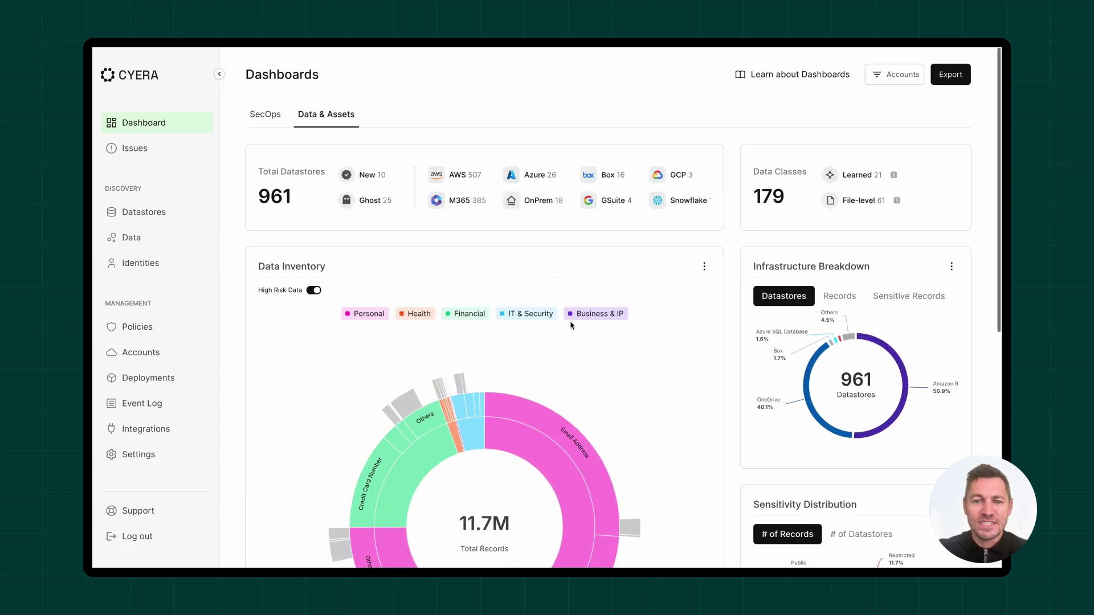
{"action": "scroll", "coordinate": [571, 325], "scroll_direction": "down", "scroll_amount": 3}
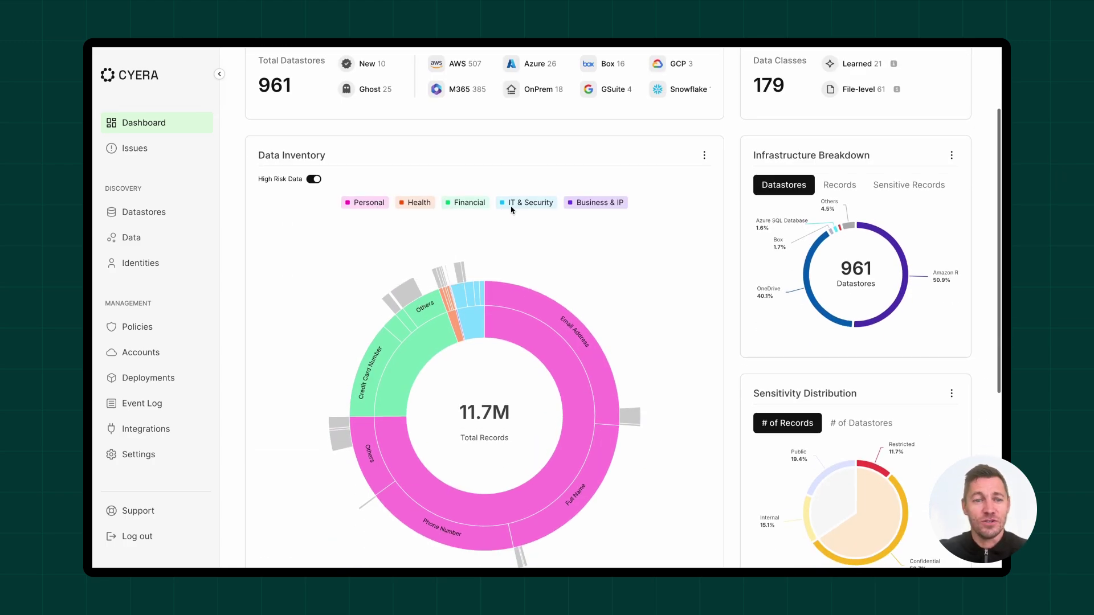
{"action": "left_click", "coordinate": [314, 178]}
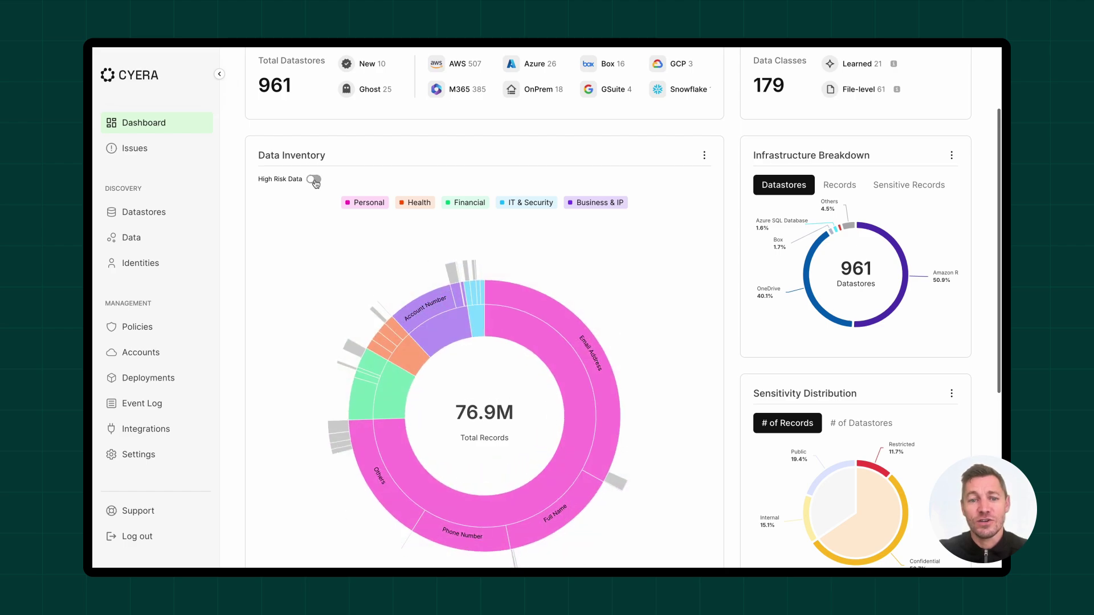
{"action": "left_click", "coordinate": [313, 180]}
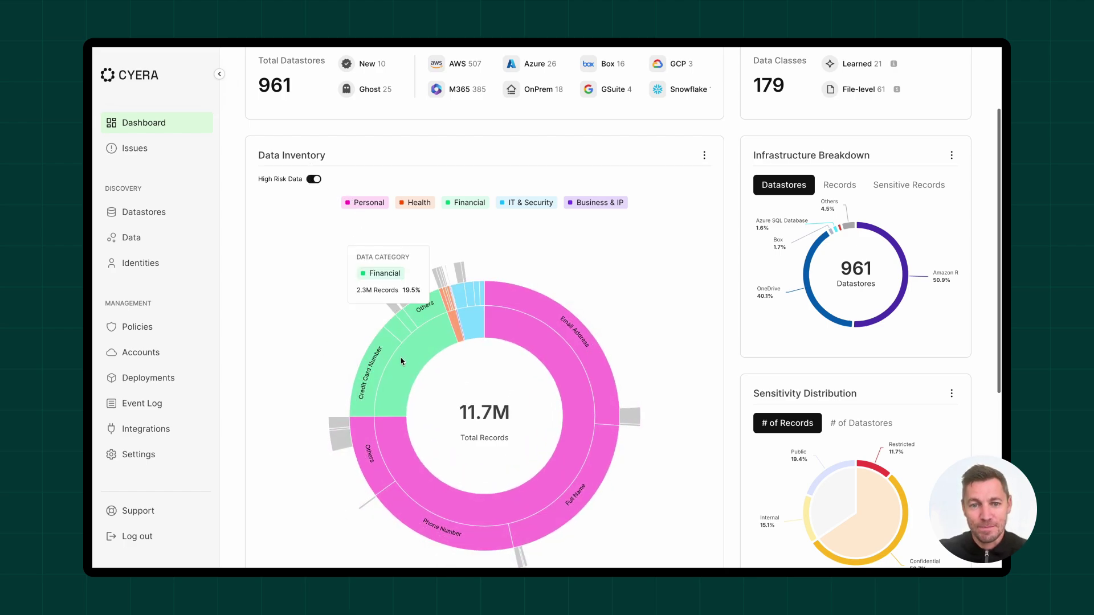
{"action": "mouse_move", "coordinate": [577, 336]}
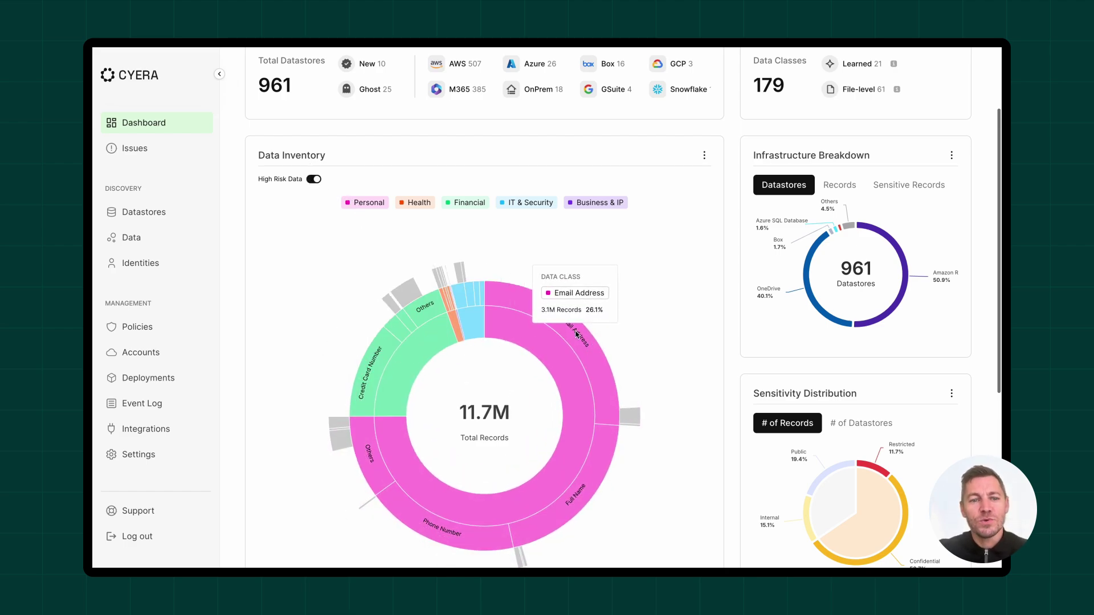
Drill into Email Address records (3.1M) and toggle Show unmonitored datastores on and off
{"action": "left_click", "coordinate": [577, 332]}
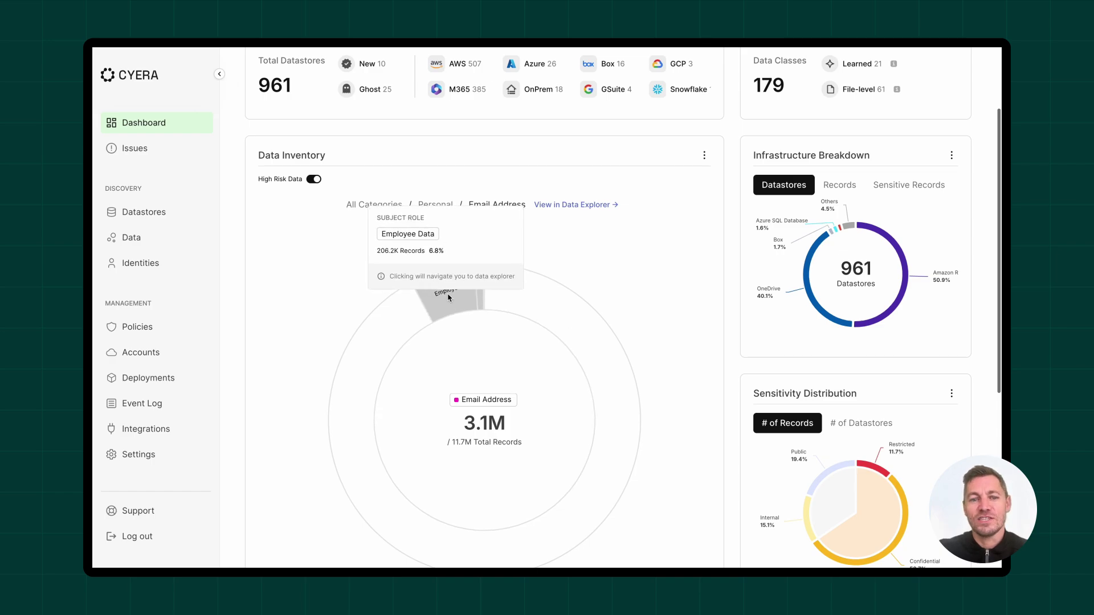
{"action": "scroll", "coordinate": [313, 260], "scroll_direction": "down", "scroll_amount": 4}
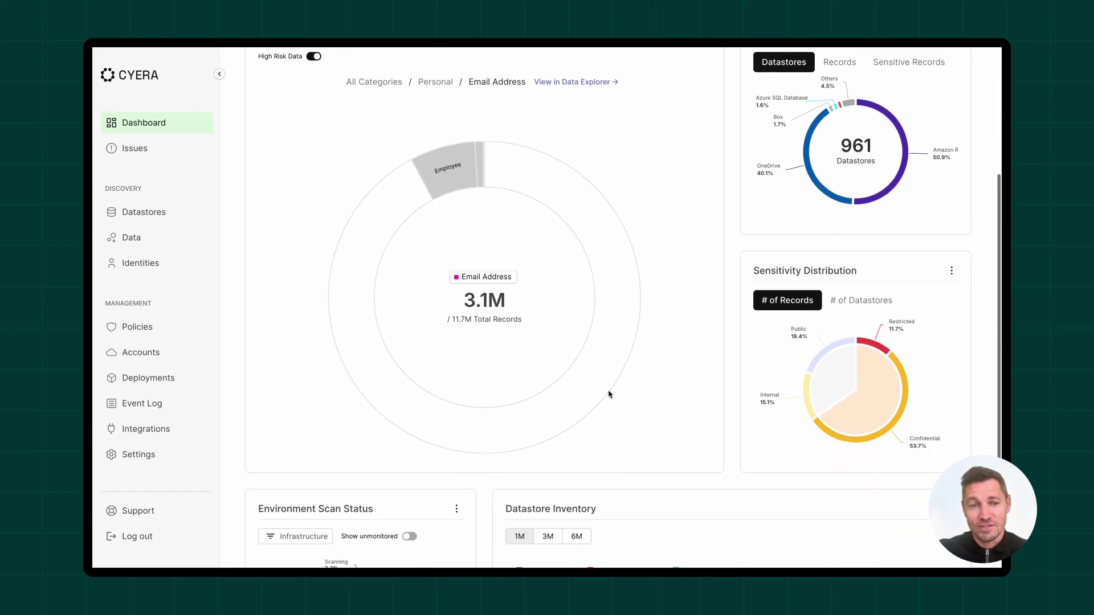
{"action": "scroll", "coordinate": [512, 342], "scroll_direction": "down", "scroll_amount": 4}
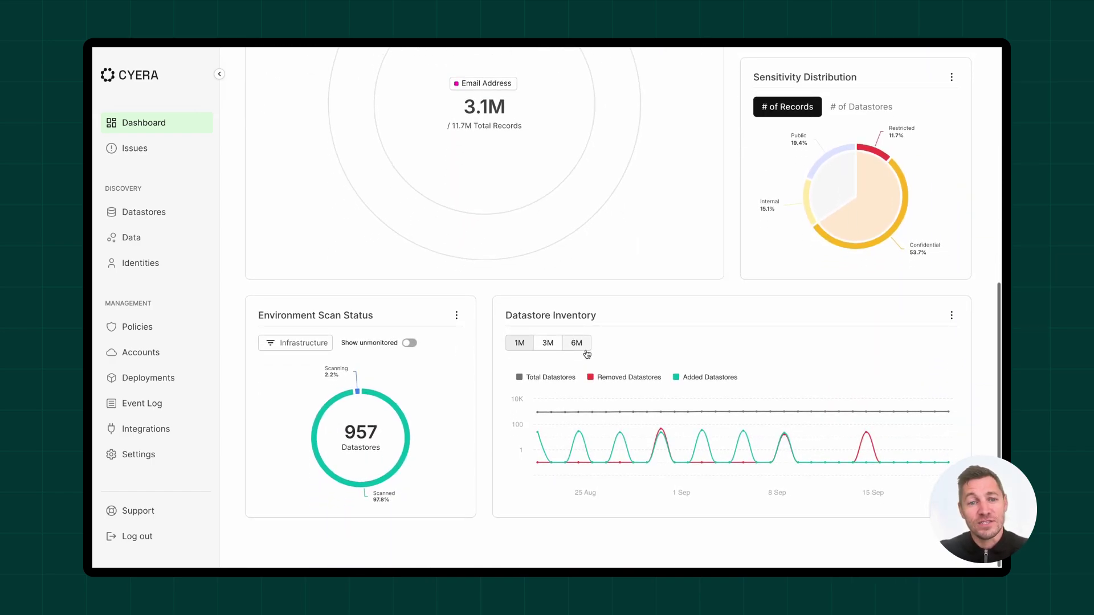
{"action": "left_click", "coordinate": [409, 343]}
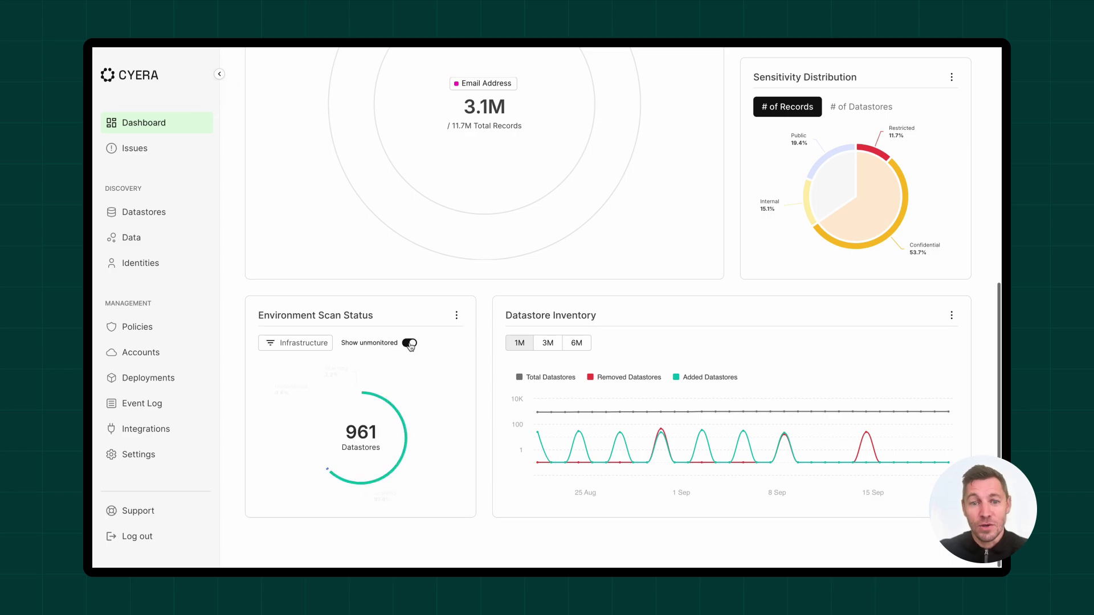
{"action": "left_click", "coordinate": [409, 343]}
{"action": "scroll", "coordinate": [514, 343], "scroll_direction": "up", "scroll_amount": 5}
{"action": "scroll", "coordinate": [512, 341], "scroll_direction": "up", "scroll_amount": 5}
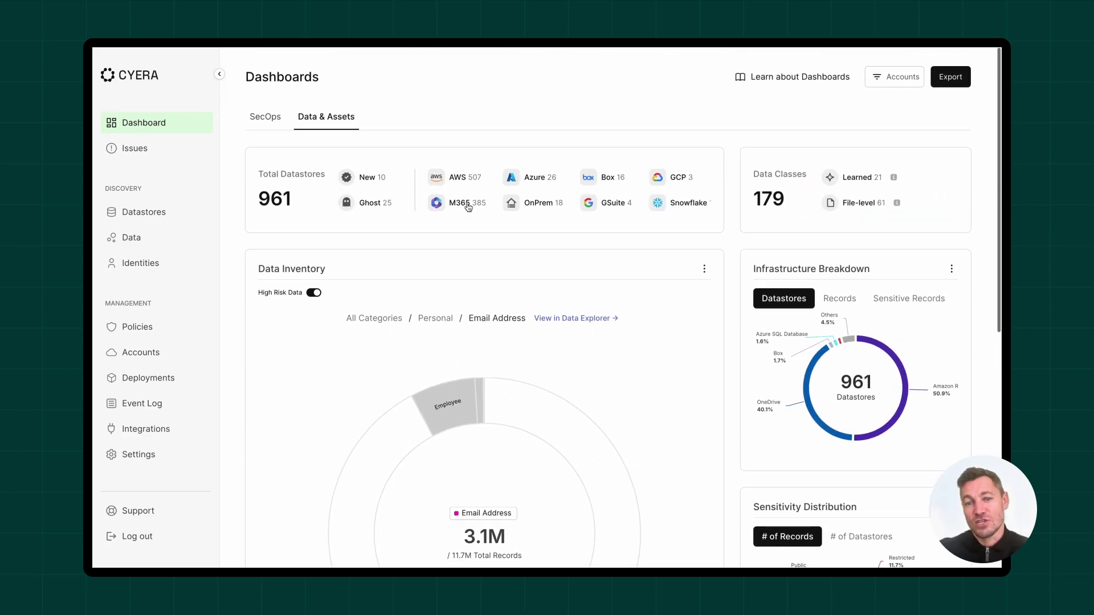
From SecOps, view the 73 critical open issues and return to the dashboard
{"action": "left_click", "coordinate": [283, 120]}
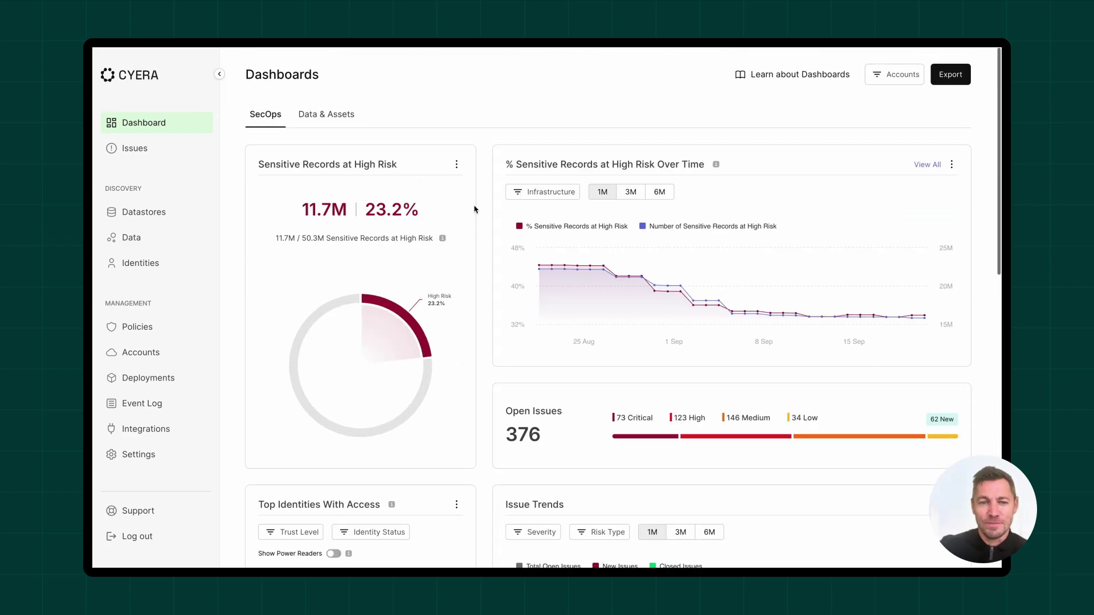
{"action": "scroll", "coordinate": [489, 233], "scroll_direction": "down", "scroll_amount": 5}
{"action": "scroll", "coordinate": [491, 233], "scroll_direction": "down", "scroll_amount": 3}
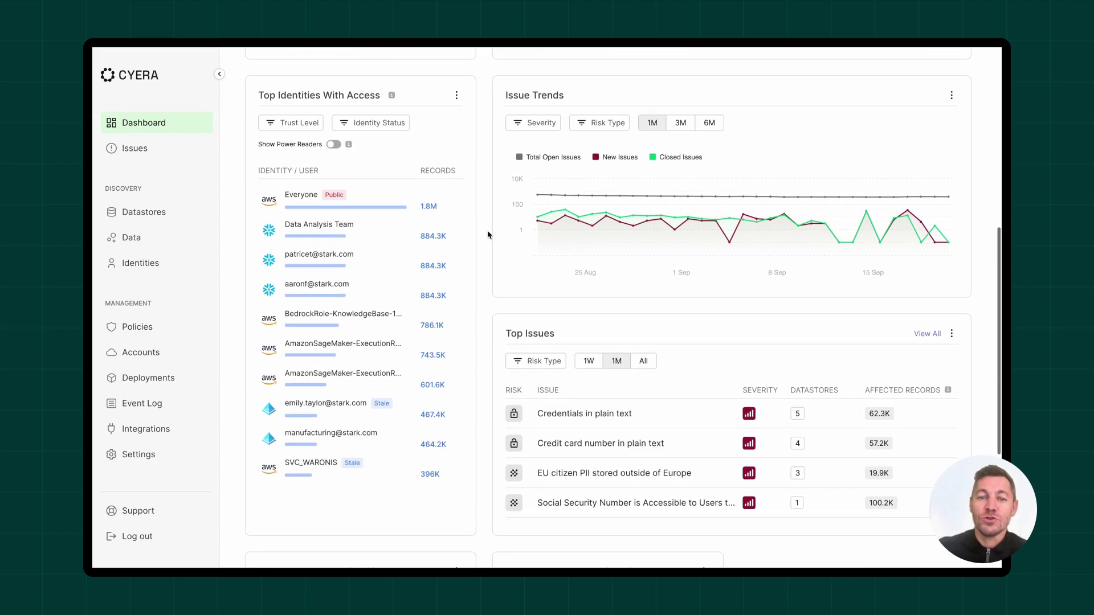
{"action": "scroll", "coordinate": [490, 234], "scroll_direction": "down", "scroll_amount": 5}
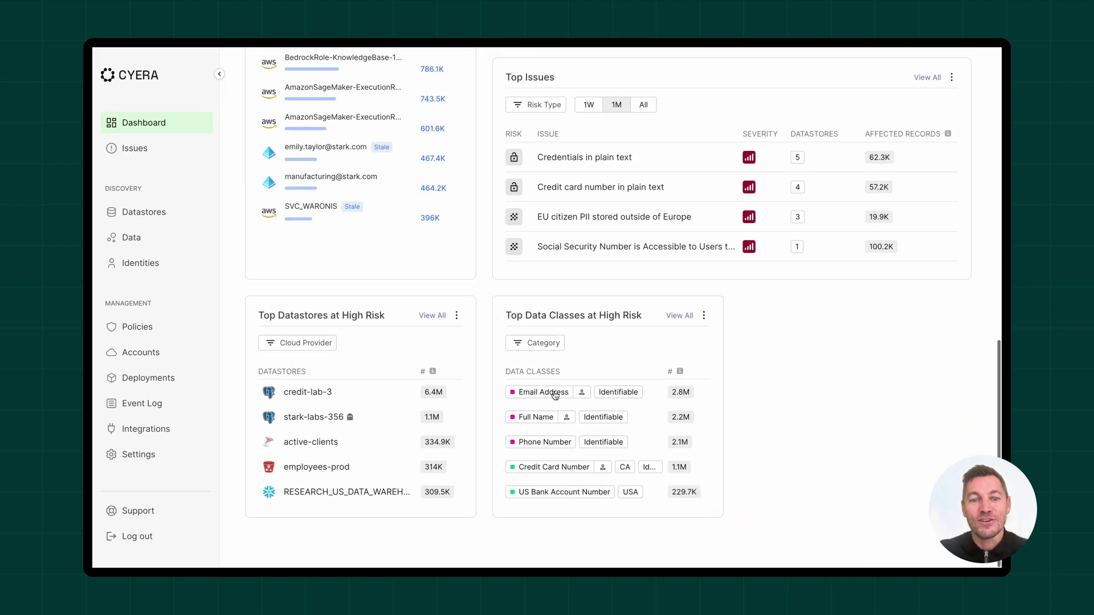
{"action": "scroll", "coordinate": [554, 394], "scroll_direction": "up", "scroll_amount": 5}
{"action": "scroll", "coordinate": [599, 341], "scroll_direction": "up", "scroll_amount": 3}
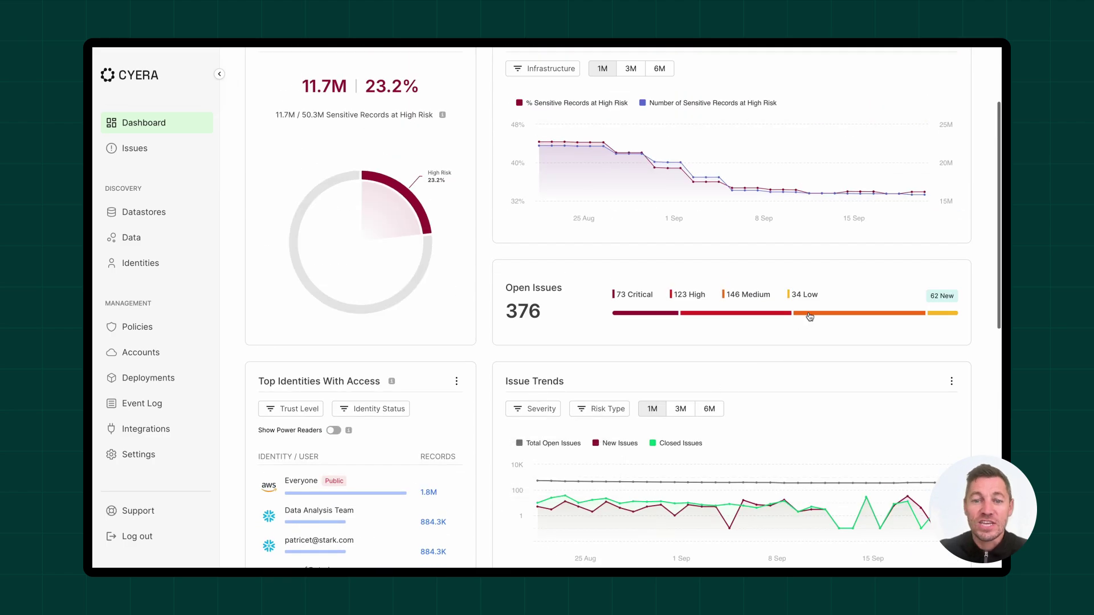
{"action": "left_click", "coordinate": [630, 315]}
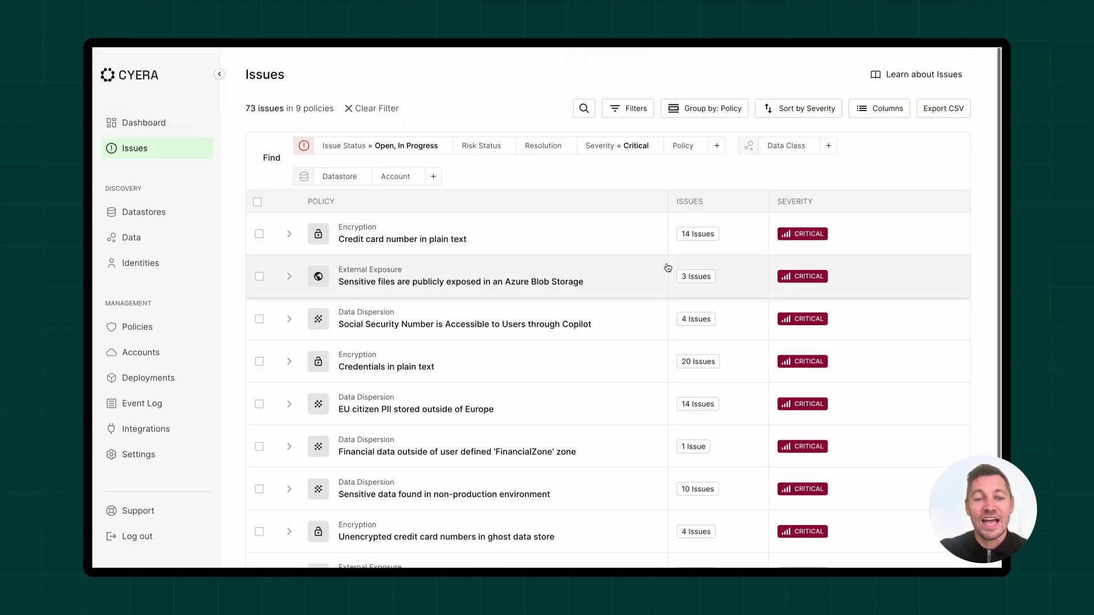
{"action": "left_click", "coordinate": [144, 123]}
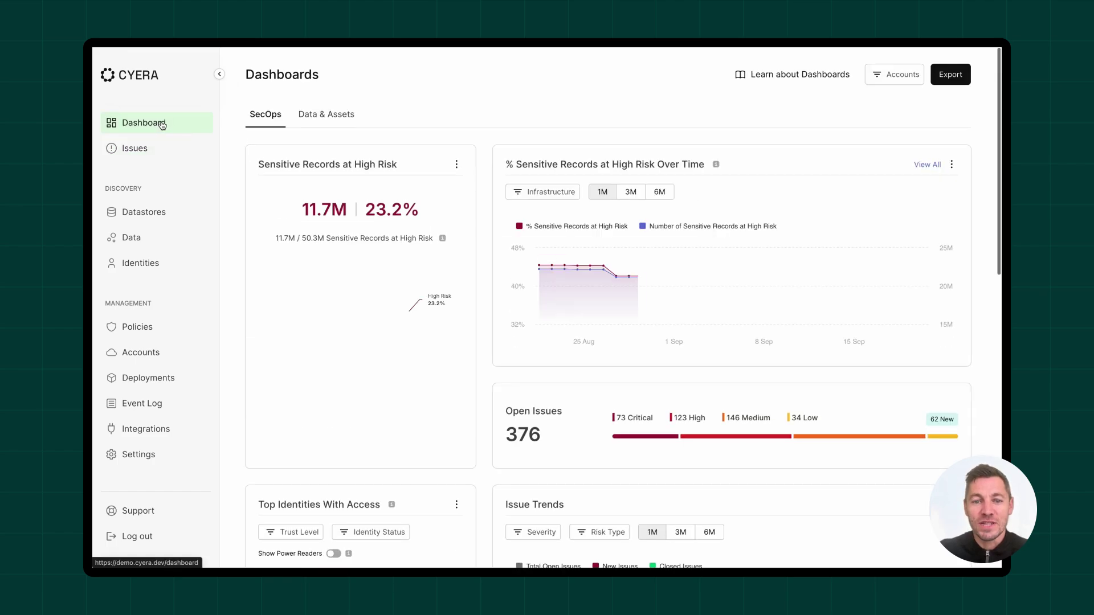